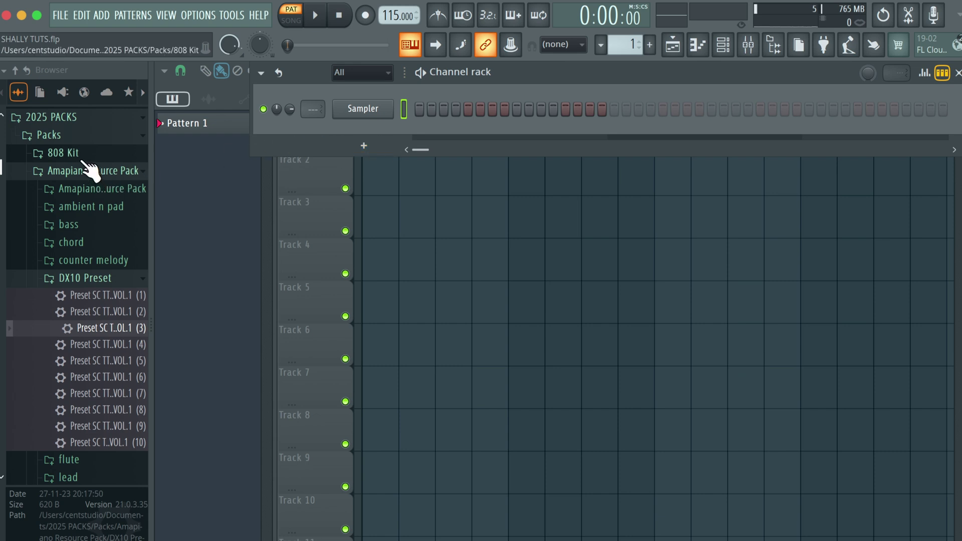
# Collapse the DX10 Preset and Shaker n Hat loops folders inside the Amapiano Resource Pack.
pyautogui.scroll(2, 90, 169)
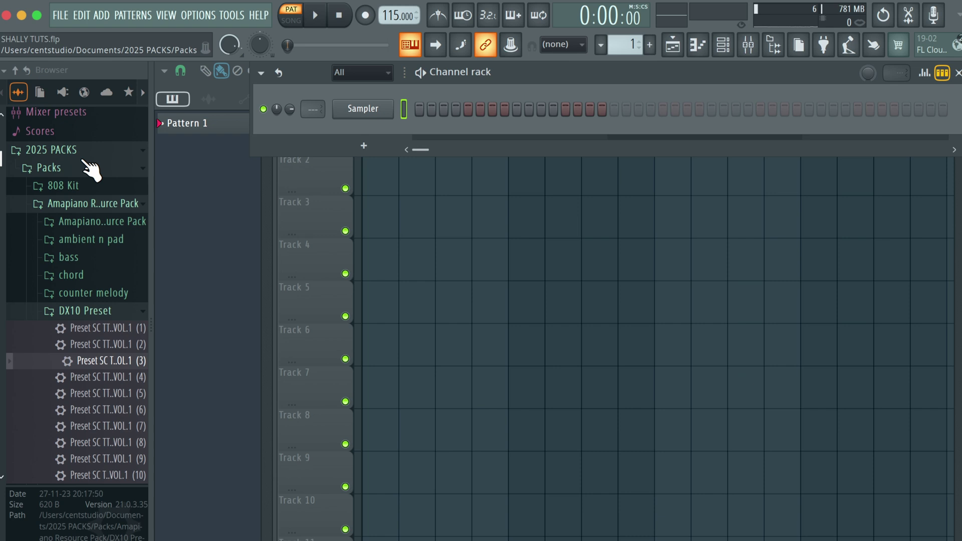
pyautogui.click(84, 209)
pyautogui.click(80, 209)
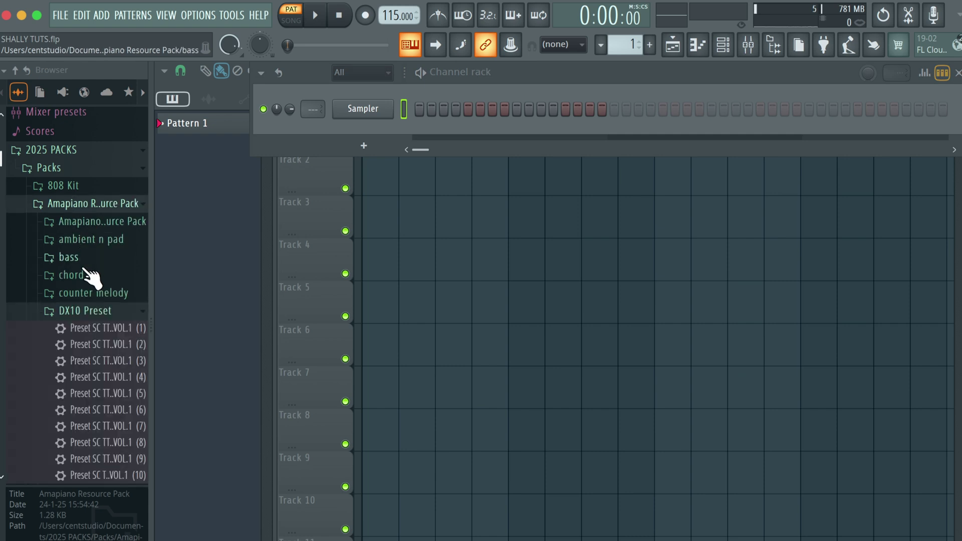
pyautogui.click(99, 314)
pyautogui.scroll(-3, 102, 328)
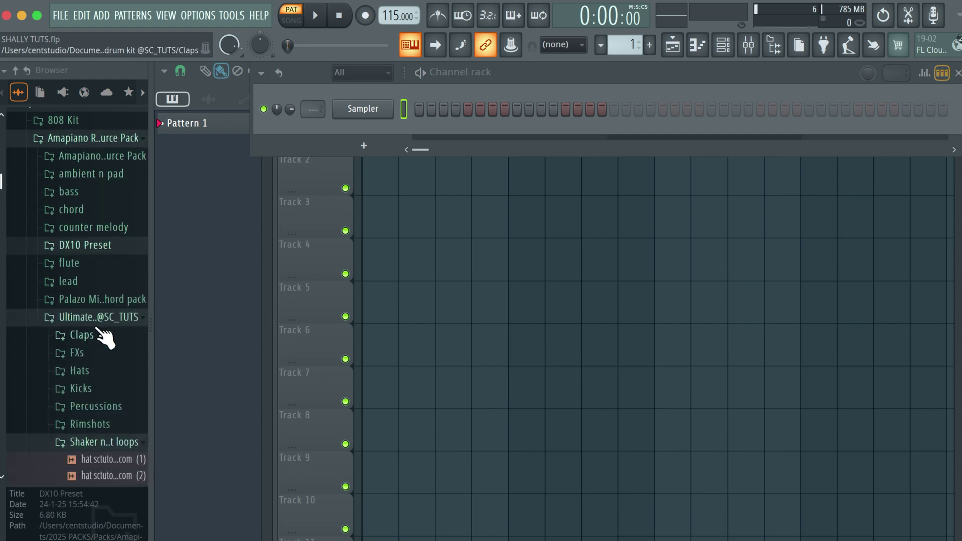
pyautogui.click(93, 410)
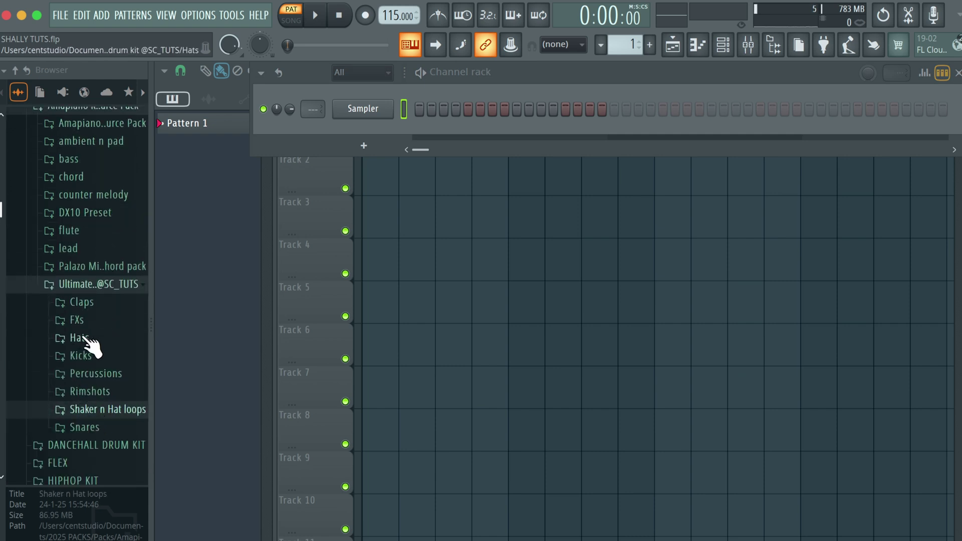
# Audition samples in the drum kit's Kicks folder and add kick (8) as a new channel.
pyautogui.click(93, 357)
pyautogui.click(109, 367)
pyautogui.click(110, 357)
pyautogui.click(109, 339)
pyautogui.click(111, 307)
pyautogui.click(112, 354)
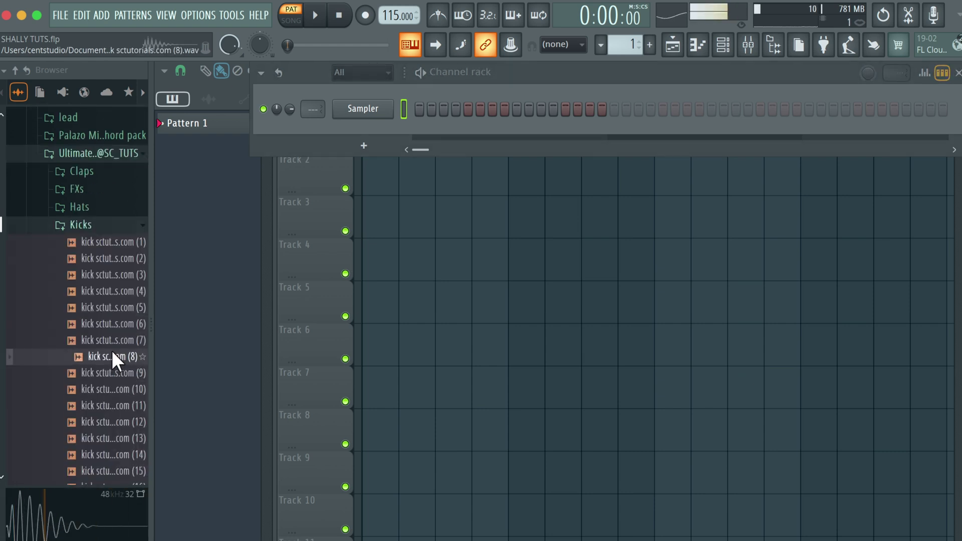
pyautogui.moveTo(113, 353); pyautogui.dragTo(343, 163)
pyautogui.moveTo(358, 130); pyautogui.dragTo(361, 133)
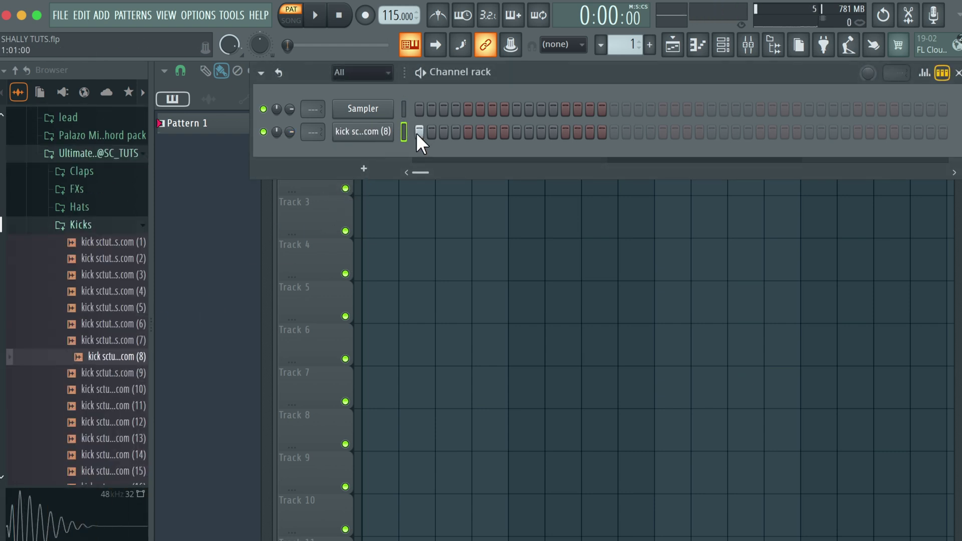
# Program the kick on steps 1, 9 and 13 and play the pattern back.
pyautogui.press('space')
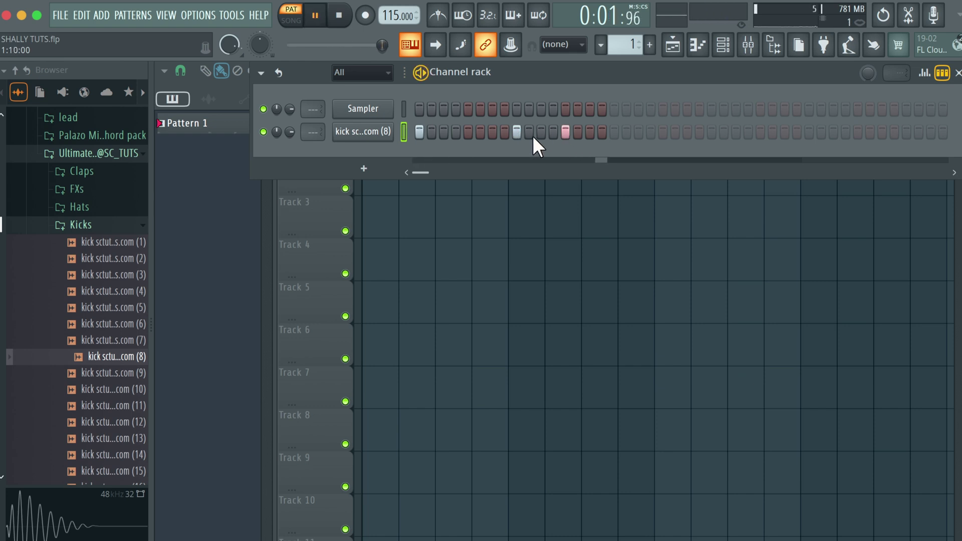
pyautogui.press('space')
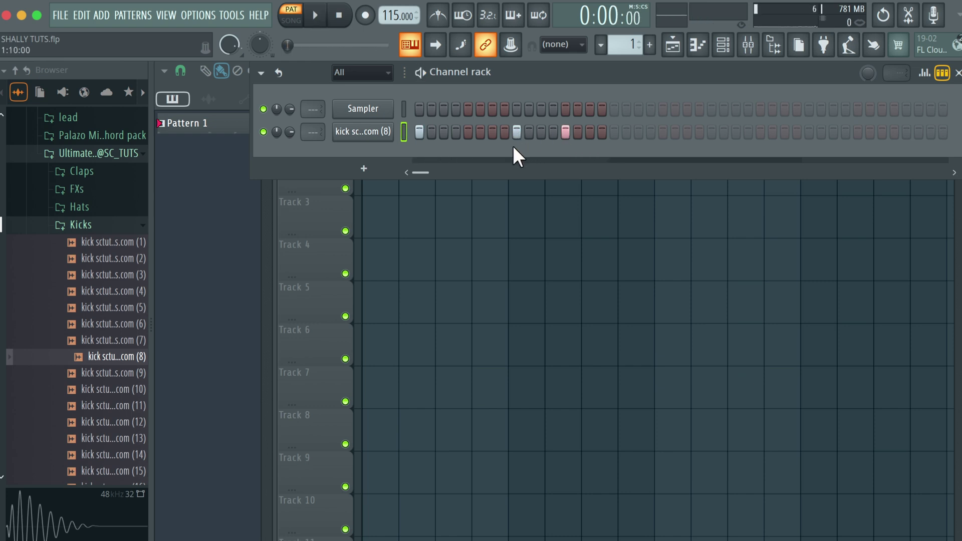
# Audition samples in the Rimshots folder and add Rim-stick (26) as a new channel.
pyautogui.click(72, 228)
pyautogui.click(83, 260)
pyautogui.click(103, 442)
pyautogui.scroll(-3, 107, 441)
pyautogui.click(104, 426)
pyautogui.scroll(-6, 108, 456)
pyautogui.click(120, 327)
pyautogui.moveTo(119, 327); pyautogui.dragTo(383, 165)
pyautogui.scroll(-4, 86, 270)
pyautogui.scroll(11, 90, 270)
pyautogui.scroll(-3, 122, 268)
# Set the Rim-stick channel's root note to C5 and raise its precomputed fade-out to about 36%.
pyautogui.click(401, 159)
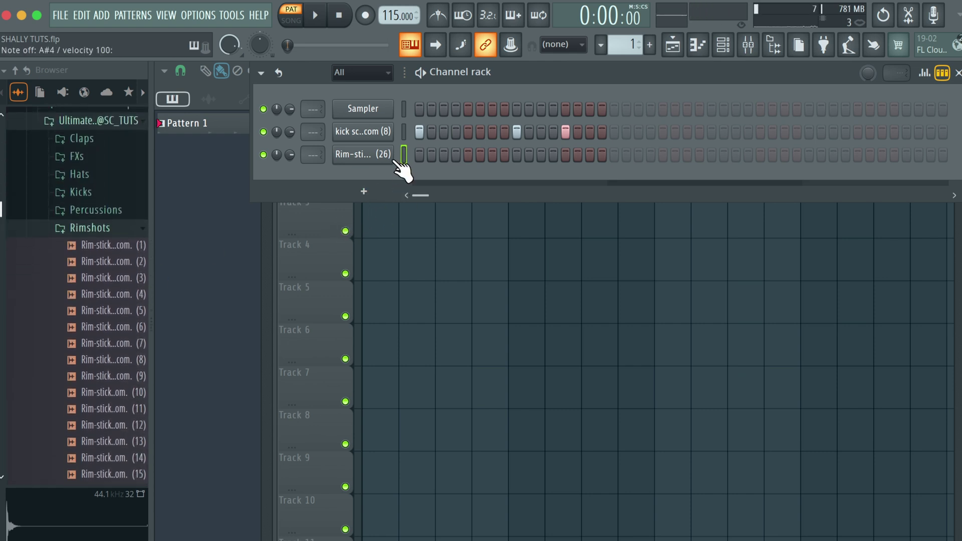
pyautogui.scroll(-10, 81, 314)
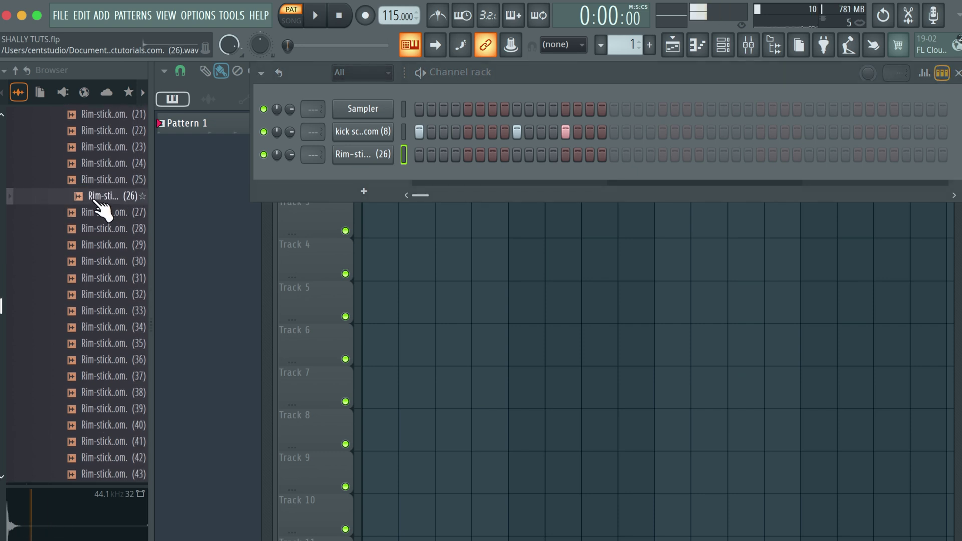
pyautogui.click(404, 156)
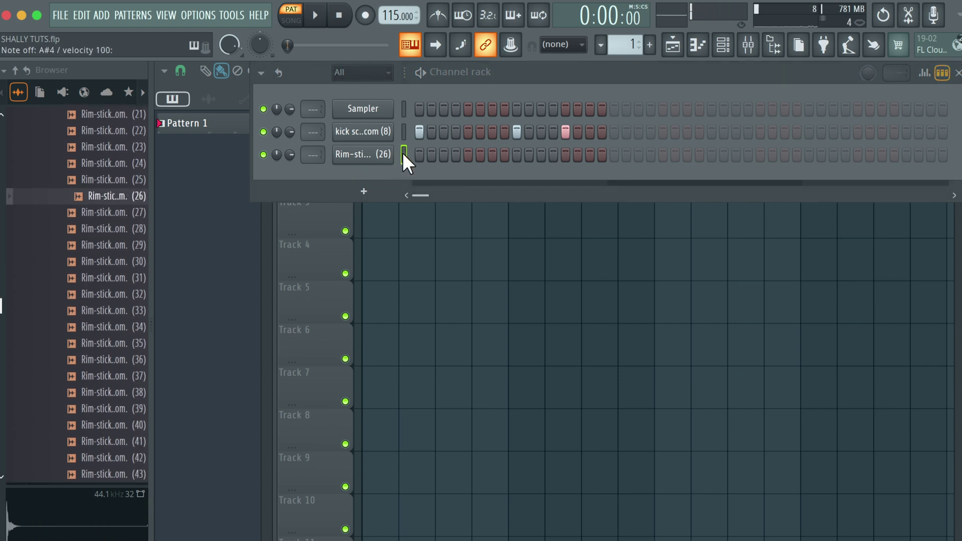
pyautogui.click(362, 156)
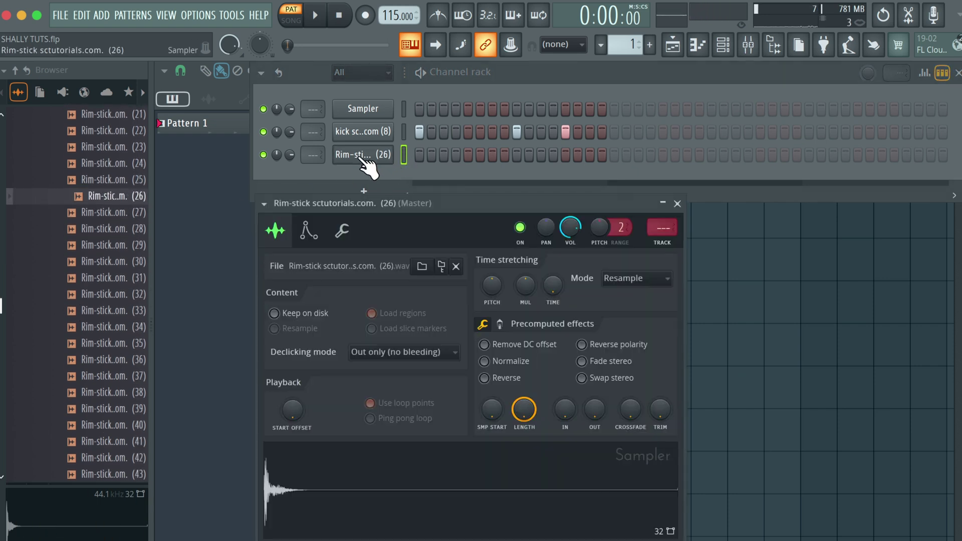
pyautogui.click(309, 231)
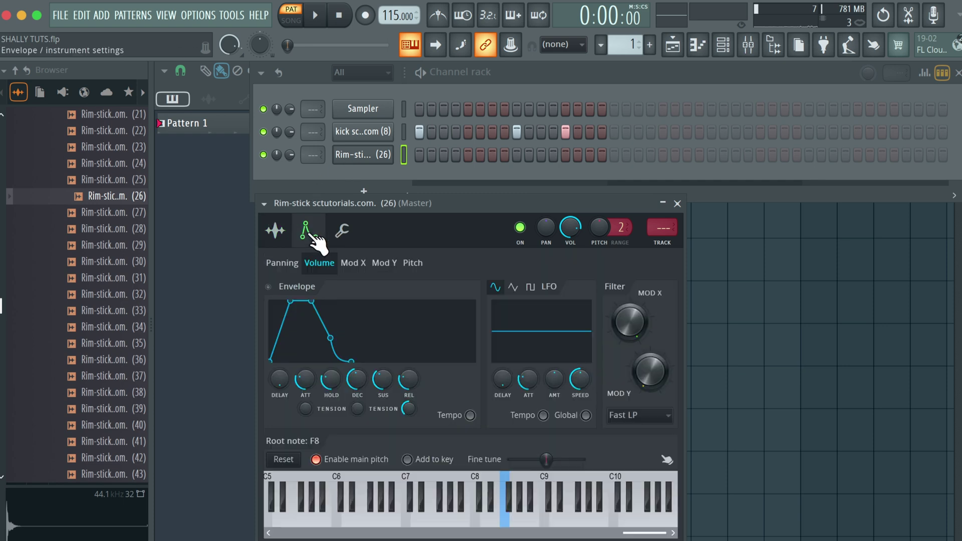
pyautogui.click(295, 516)
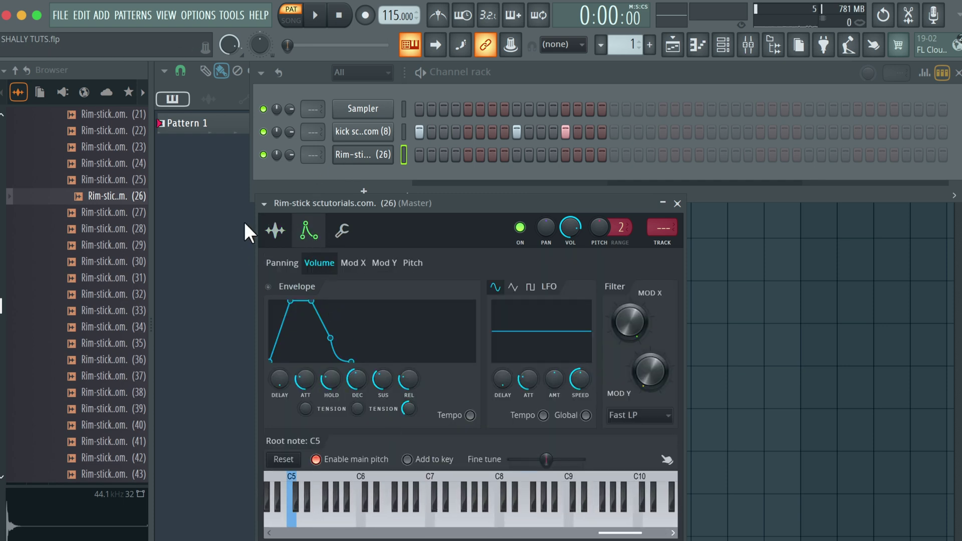
pyautogui.click(275, 232)
pyautogui.click(678, 204)
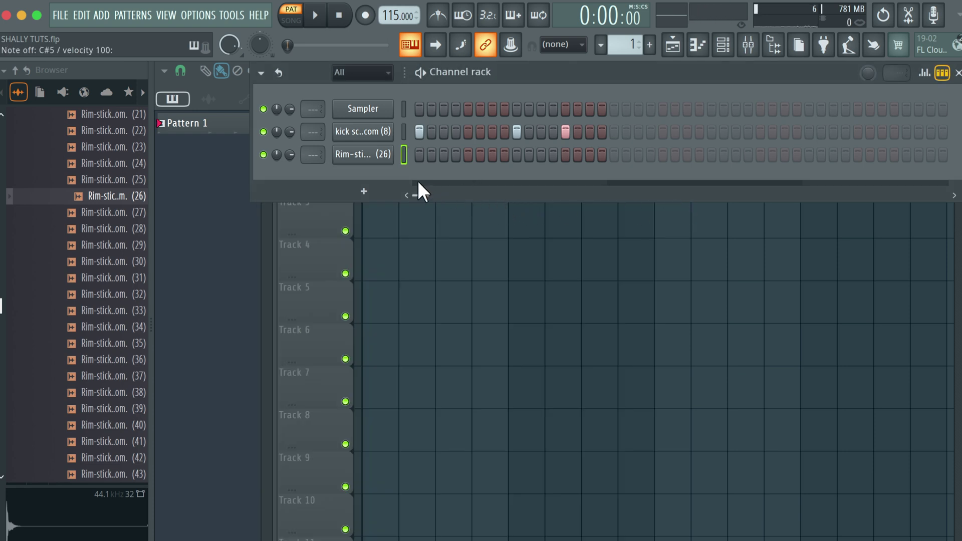
pyautogui.click(362, 154)
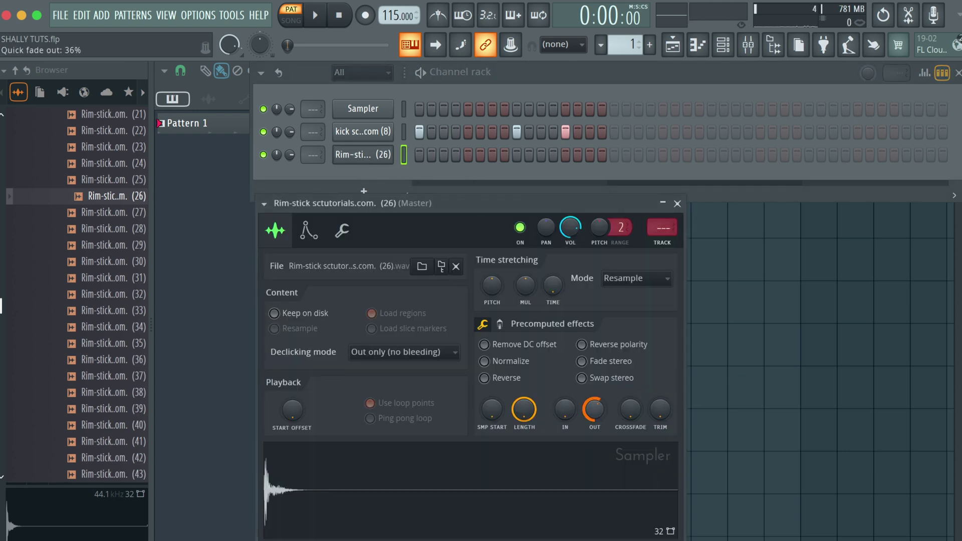
pyautogui.click(677, 203)
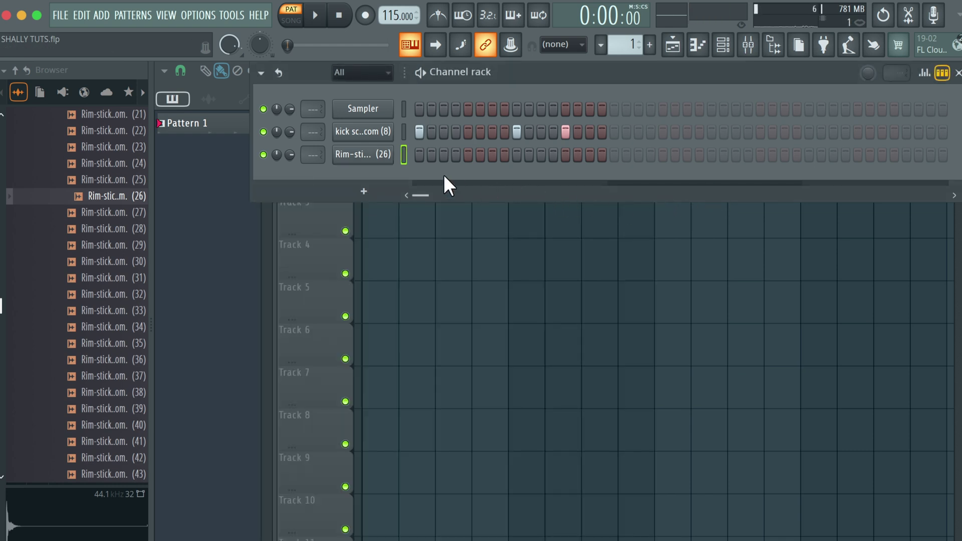
# Program the Rim-stick on steps 1, 7, 12 and 15 and play the pattern back.
pyautogui.click(492, 155)
pyautogui.press('space')
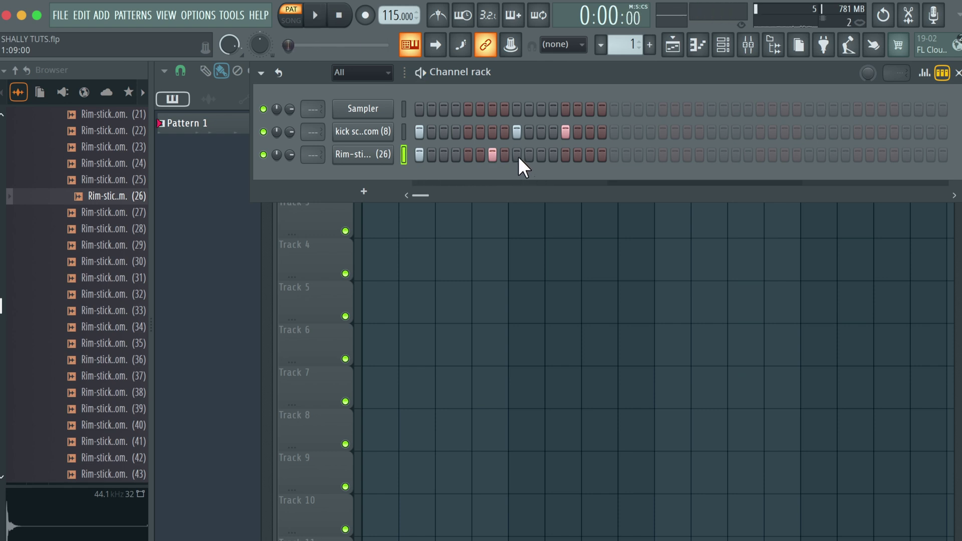
pyautogui.click(554, 155)
pyautogui.click(590, 155)
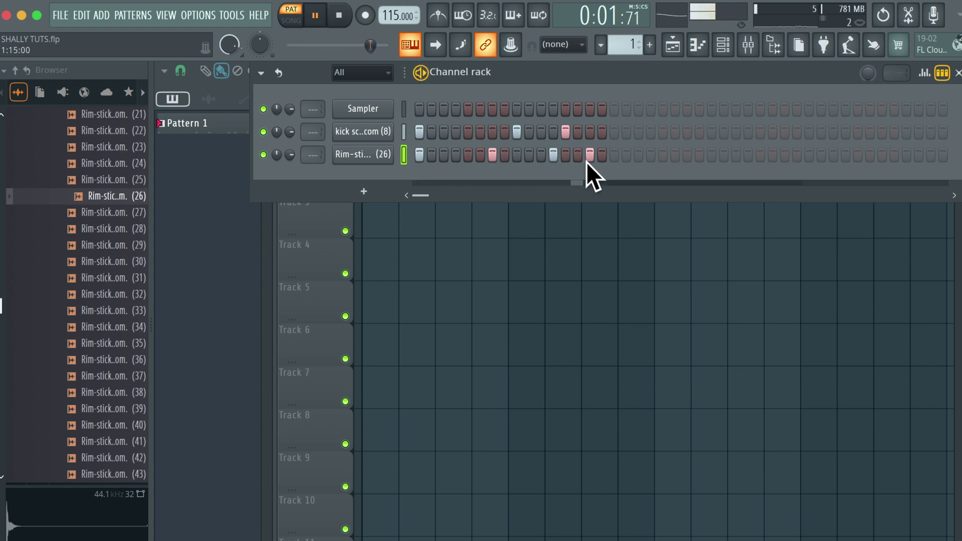
pyautogui.press('space')
# Extend the beat into a second bar with kicks on steps 17, 25, 27 and 29 and rim hits on steps 23 and 28.
pyautogui.click(615, 132)
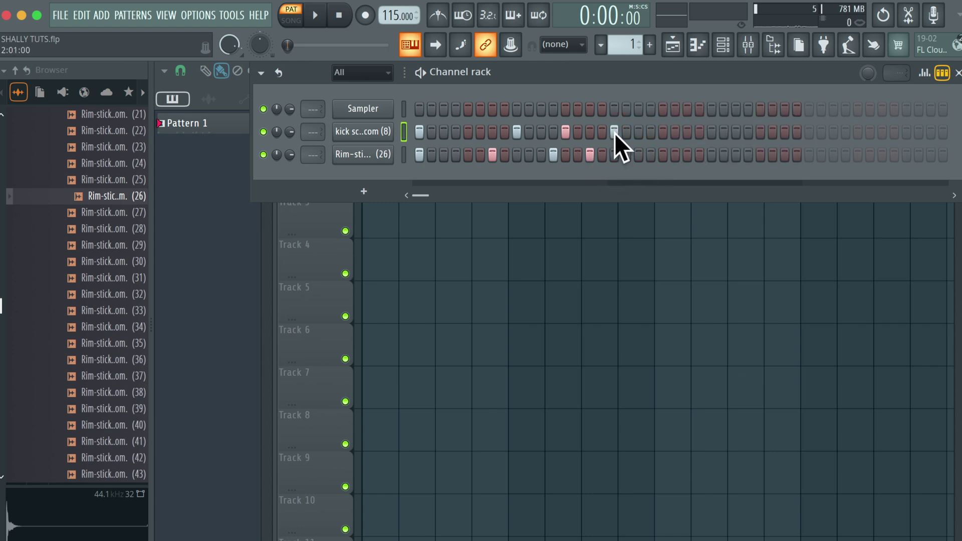
pyautogui.click(710, 134)
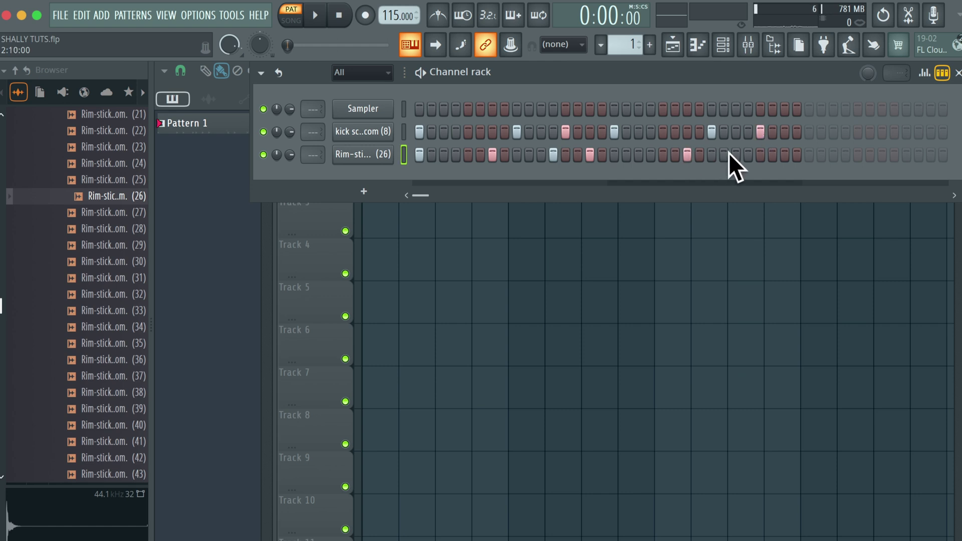
pyautogui.press('space')
pyautogui.click(736, 133)
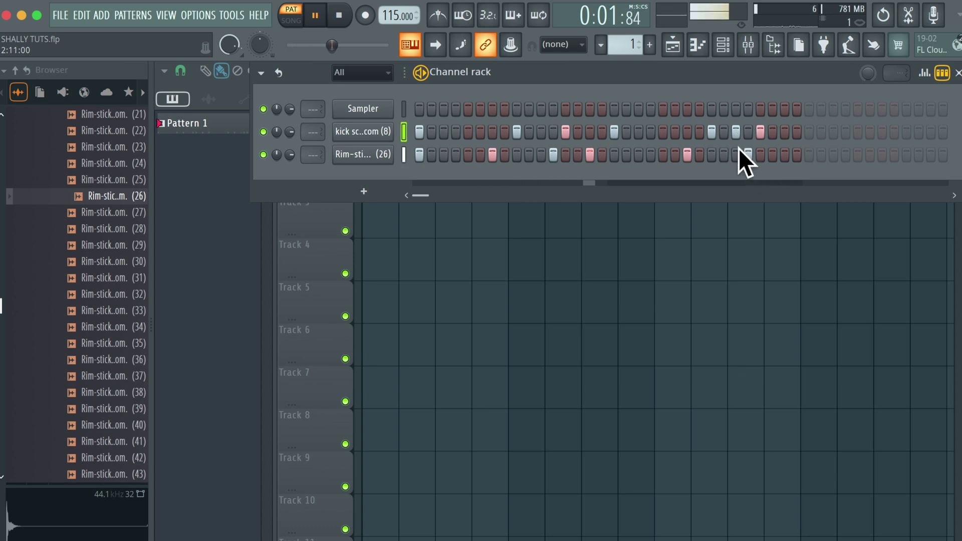
pyautogui.click(746, 154)
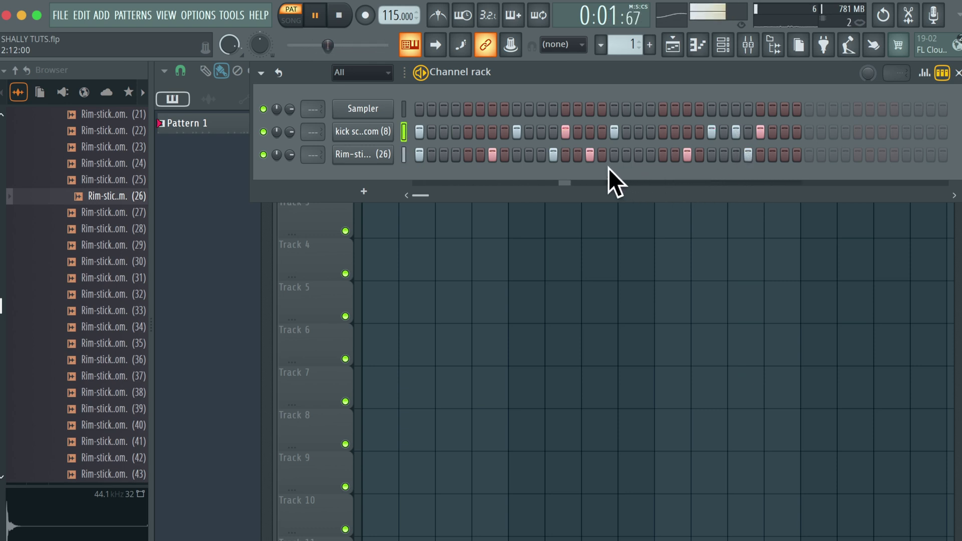
pyautogui.press('space')
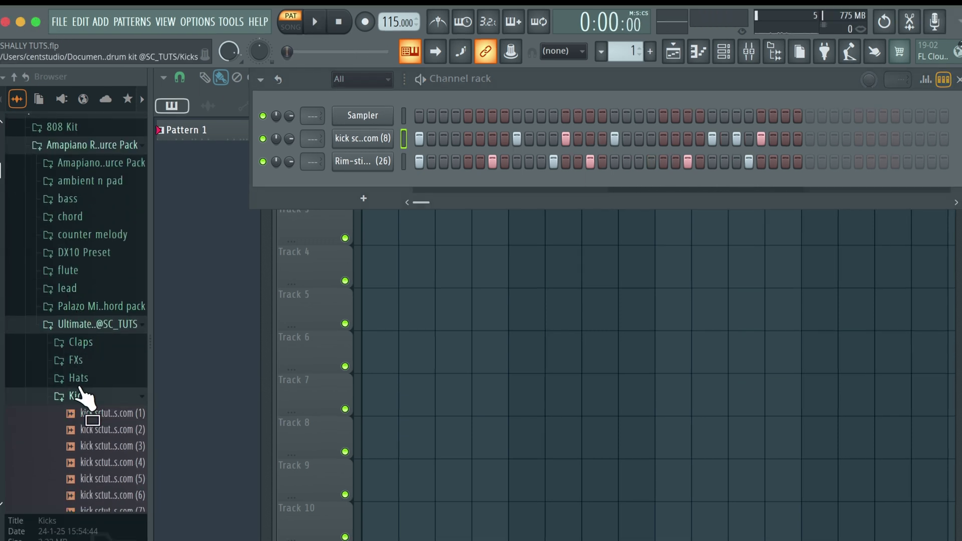
# Audition samples in the drum kit's Hats folder and add hat (14) as a new channel.
pyautogui.click(79, 378)
pyautogui.click(84, 364)
pyautogui.click(88, 379)
pyautogui.click(96, 411)
pyautogui.click(93, 444)
pyautogui.click(90, 461)
pyautogui.scroll(-2, 88, 454)
pyautogui.click(85, 428)
pyautogui.click(82, 460)
pyautogui.moveTo(93, 477); pyautogui.dragTo(182, 421)
pyautogui.moveTo(368, 194); pyautogui.dragTo(367, 191)
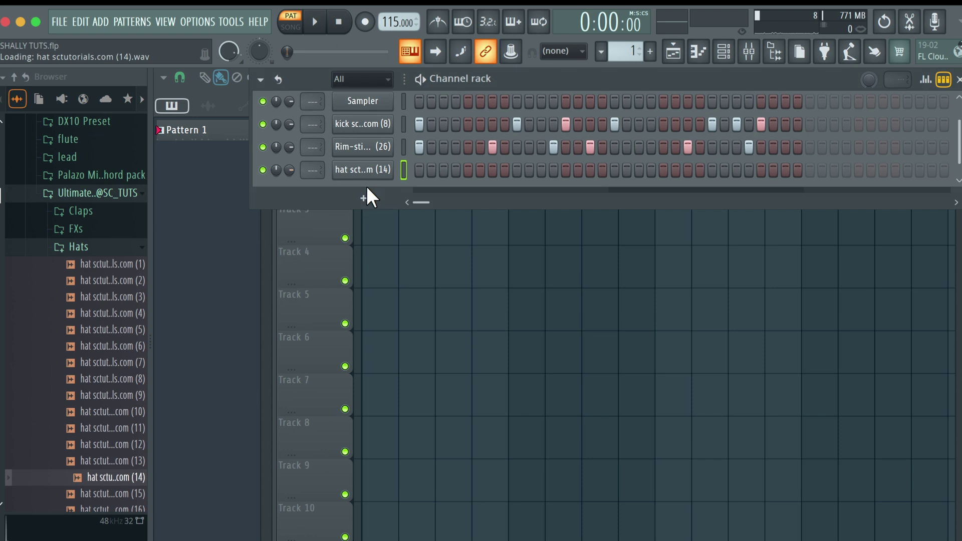
# Program the hat on steps 1, 4, 9, 12, 17, 20, 25 and 28, and set its channel volume to 66%.
pyautogui.click(456, 169)
pyautogui.press('space')
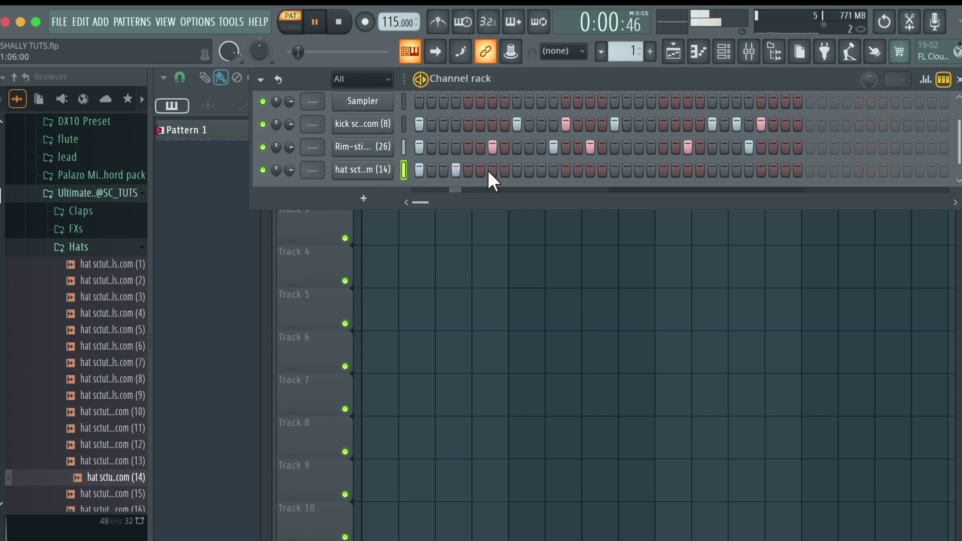
pyautogui.click(517, 170)
pyautogui.click(554, 171)
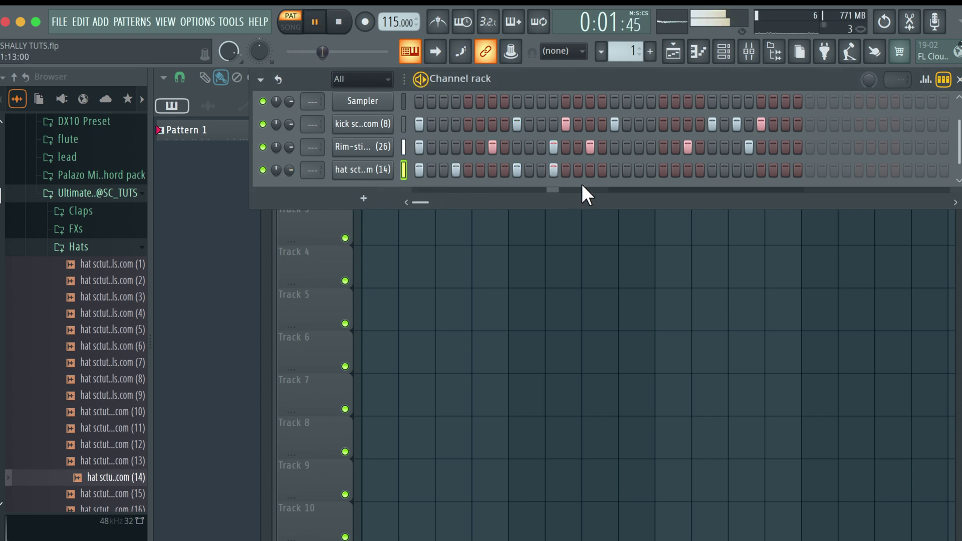
pyautogui.click(615, 171)
pyautogui.click(651, 171)
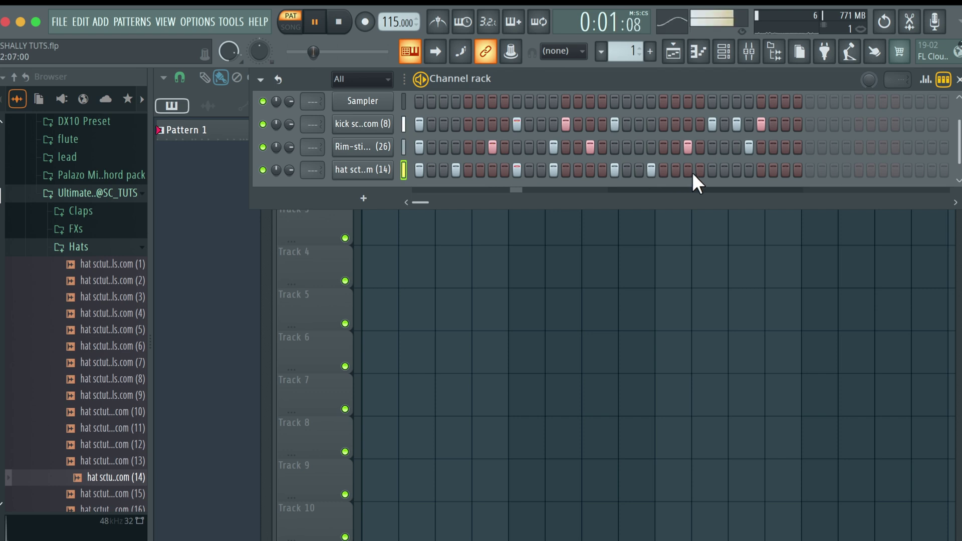
pyautogui.click(713, 171)
pyautogui.click(745, 173)
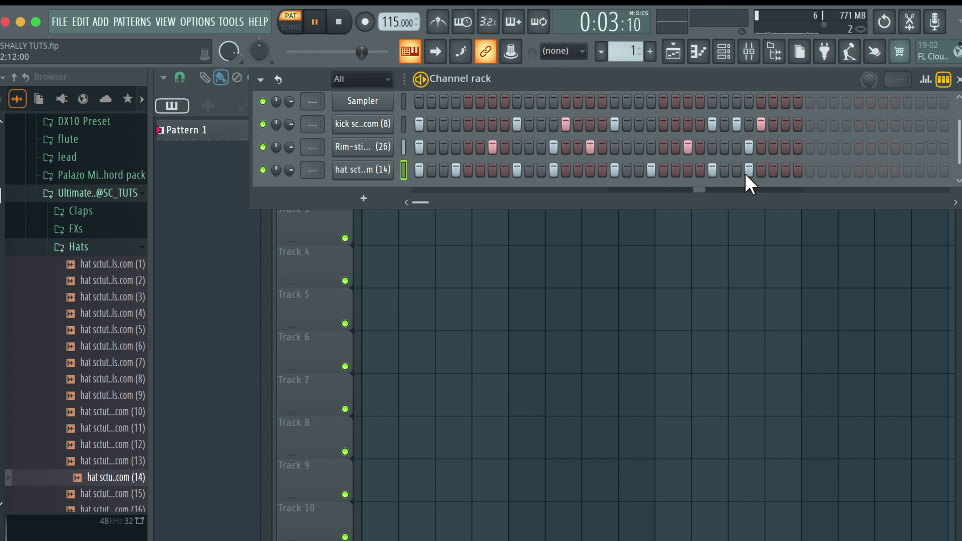
pyautogui.moveTo(289, 169)
pyautogui.mouseDown()
pyautogui.moveTo(289, 183)
pyautogui.moveTo(292, 166)
pyautogui.mouseUp()
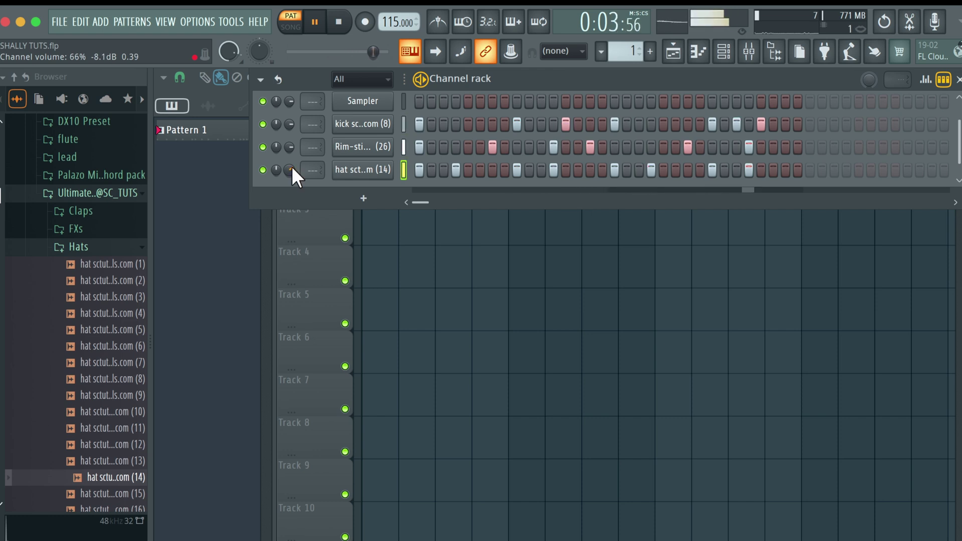
pyautogui.press('space')
# Add perc (93) from the drum kit's Percussions folder as a new channel and open the mixer.
pyautogui.click(76, 246)
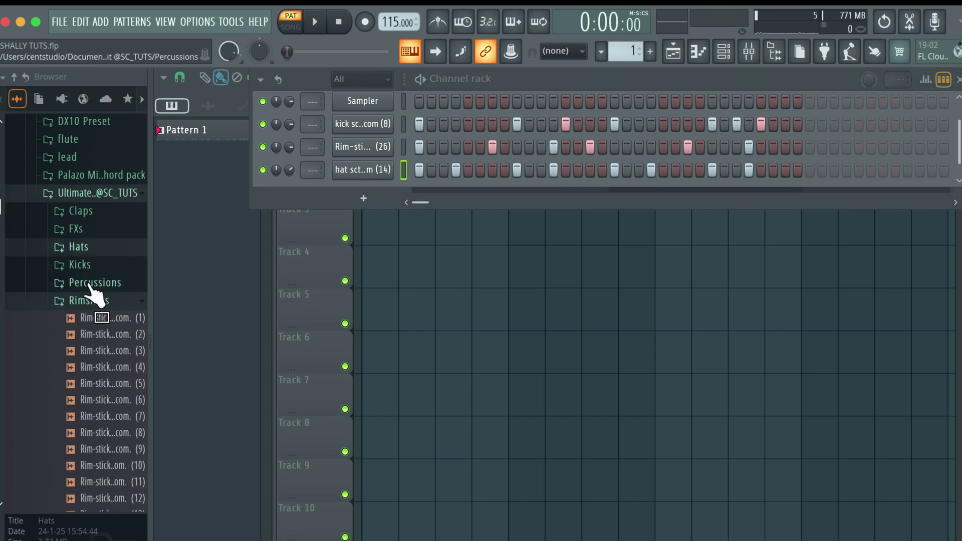
pyautogui.click(81, 282)
pyautogui.scroll(-10, 88, 399)
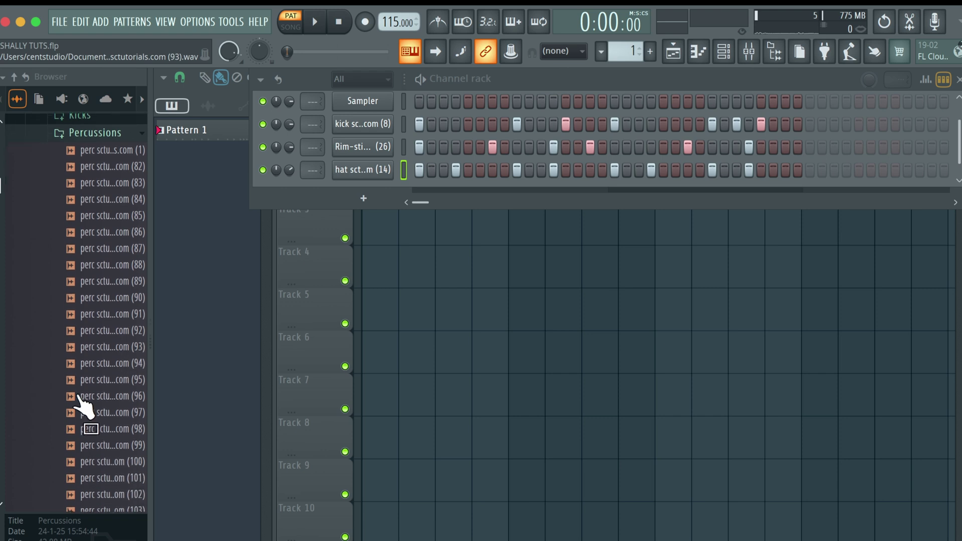
pyautogui.scroll(-9, 79, 401)
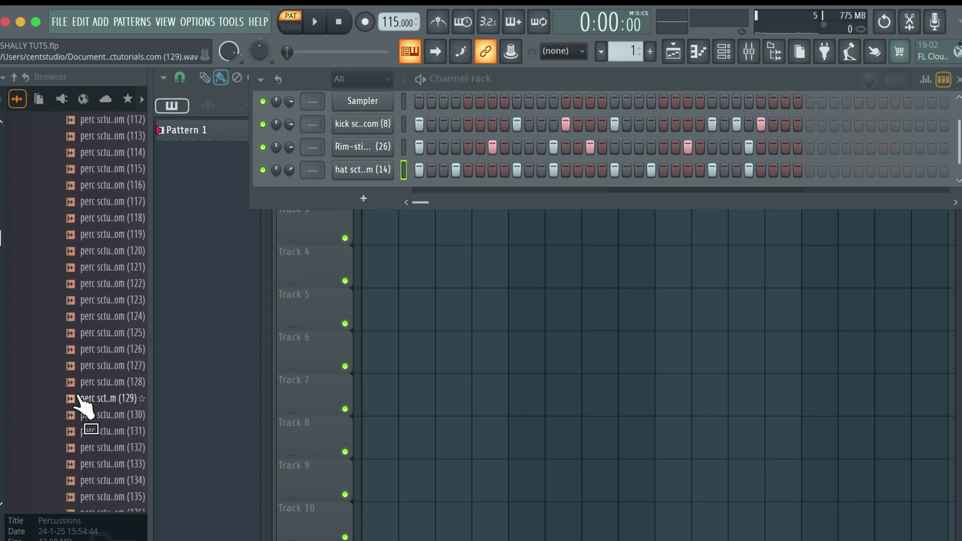
pyautogui.scroll(15, 76, 399)
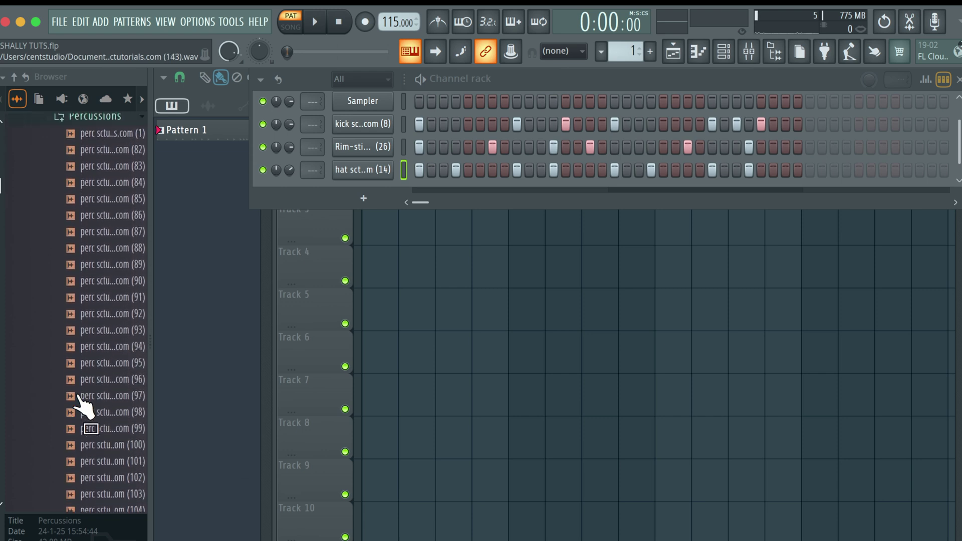
pyautogui.moveTo(116, 332); pyautogui.dragTo(349, 200)
pyautogui.press('F9')
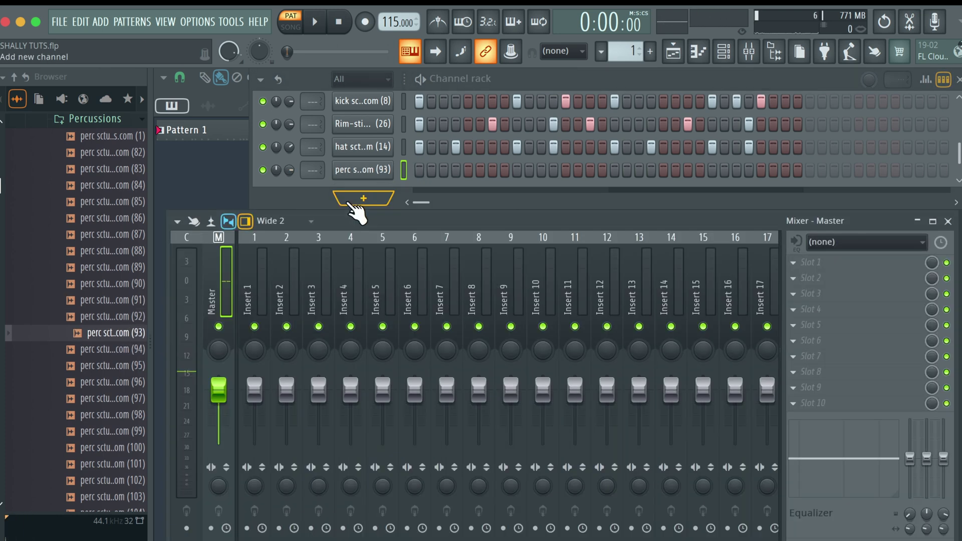
# Program perc (93) on steps 4, 7, 9, 13, 15, 20, 23, 25, 29 and 31, and lower its channel volume.
pyautogui.click(466, 170)
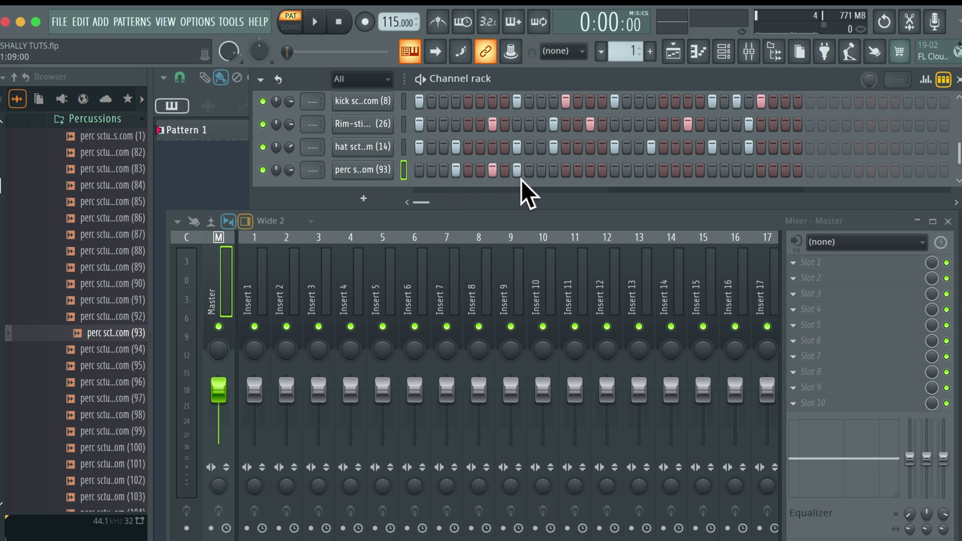
pyautogui.press('space')
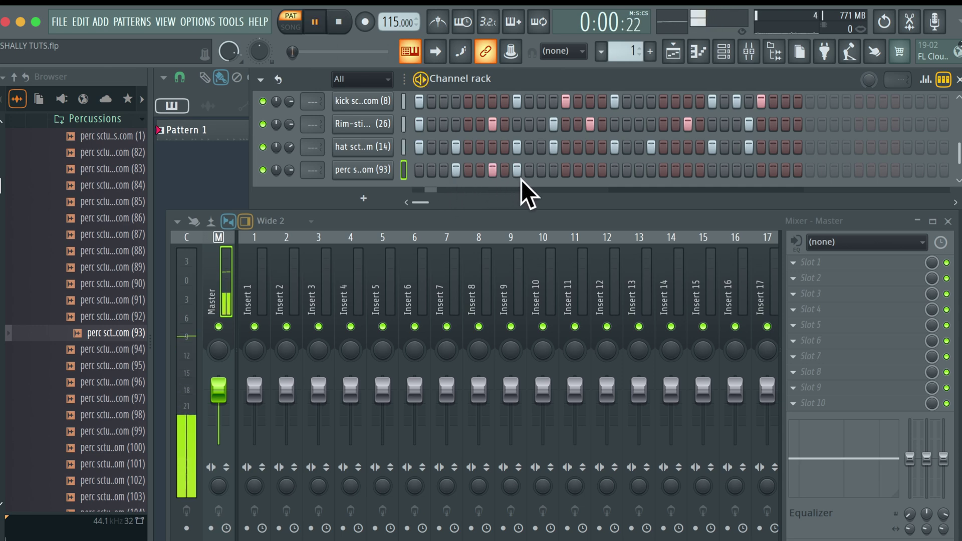
pyautogui.click(566, 171)
pyautogui.click(591, 170)
pyautogui.press('space')
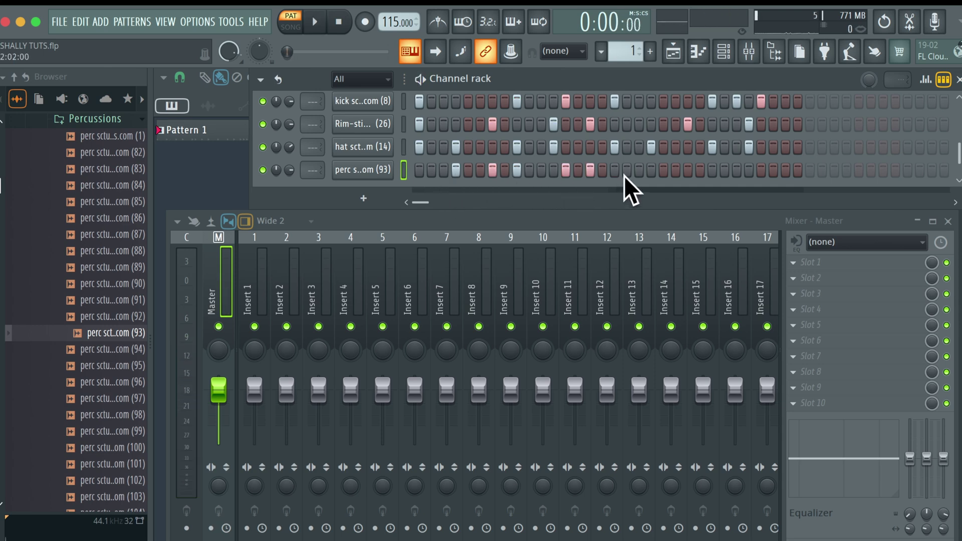
pyautogui.click(651, 171)
pyautogui.click(688, 171)
pyautogui.click(713, 171)
pyautogui.press('space')
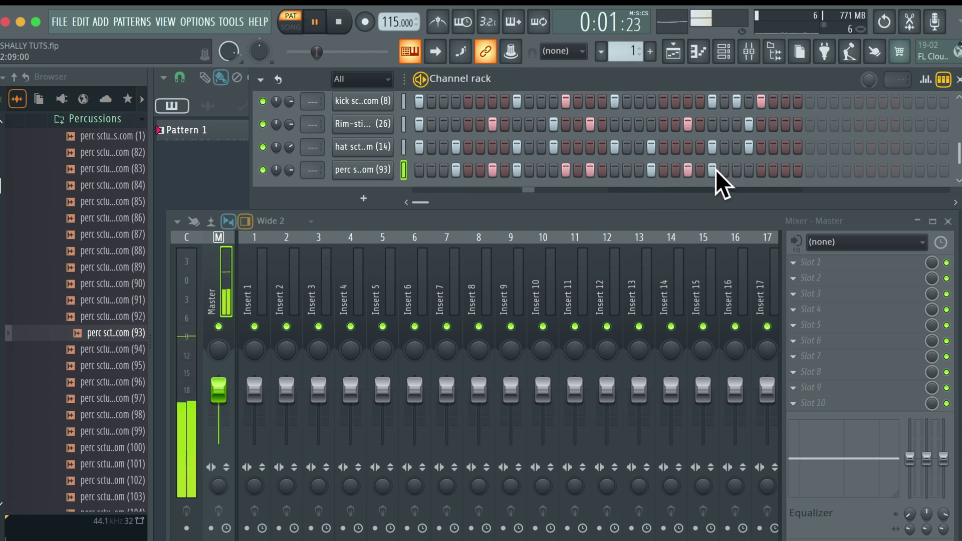
pyautogui.moveTo(289, 170); pyautogui.dragTo(291, 187)
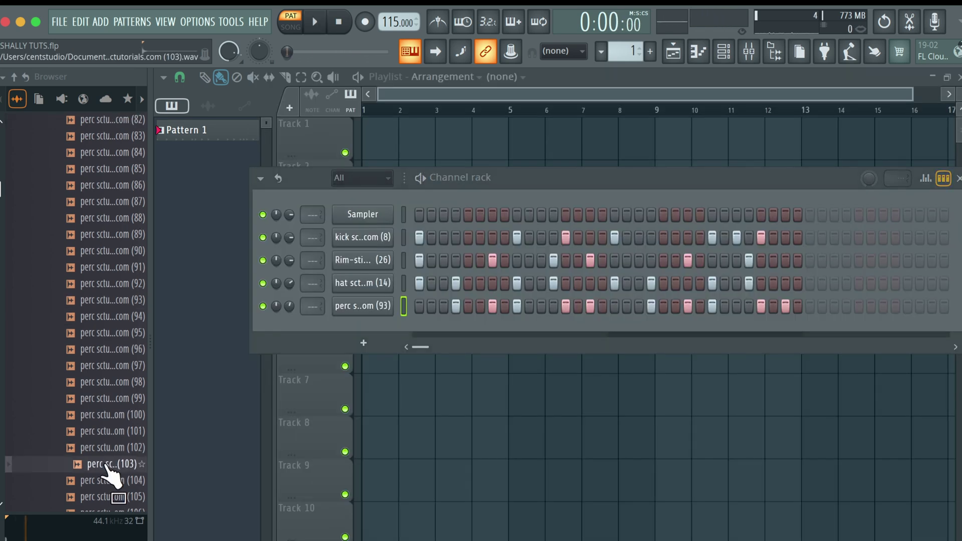
# Add perc (103) as a new channel with hits on steps 7, 15, 23 and 31, and lower its channel volume.
pyautogui.moveTo(87, 465); pyautogui.dragTo(371, 326)
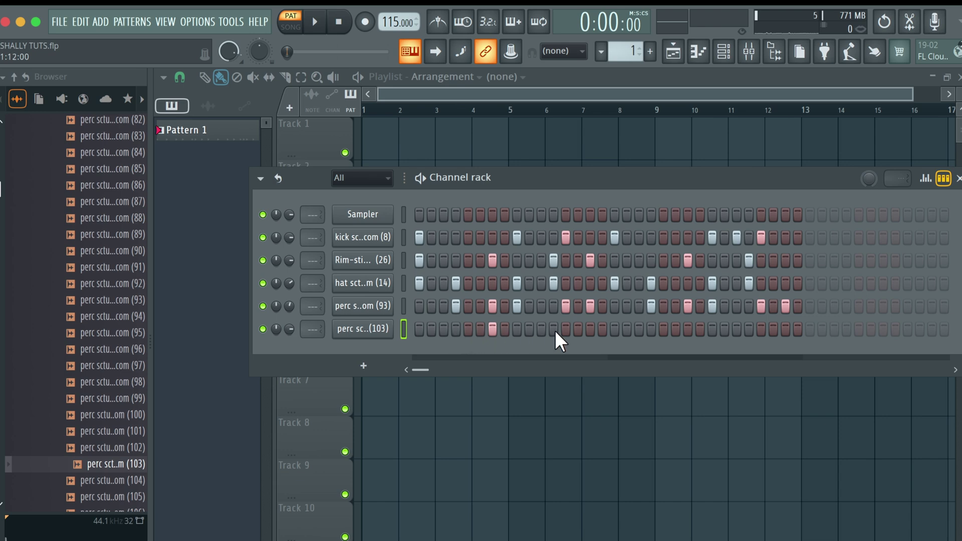
pyautogui.click(590, 330)
pyautogui.click(689, 329)
pyautogui.click(786, 330)
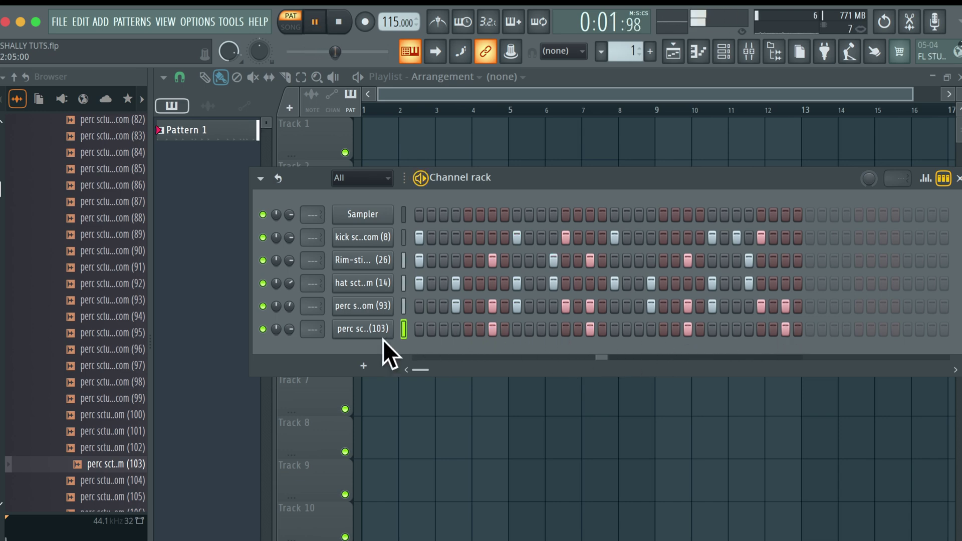
pyautogui.moveTo(290, 330); pyautogui.dragTo(289, 337)
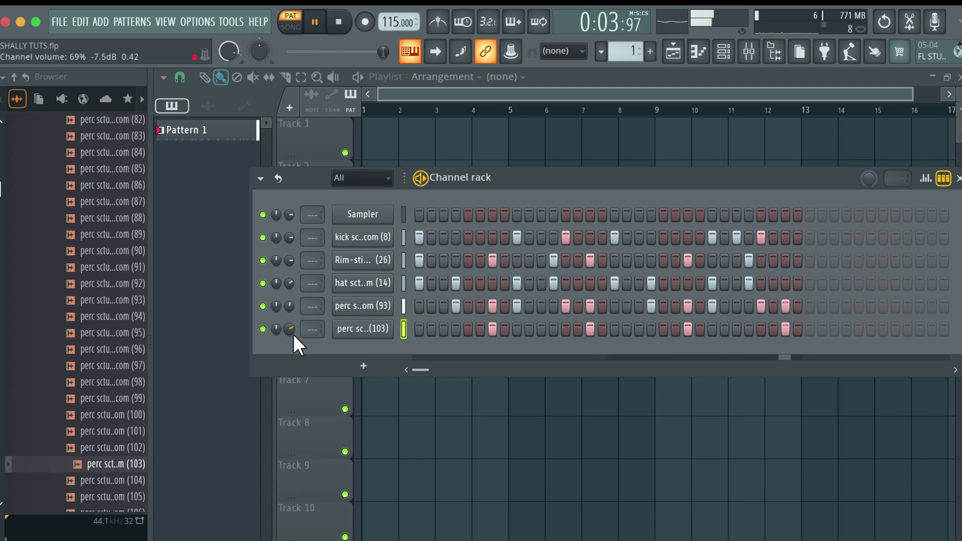
pyautogui.moveTo(289, 329); pyautogui.dragTo(293, 335)
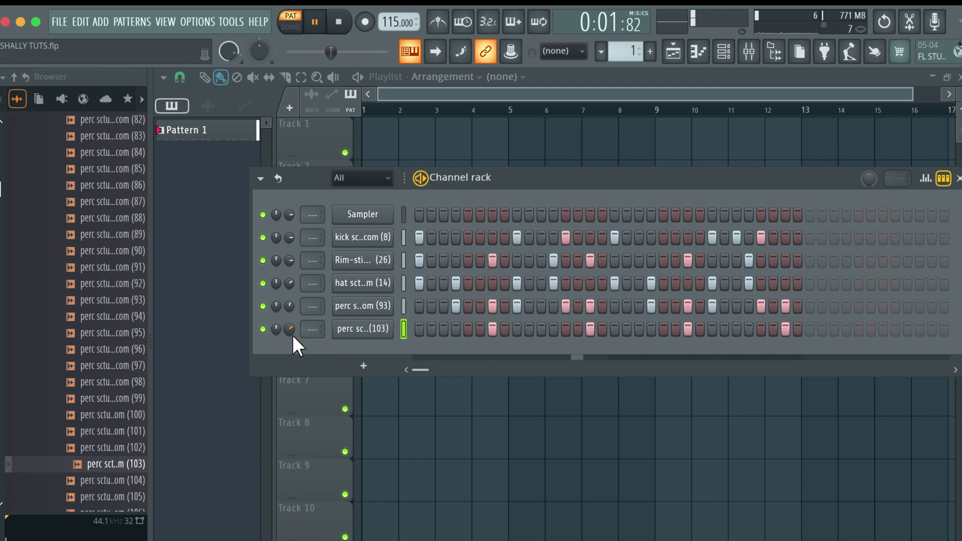
pyautogui.press('space')
# Add perc (123) from the Percussions folder as a new channel and set its sample's quick fade out to 100%.
pyautogui.moveTo(116, 399); pyautogui.dragTo(379, 351)
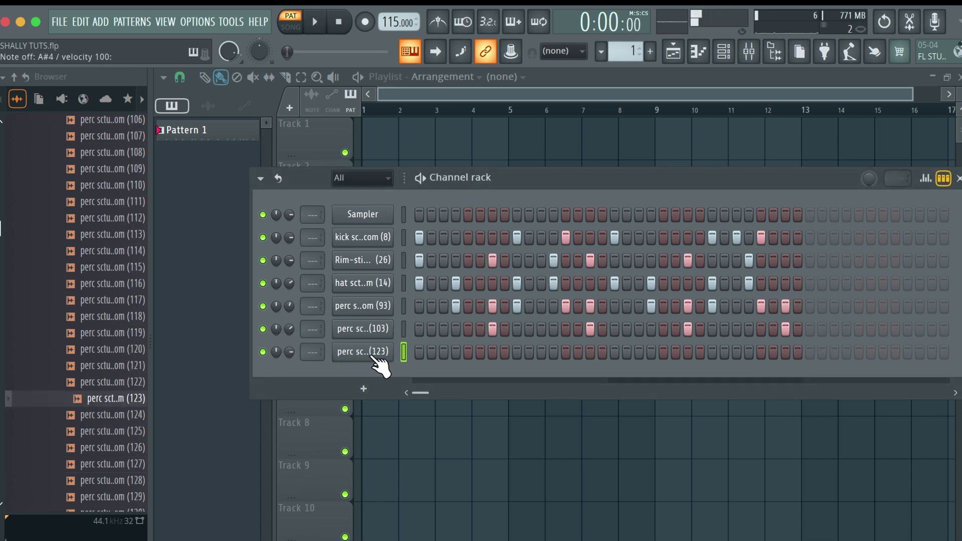
pyautogui.click(365, 354)
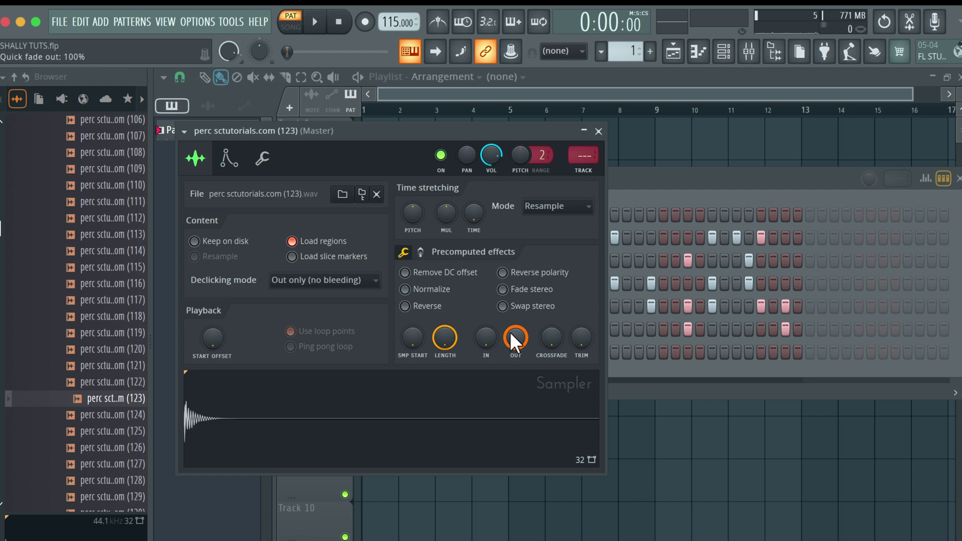
pyautogui.click(599, 130)
# Route perc (123) to mixer insert 1 and load Fruity parametric EQ 2 with band 1 cutting the lows below about 200 Hz.
pyautogui.click(773, 54)
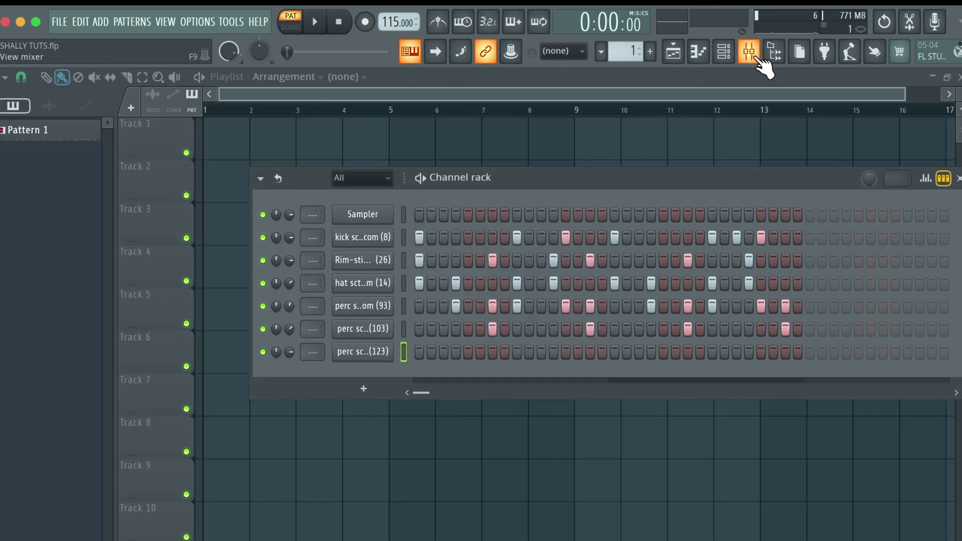
pyautogui.click(754, 54)
pyautogui.click(100, 281)
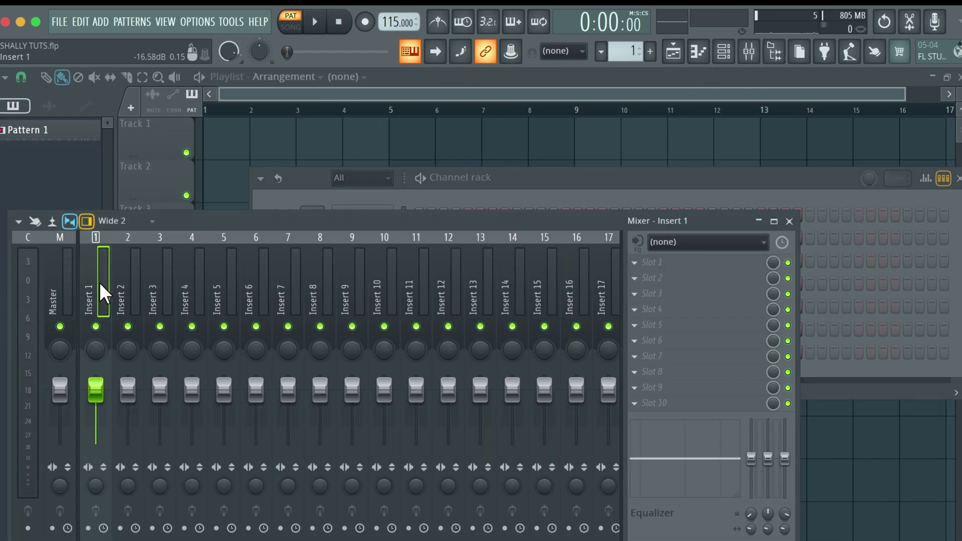
pyautogui.hotkey('ctrl', 'l')
pyautogui.click(651, 263)
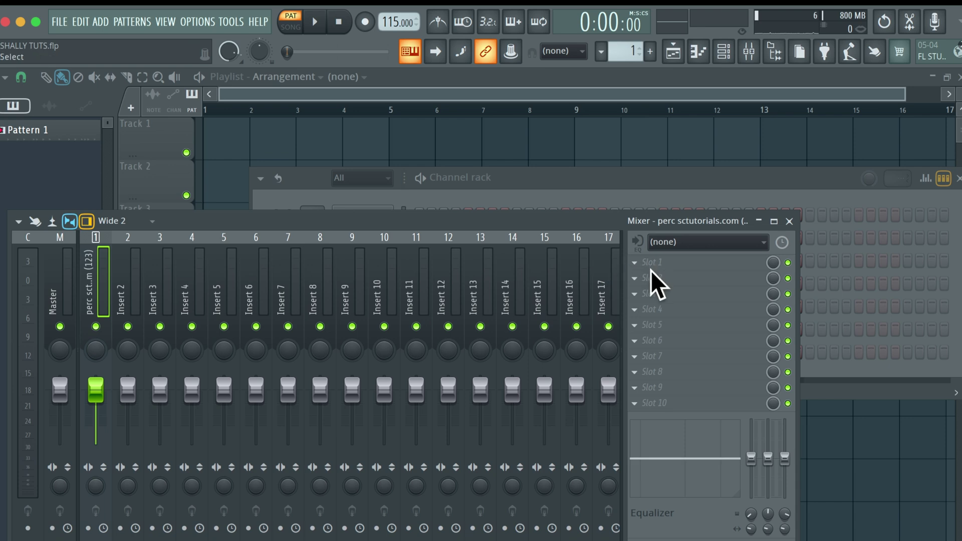
pyautogui.moveTo(148, 320); pyautogui.dragTo(214, 411)
pyautogui.press('space')
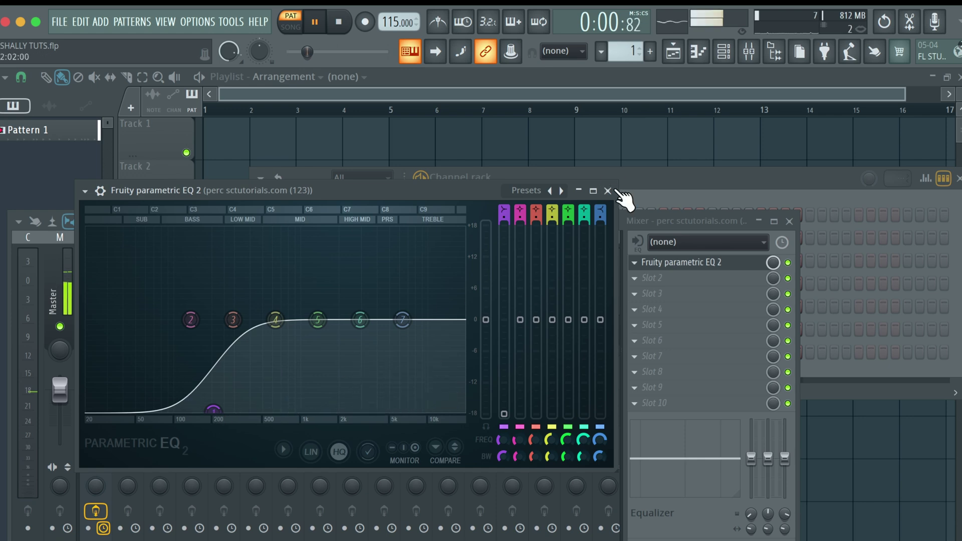
pyautogui.click(608, 190)
pyautogui.click(806, 226)
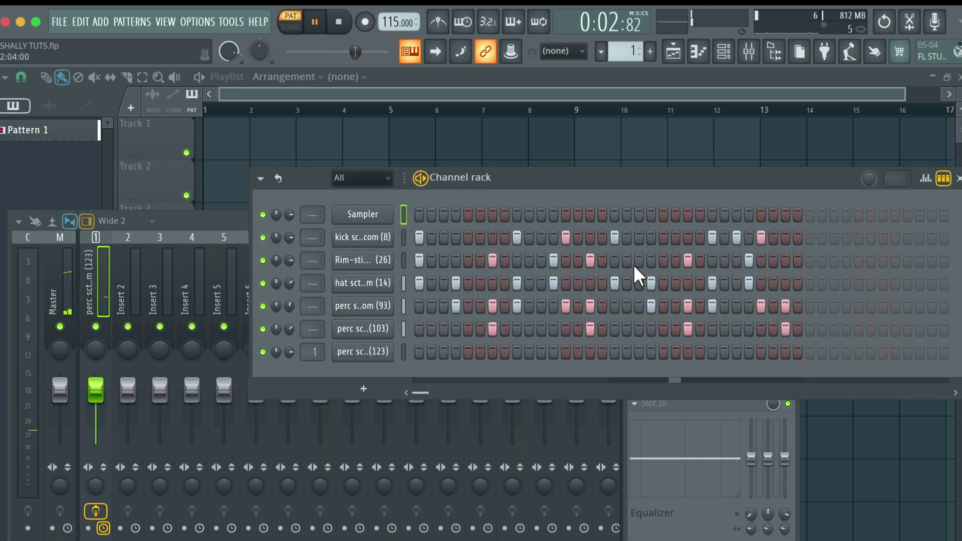
# Program perc (123) on steps 6, 9, 14, 17, 22 and 25 while the pattern plays.
pyautogui.click(493, 353)
pyautogui.click(493, 353)
pyautogui.click(480, 352)
pyautogui.click(516, 353)
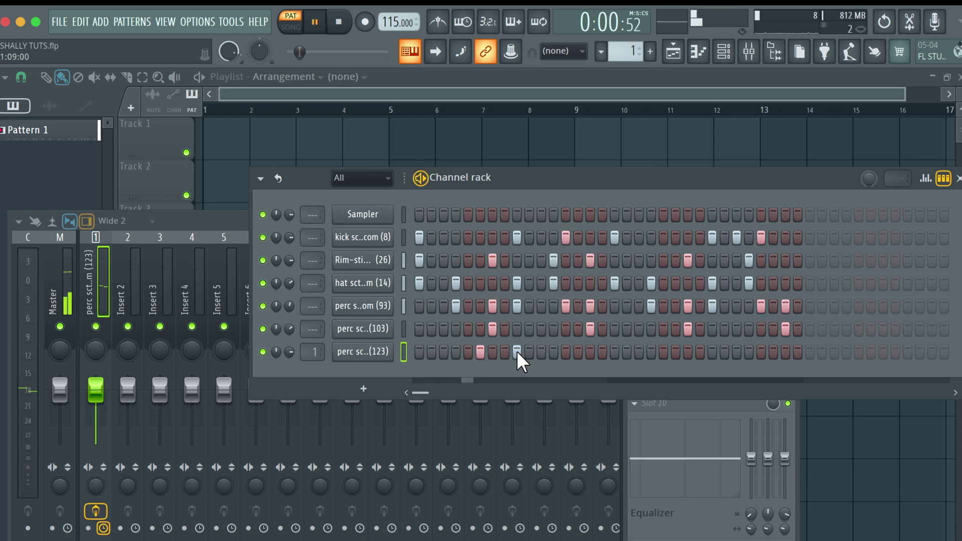
pyautogui.click(578, 352)
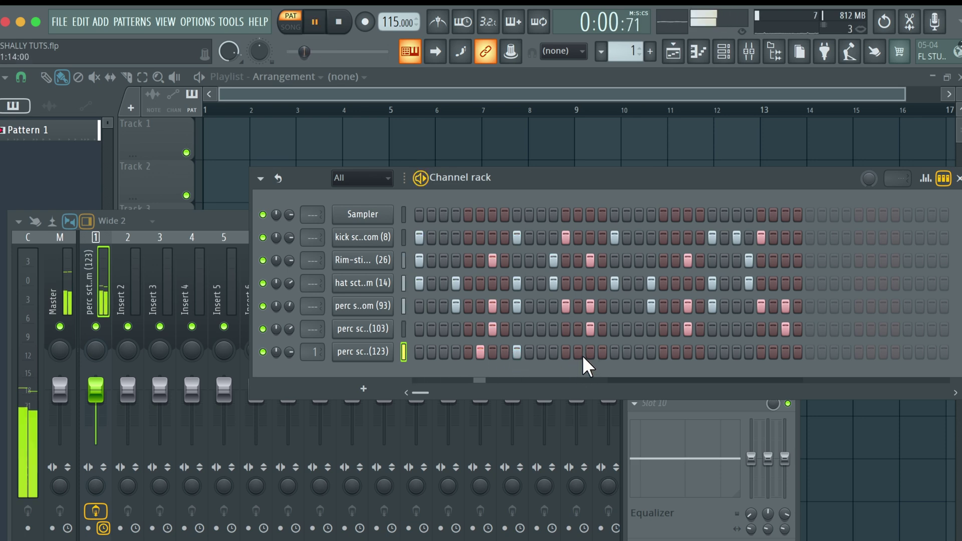
pyautogui.click(614, 352)
pyautogui.click(676, 352)
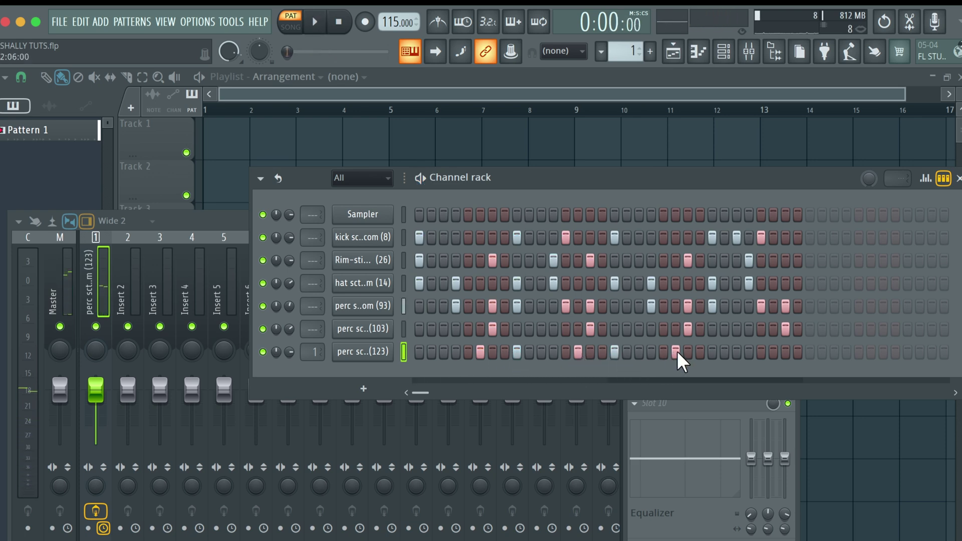
pyautogui.click(711, 353)
pyautogui.press('space')
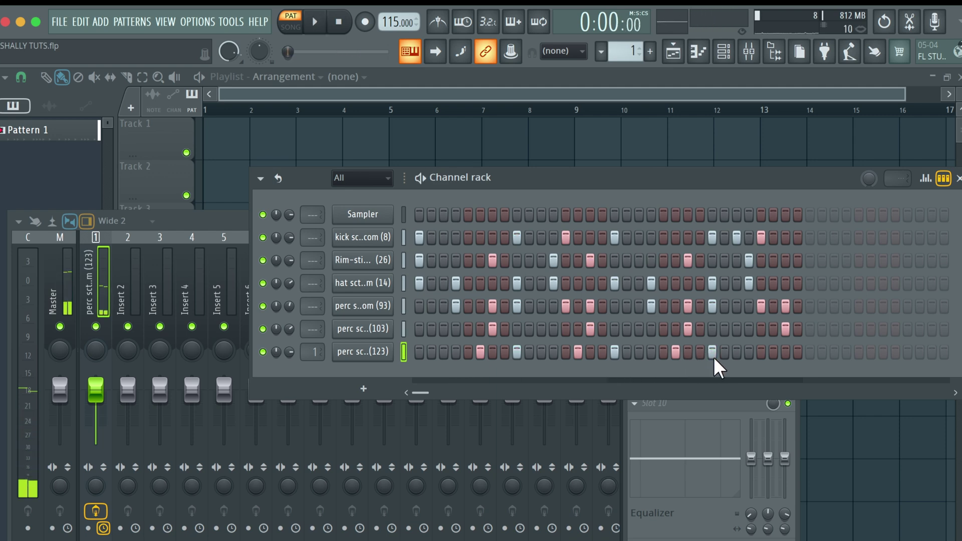
# Browse the Rimshots and Percussions samples and add perc (131) as a new channel.
pyautogui.hotkey('alt', 'F8')
pyautogui.scroll(-10, 80, 369)
pyautogui.scroll(-5, 77, 376)
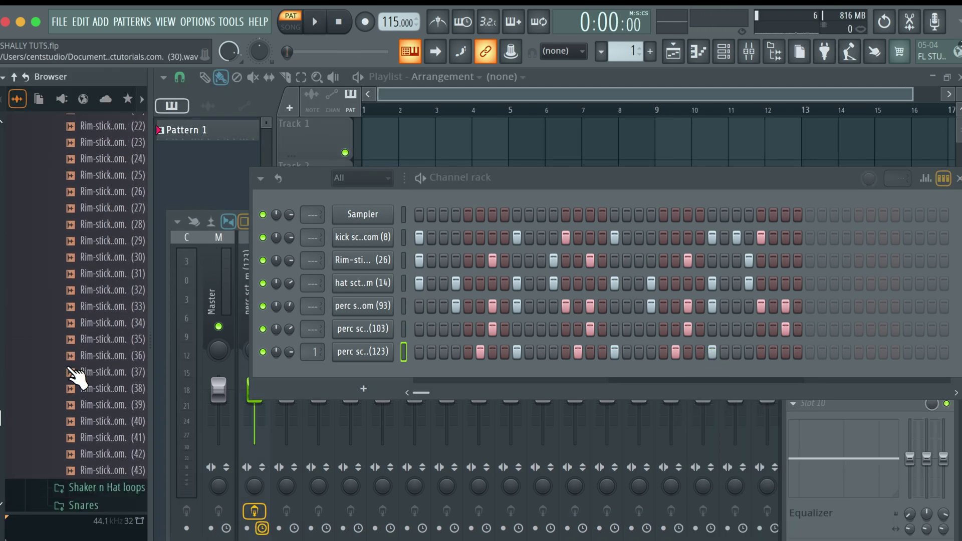
pyautogui.scroll(6, 78, 376)
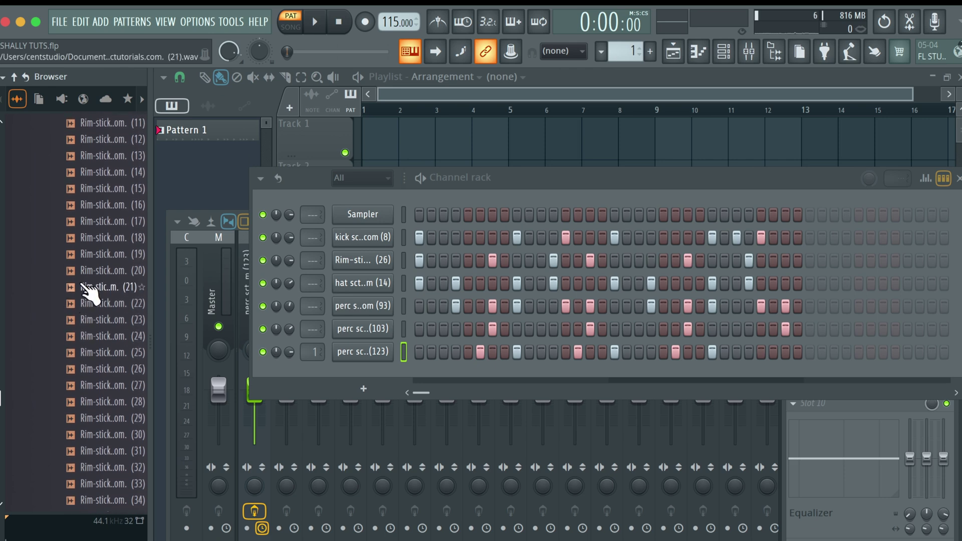
pyautogui.moveTo(90, 290); pyautogui.dragTo(373, 388)
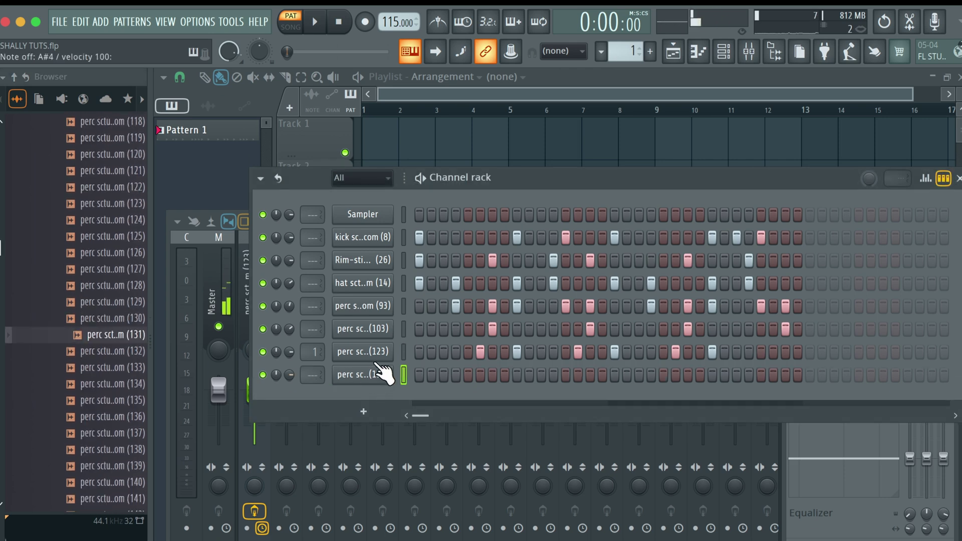
# Copy the kick's step pattern onto the perc (131) channel and play the full drum pattern.
pyautogui.click(368, 243)
pyautogui.click(403, 375)
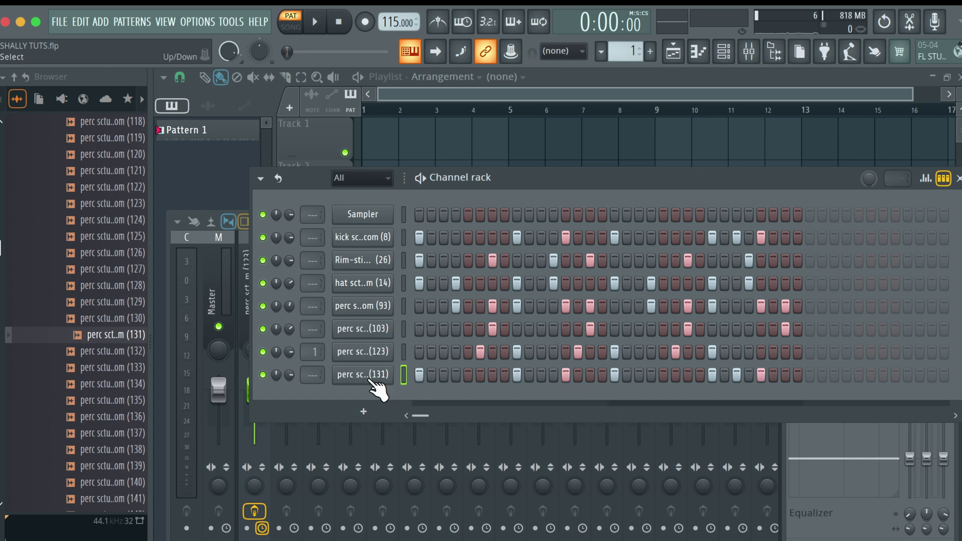
pyautogui.click(365, 379)
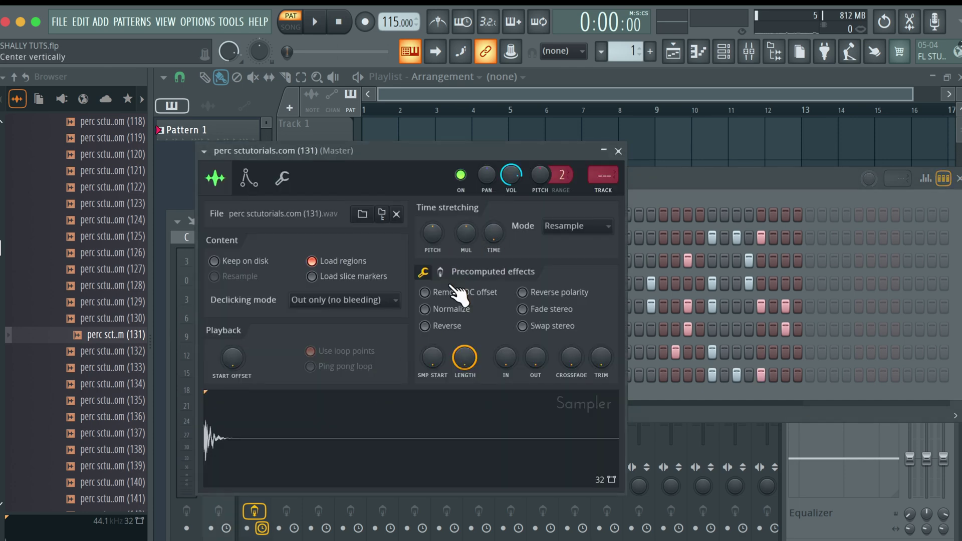
pyautogui.press('Escape')
pyautogui.press('space')
pyautogui.hotkey('ctrl', 's')
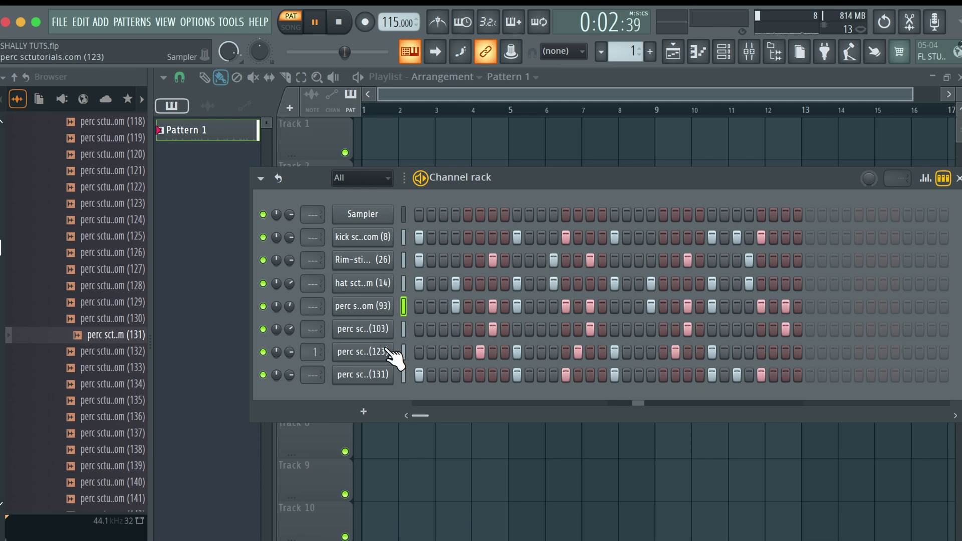
# Place Pattern 1 twice in a row on playlist Track 1, filling bars 1 to 4.
pyautogui.press('space')
pyautogui.press('F6')
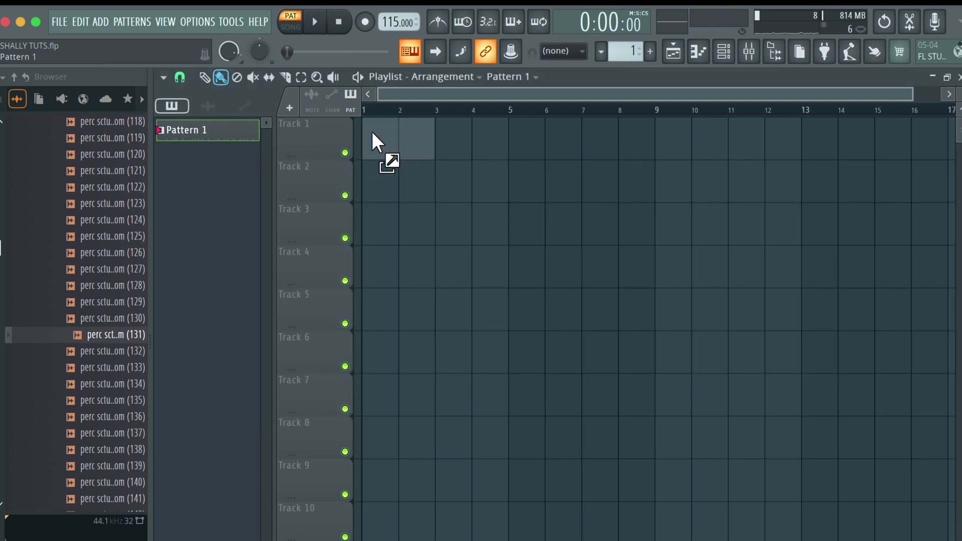
pyautogui.moveTo(382, 143); pyautogui.dragTo(451, 156)
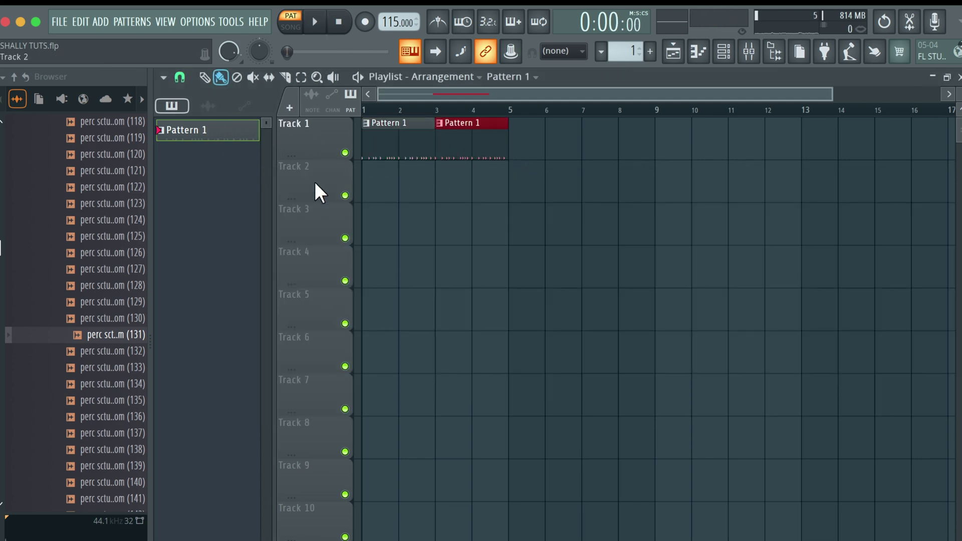
# Add shaker (3) from the drum kit's shaker and hat loops folder to Track 2 at bar 1 and play the song.
pyautogui.scroll(15, 37, 232)
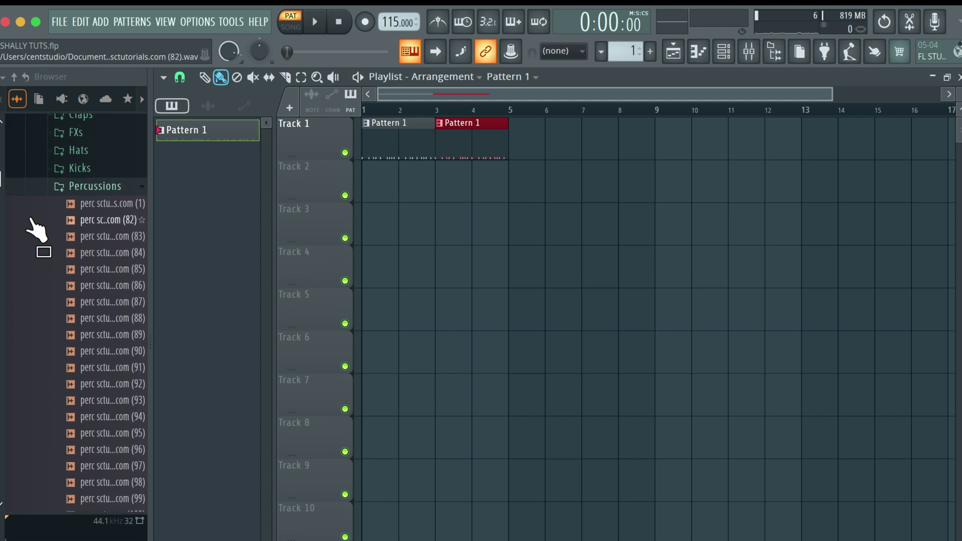
pyautogui.scroll(5, 75, 316)
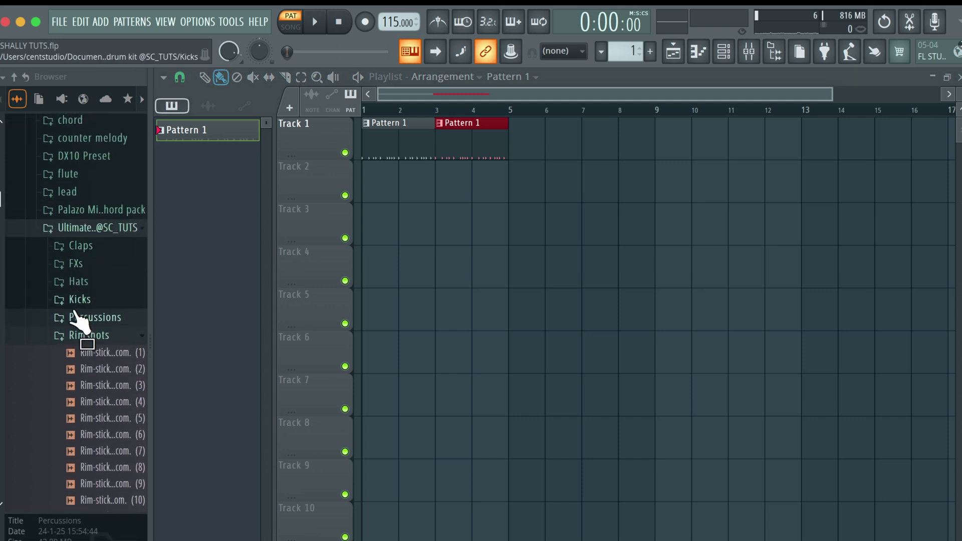
pyautogui.click(90, 350)
pyautogui.scroll(3, 95, 314)
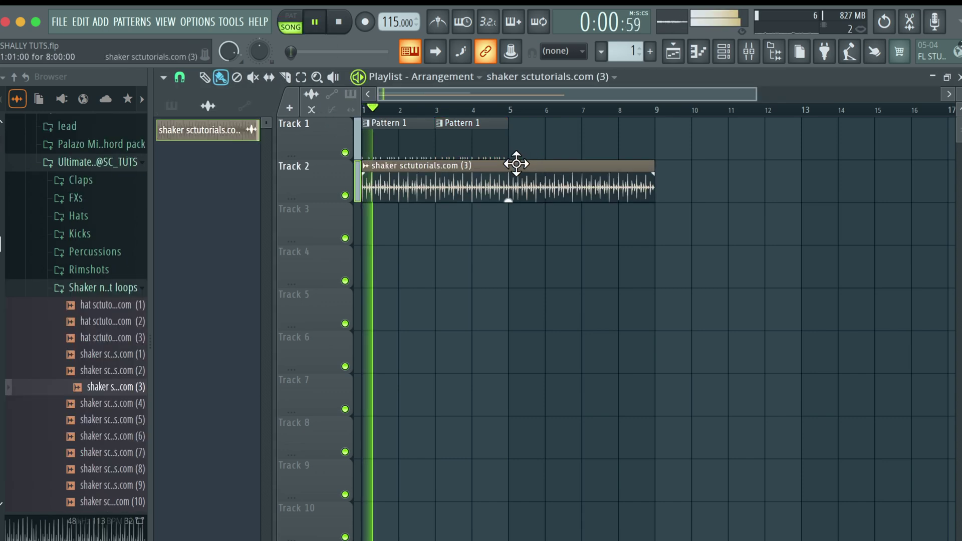
# Lower the shaker (3) clip's channel volume to about 24% and trim the clip to end at bar 5.
pyautogui.doubleClick(515, 165)
pyautogui.moveTo(510, 172); pyautogui.dragTo(577, 301)
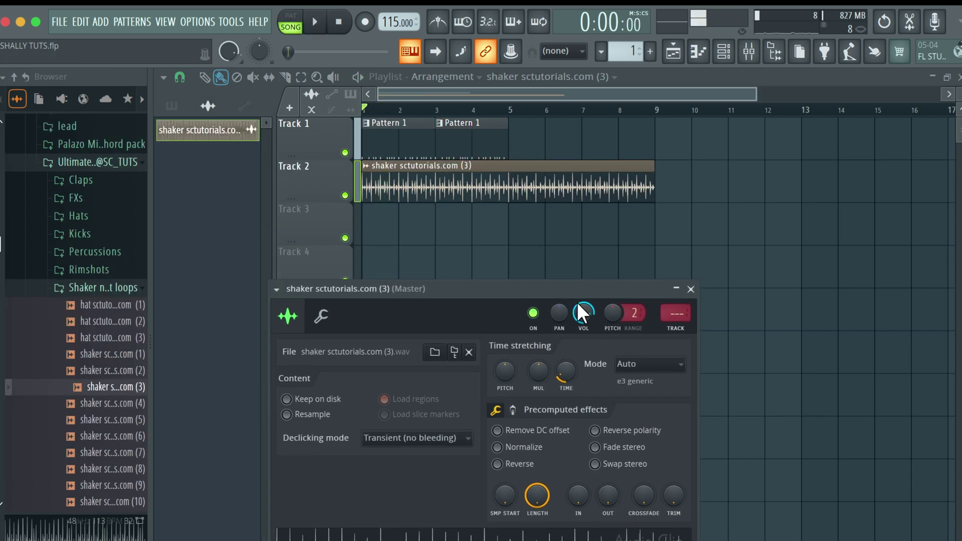
pyautogui.press('space')
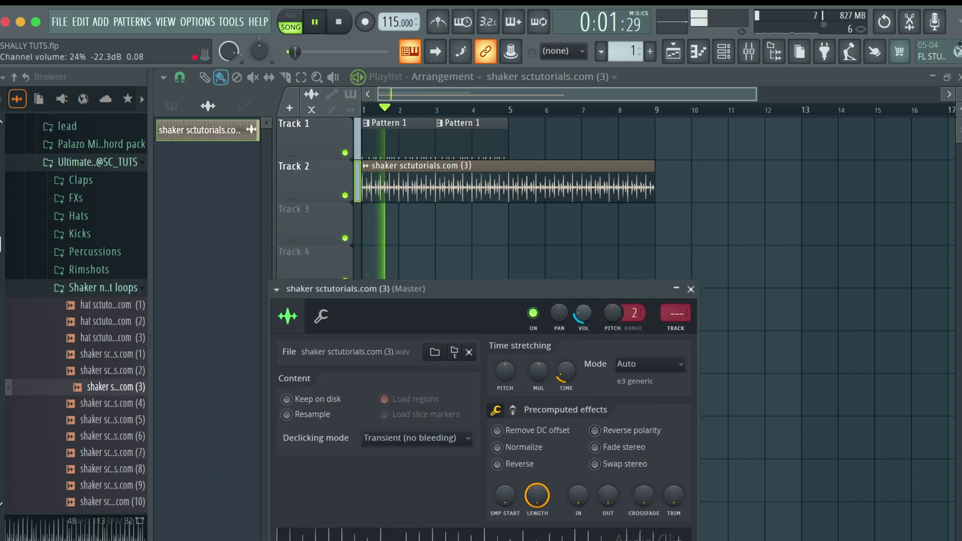
pyautogui.moveTo(654, 186); pyautogui.dragTo(509, 188)
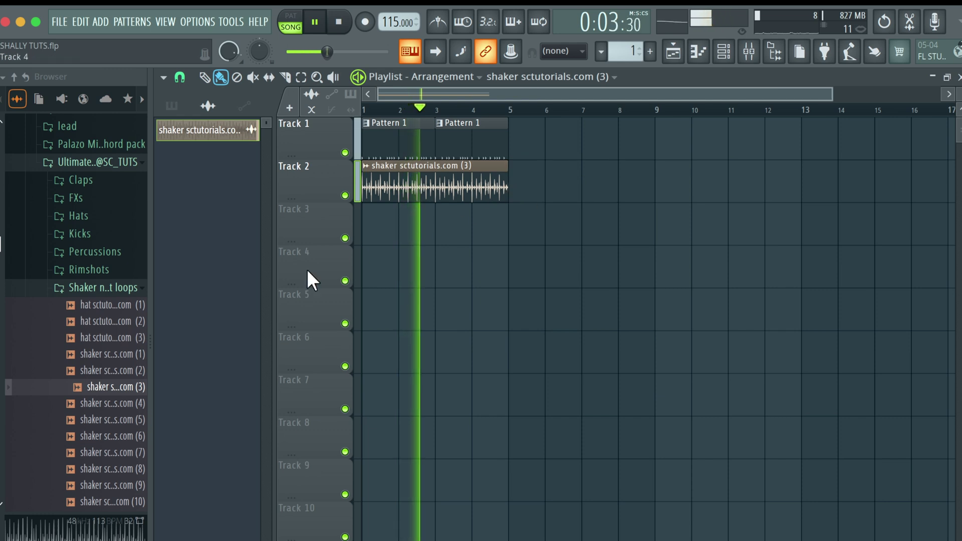
pyautogui.press('space')
# Add shaker (13) from the shaker and hat loops folder to Track 3 at bar 1 and play the song.
pyautogui.scroll(-1, 136, 427)
pyautogui.scroll(-1, 133, 424)
pyautogui.click(129, 407)
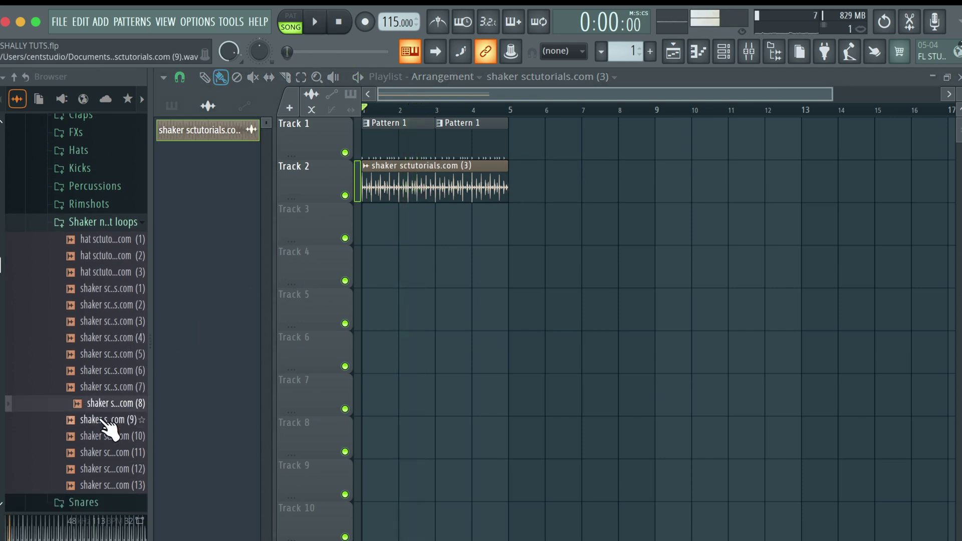
pyautogui.click(96, 485)
pyautogui.press('space')
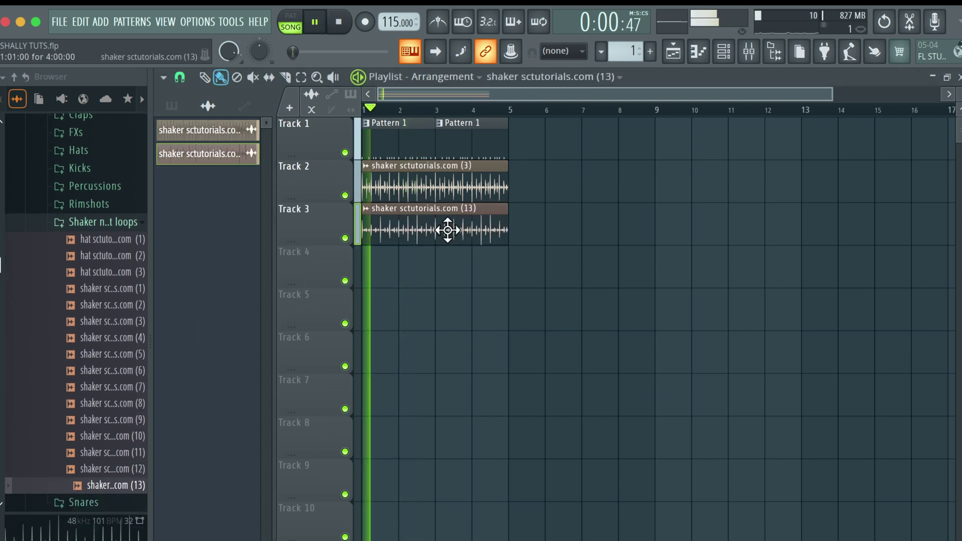
# Lower the shaker (13) clip's channel volume during playback, and close its channel settings.
pyautogui.doubleClick(447, 230)
pyautogui.moveTo(550, 215); pyautogui.dragTo(721, 375)
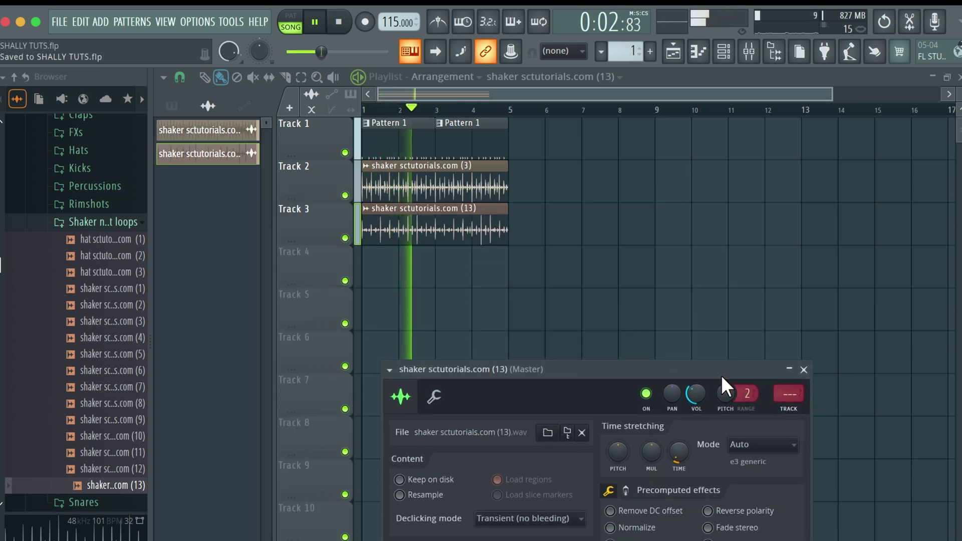
pyautogui.press('space')
pyautogui.click(804, 370)
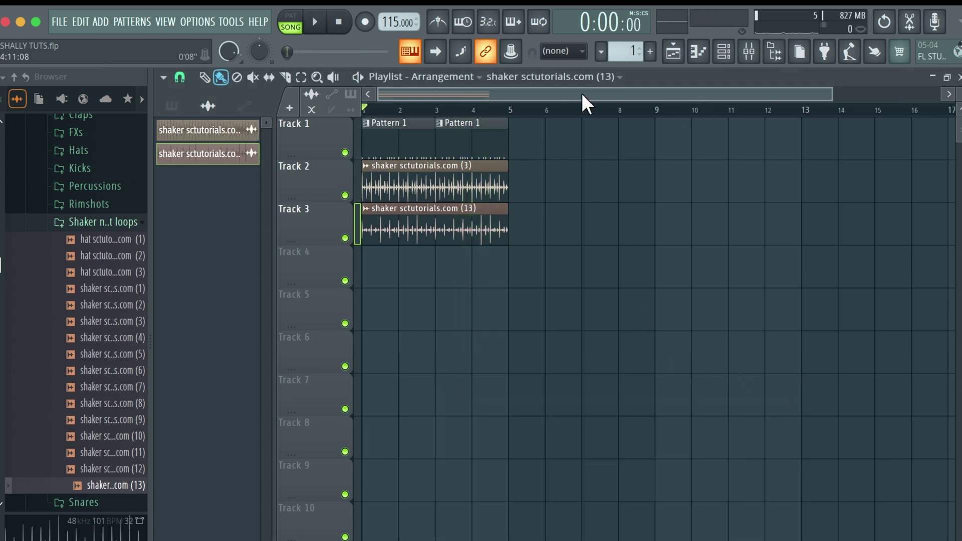
# Switch to Pattern 2 and place it on playlist Track 4 at bar 1.
pyautogui.scroll(1, 630, 51)
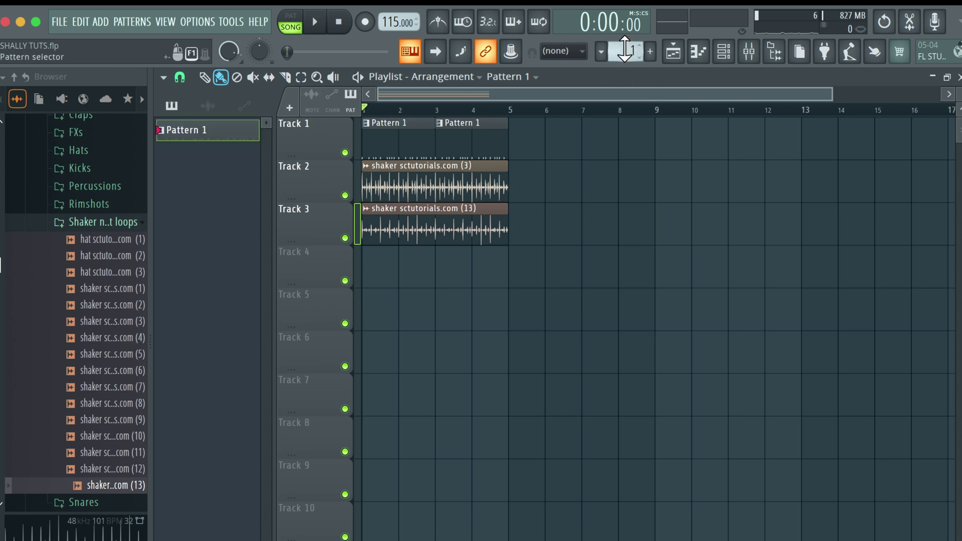
pyautogui.scroll(1, 639, 61)
pyautogui.click(373, 267)
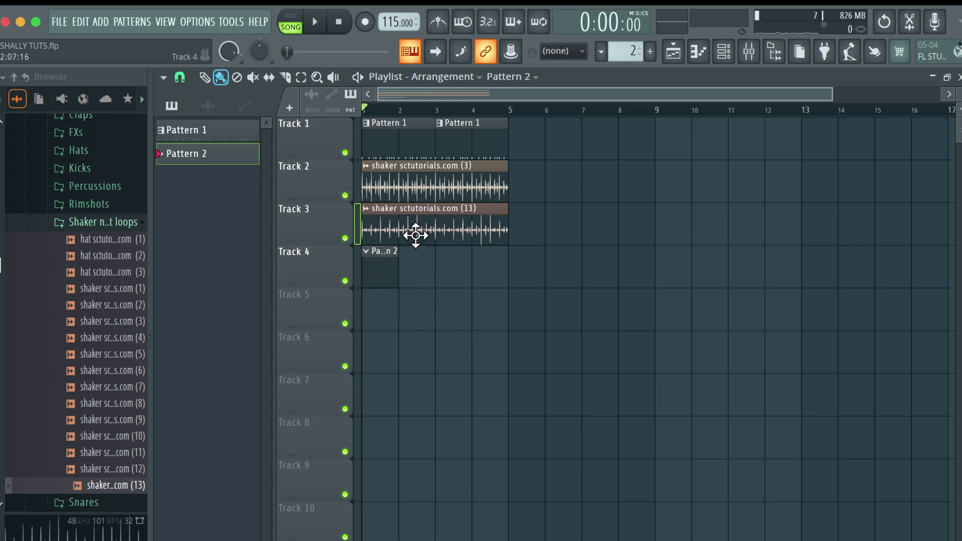
# Load snare (21) from the Snares folder as a new channel and program hits on steps 4, 7 and 13 of Pattern 2.
pyautogui.click(724, 51)
pyautogui.click(68, 222)
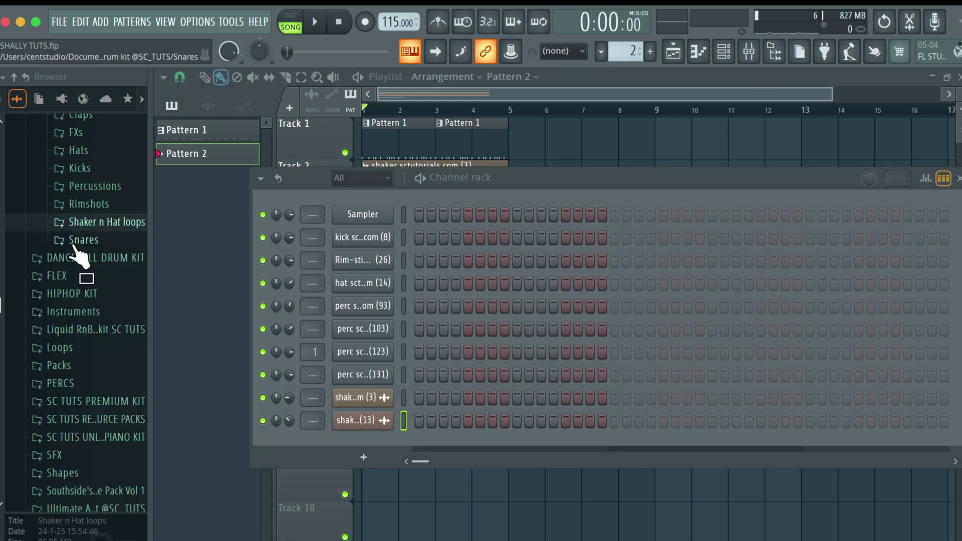
pyautogui.click(80, 240)
pyautogui.click(104, 455)
pyautogui.click(103, 471)
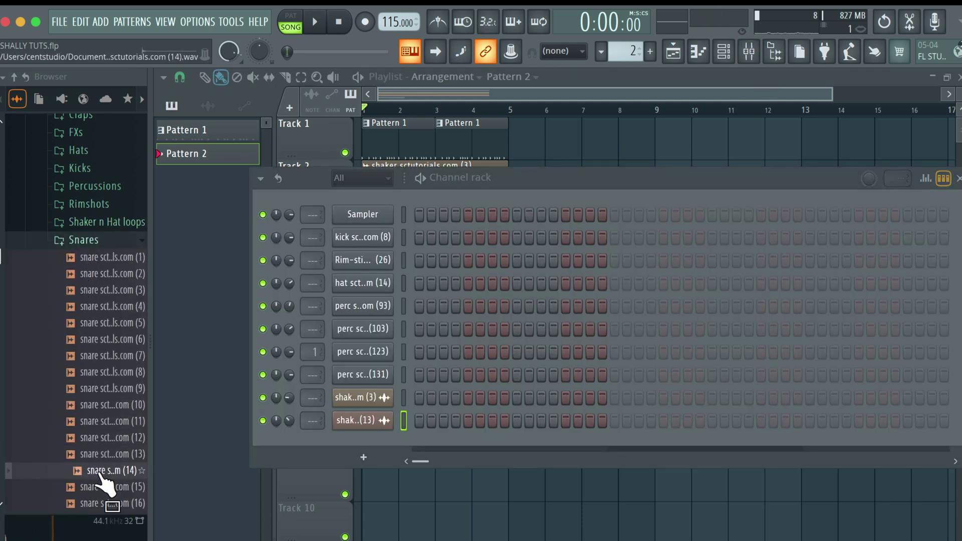
pyautogui.scroll(-2, 103, 481)
pyautogui.moveTo(101, 486); pyautogui.dragTo(364, 440)
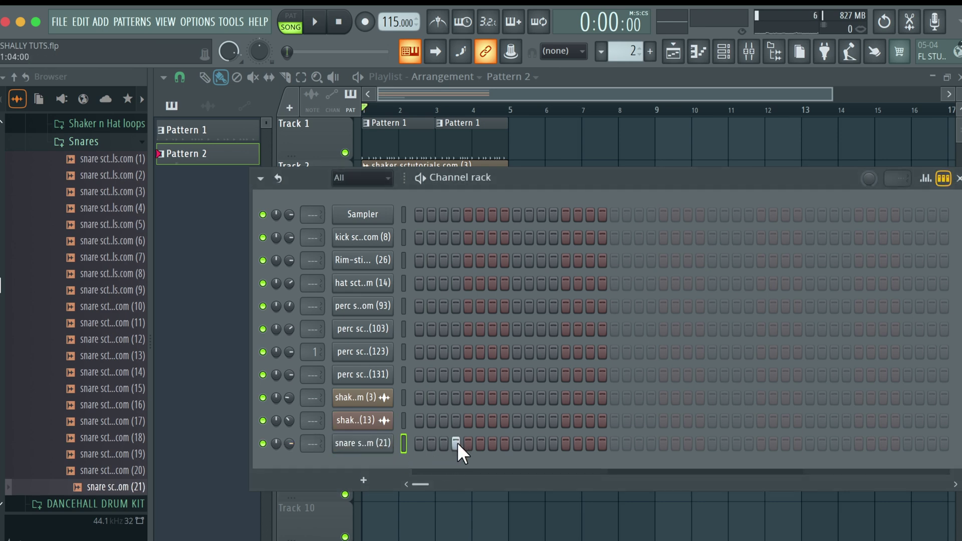
pyautogui.press('space')
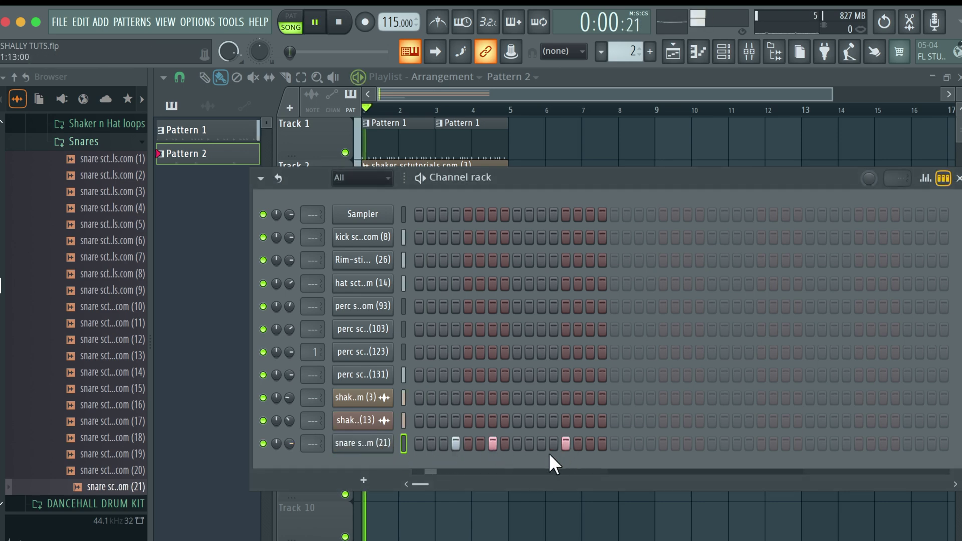
pyautogui.press('space')
# Set snare (21)'s root note to C5 and its channel volume to about 90% while listening to the song.
pyautogui.click(354, 444)
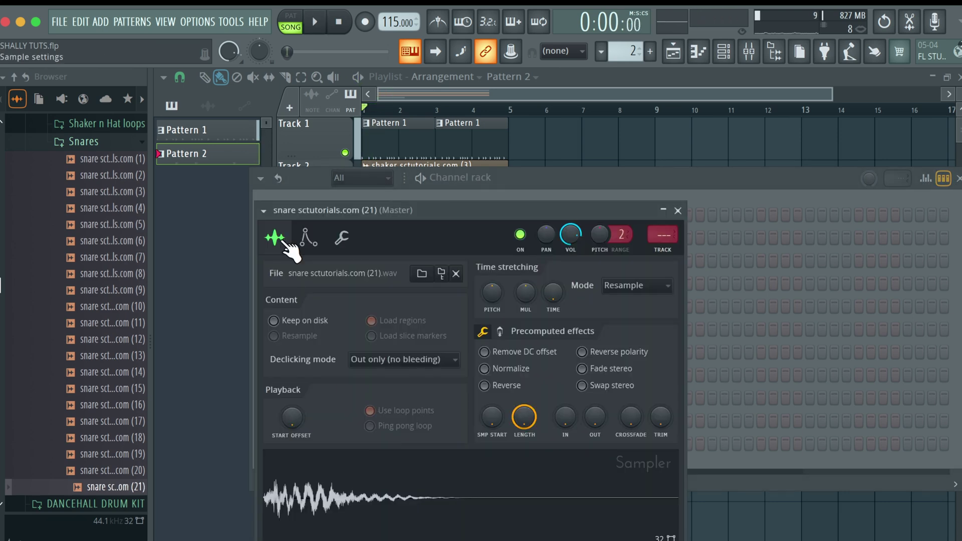
pyautogui.click(342, 241)
pyautogui.rightClick(362, 521)
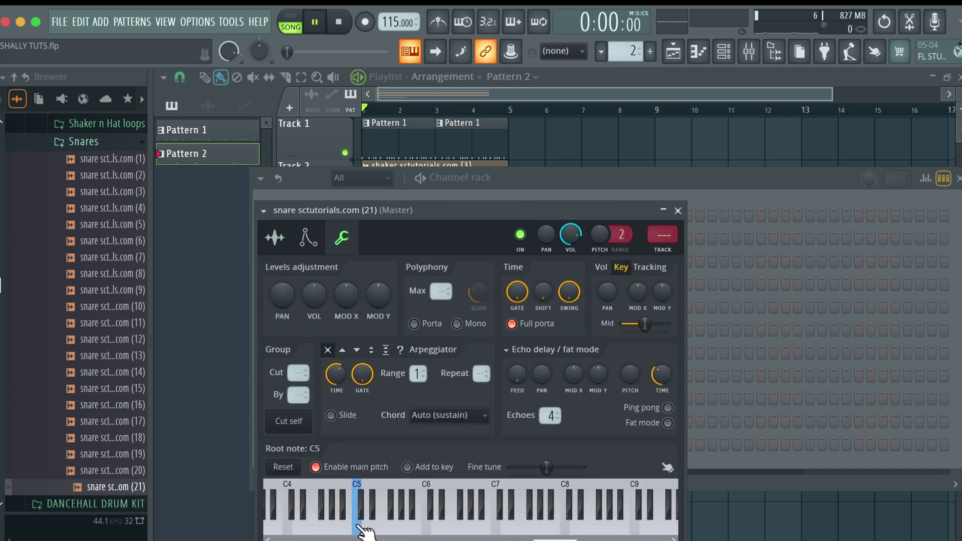
pyautogui.press('space')
pyautogui.click(275, 238)
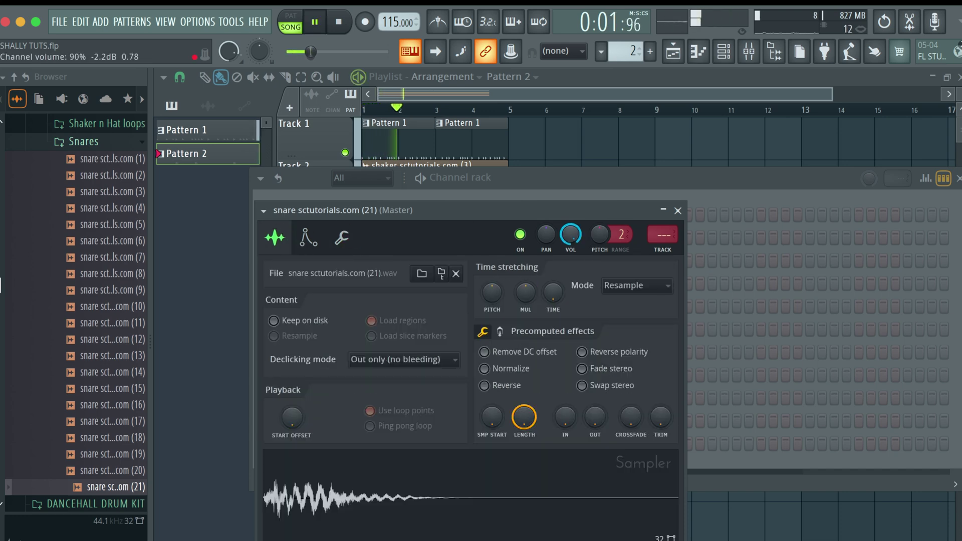
pyautogui.click(678, 211)
pyautogui.press('space')
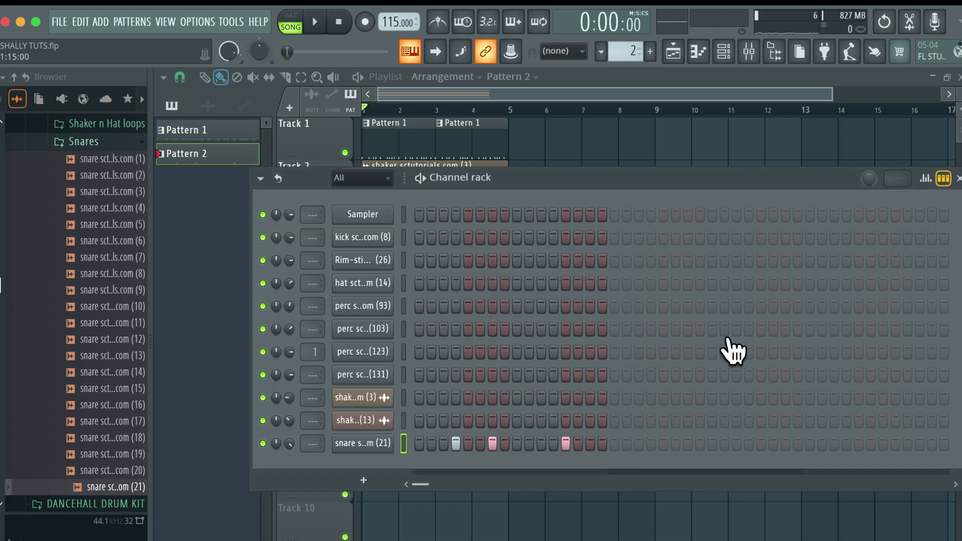
# Move snare (21)'s last hit from step 13 to step 14 and play the song.
pyautogui.click(566, 443)
pyautogui.press('space')
pyautogui.click(575, 443)
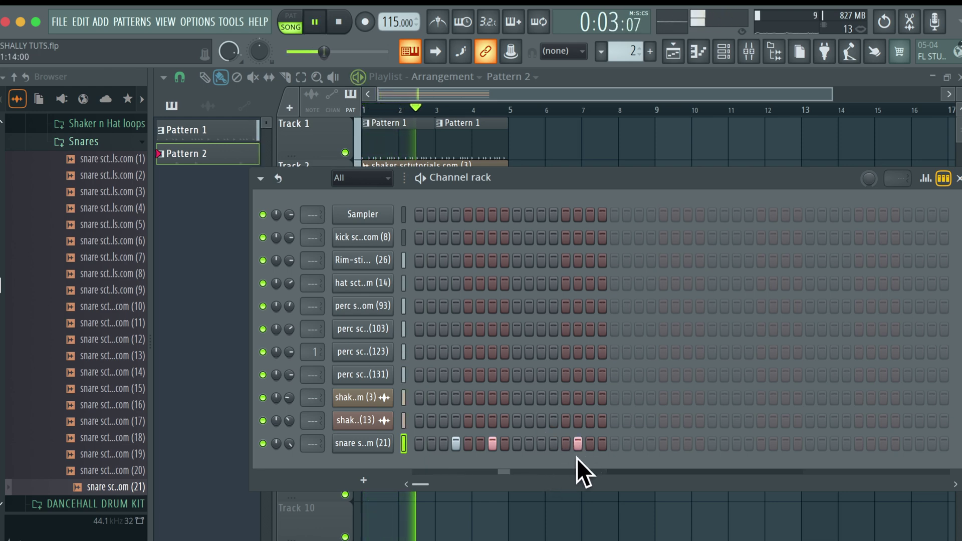
pyautogui.press('space')
# Load snare (5) as a channel below snare (21), program hits on steps 4, 7 and 14, and play the song.
pyautogui.moveTo(111, 225); pyautogui.dragTo(174, 340)
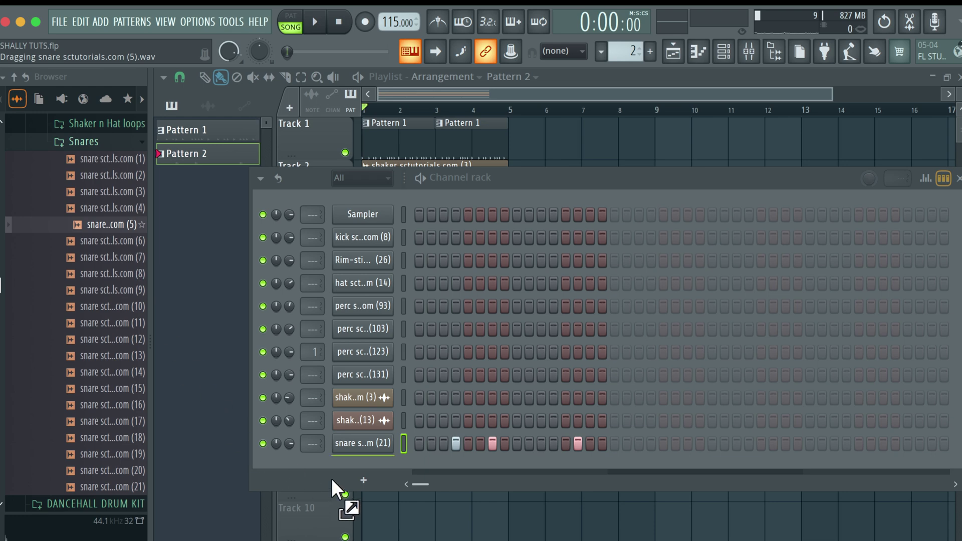
pyautogui.moveTo(332, 478); pyautogui.dragTo(357, 464)
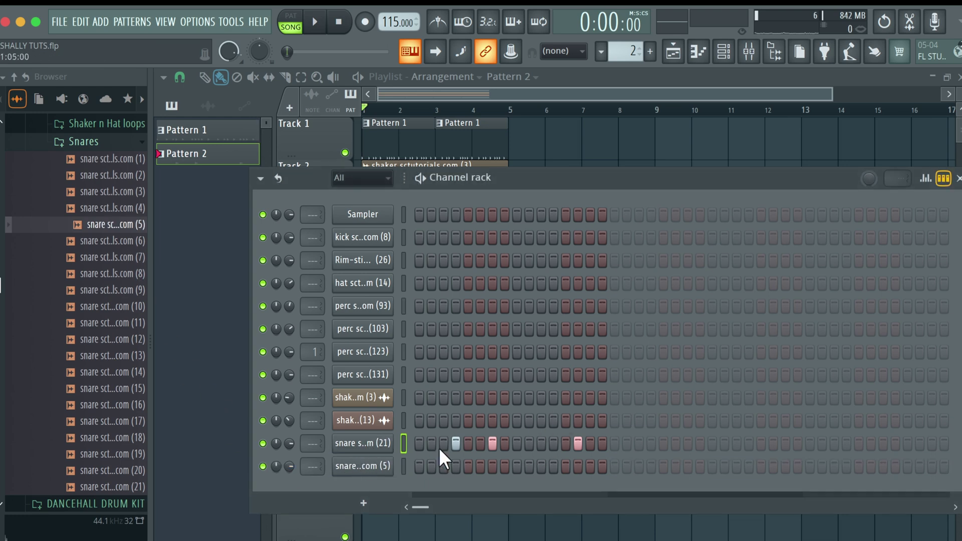
pyautogui.click(578, 466)
pyautogui.click(493, 467)
pyautogui.click(456, 466)
pyautogui.press('space')
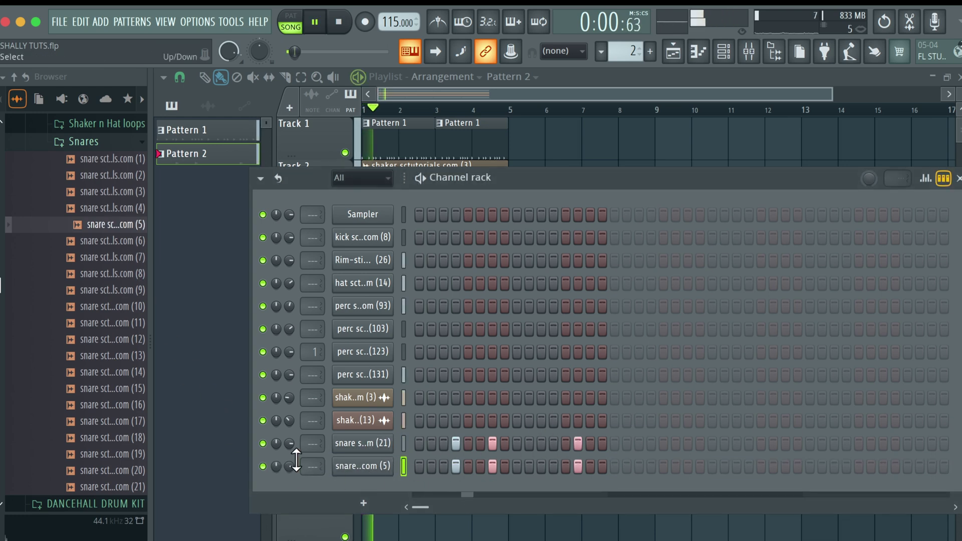
# Set snare (5)'s root note to G5 and its channel volume to about 69% while listening to the song.
pyautogui.click(351, 466)
pyautogui.click(362, 257)
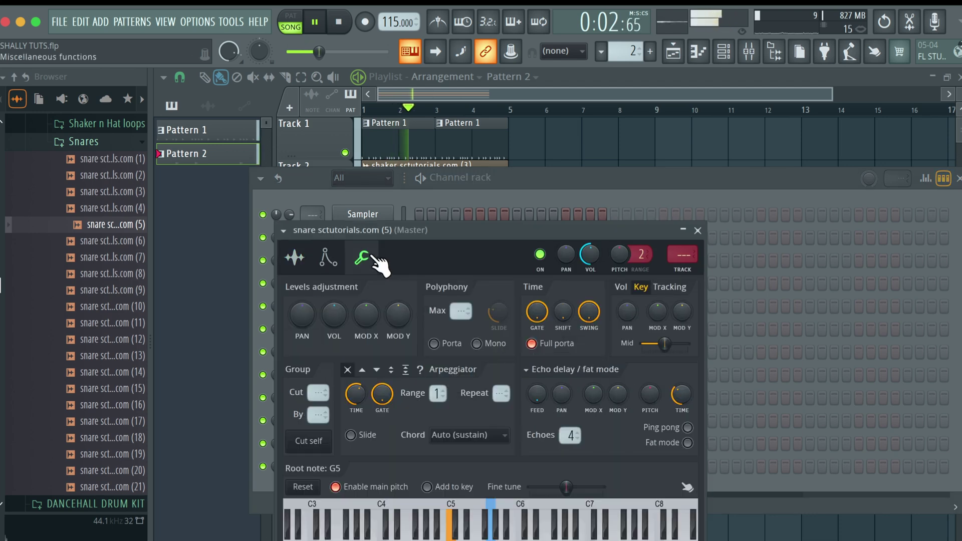
pyautogui.press('space')
pyautogui.press('space')
pyautogui.click(295, 257)
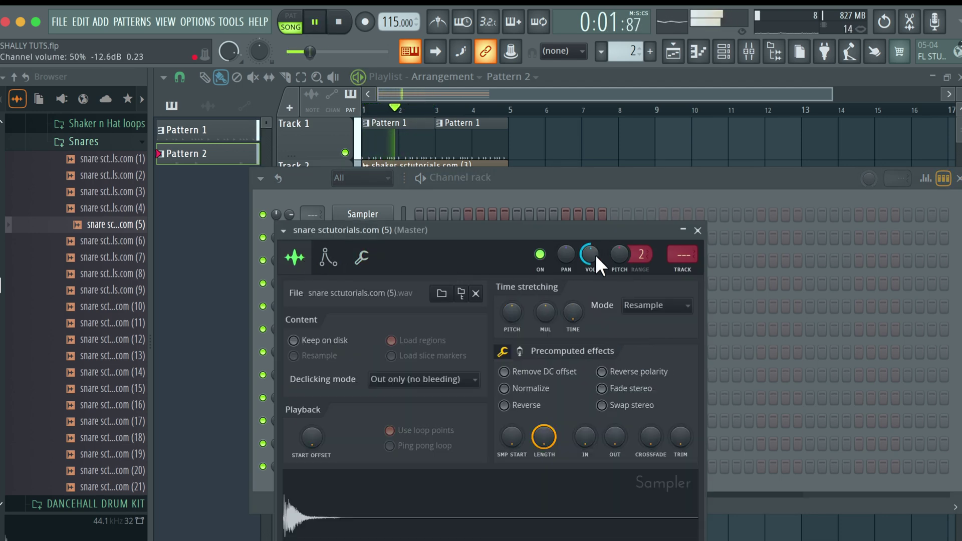
pyautogui.scroll(5, 596, 254)
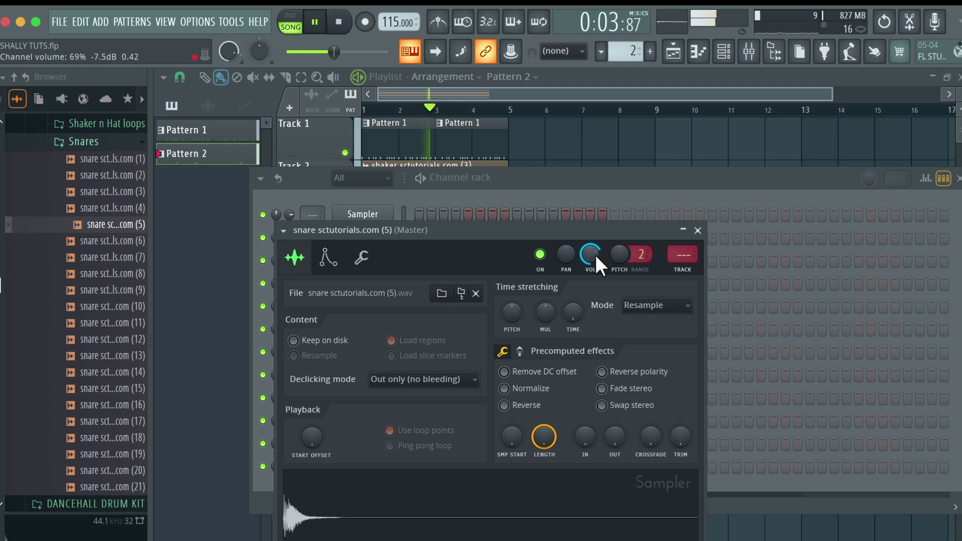
pyautogui.click(698, 231)
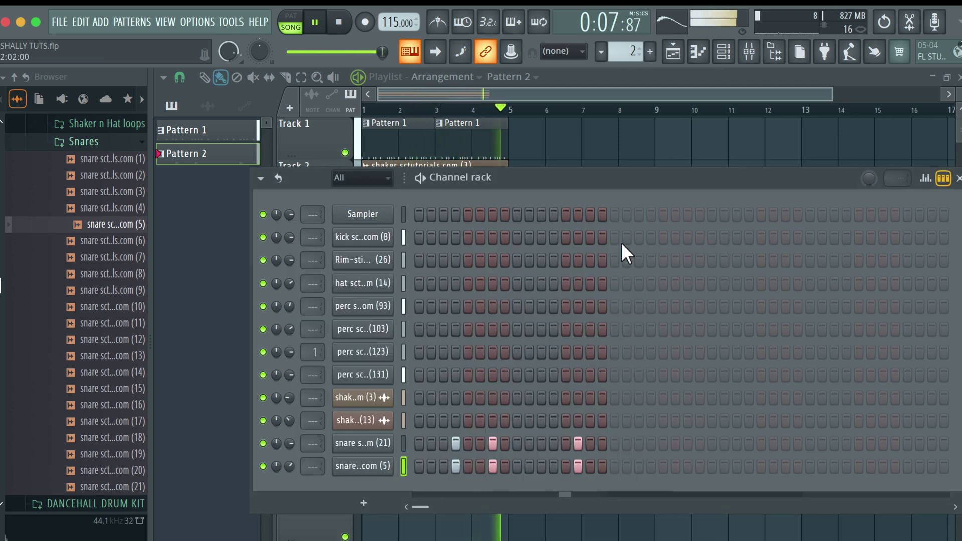
pyautogui.press('space')
# Create Pattern 3 and place it on playlist Track 5 at bar 1.
pyautogui.press('F6')
pyautogui.press('F4')
pyautogui.click(366, 313)
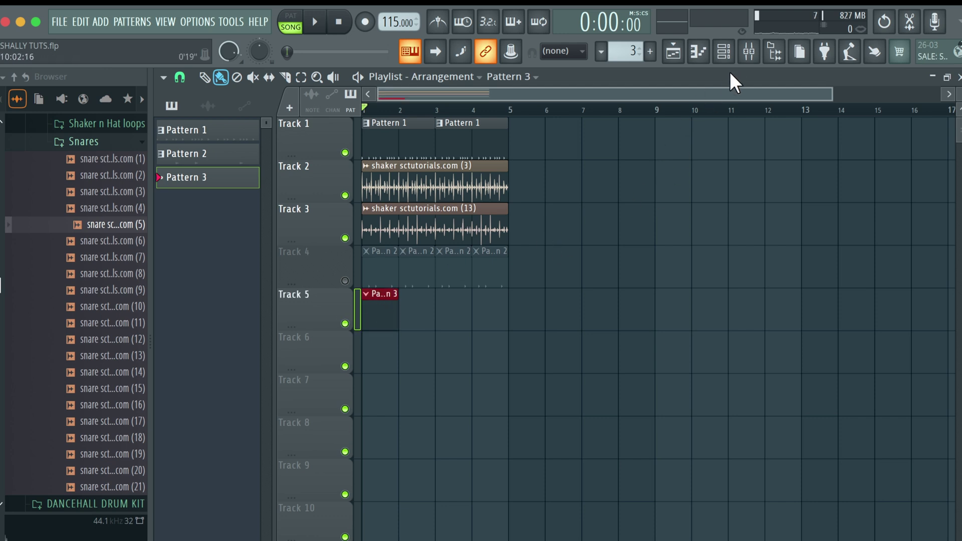
# Load the Ambient n Pads (2) preset from the resource pack's ambient n pad folder as a new channel in the channel rack.
pyautogui.click(728, 49)
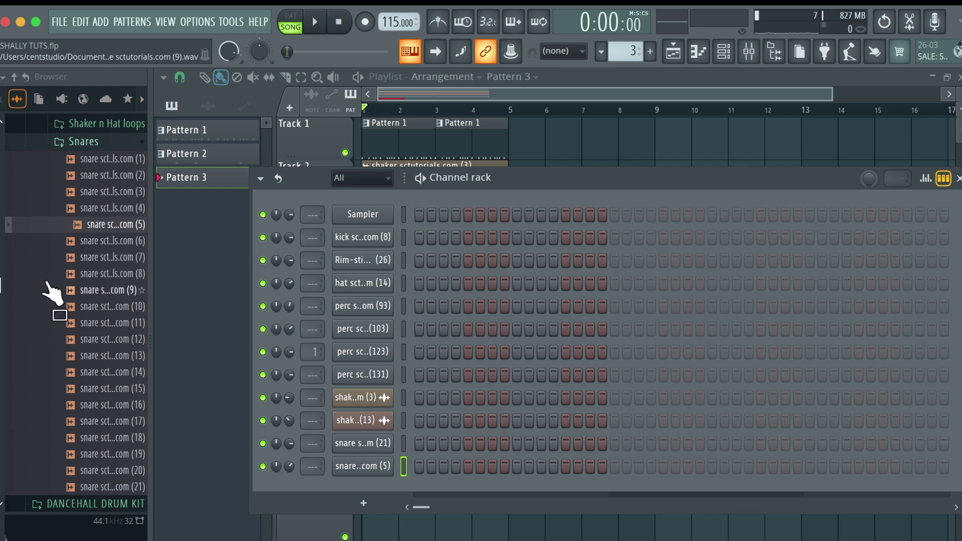
pyautogui.scroll(3, 58, 286)
pyautogui.click(106, 210)
pyautogui.scroll(5, 113, 231)
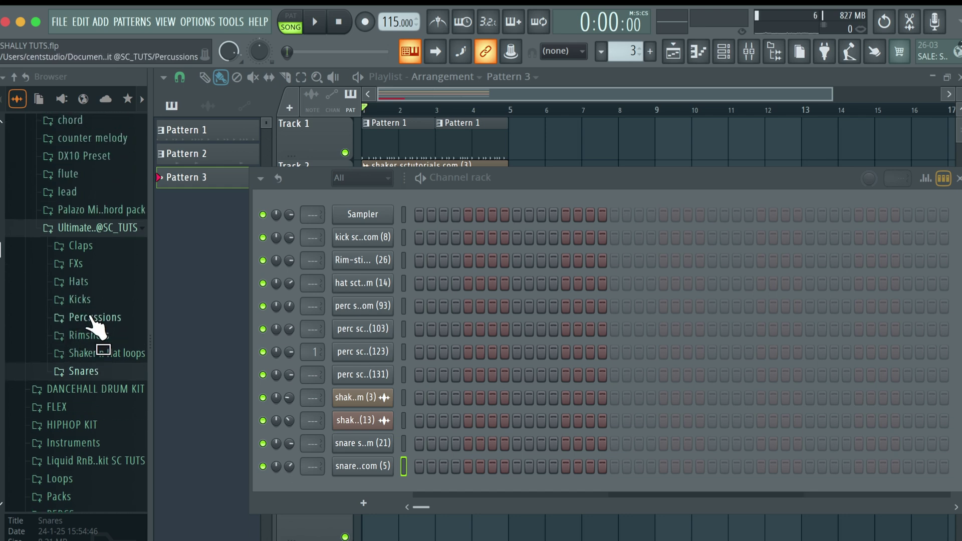
pyautogui.scroll(4, 85, 281)
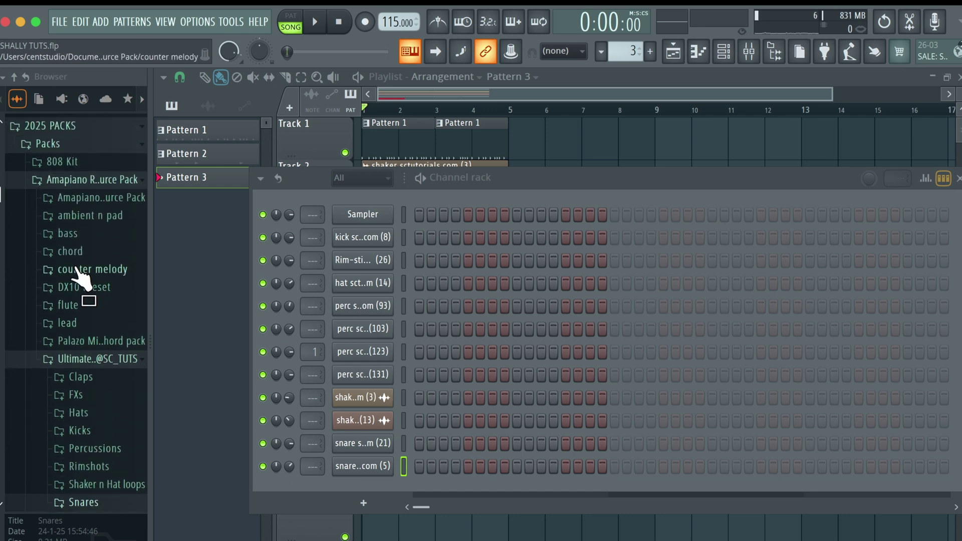
pyautogui.click(90, 216)
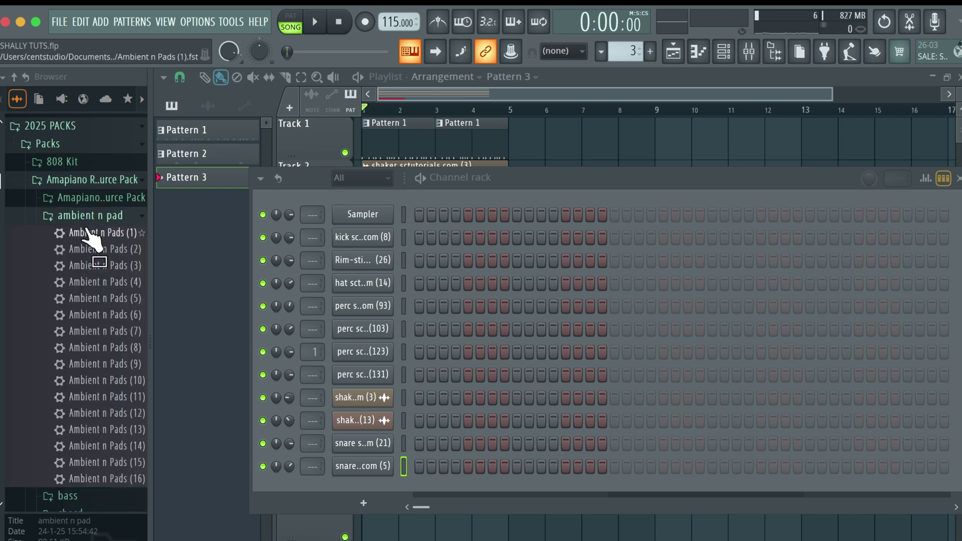
pyautogui.scroll(-4, 83, 255)
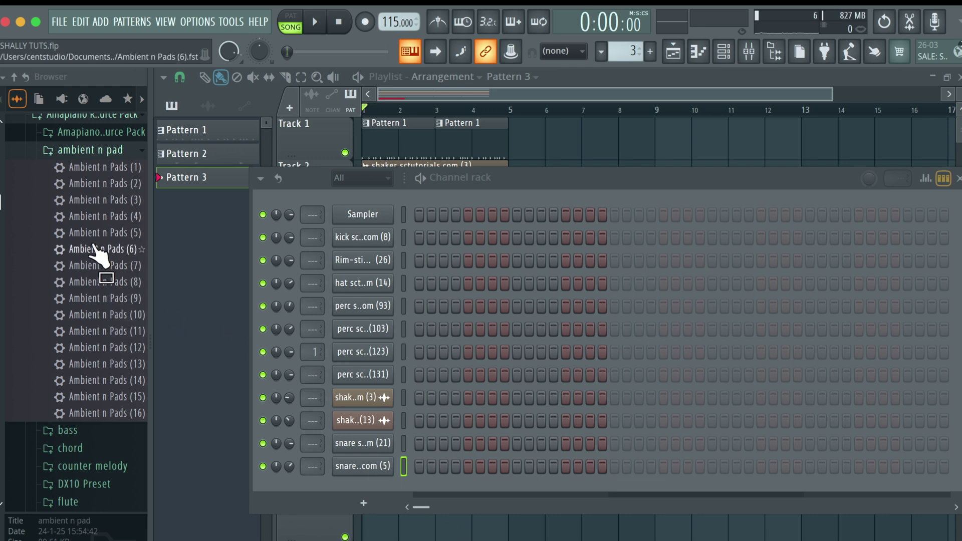
pyautogui.moveTo(97, 253); pyautogui.dragTo(343, 501)
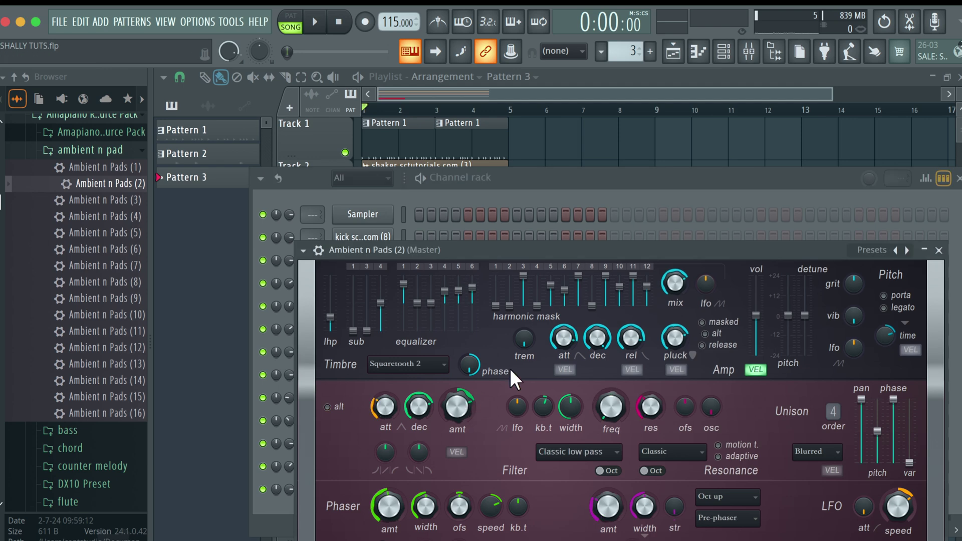
# Draw a two-bar A#4 note from bar 1 in the Ambient n Pads (2) piano roll and play the song.
pyautogui.press('F7')
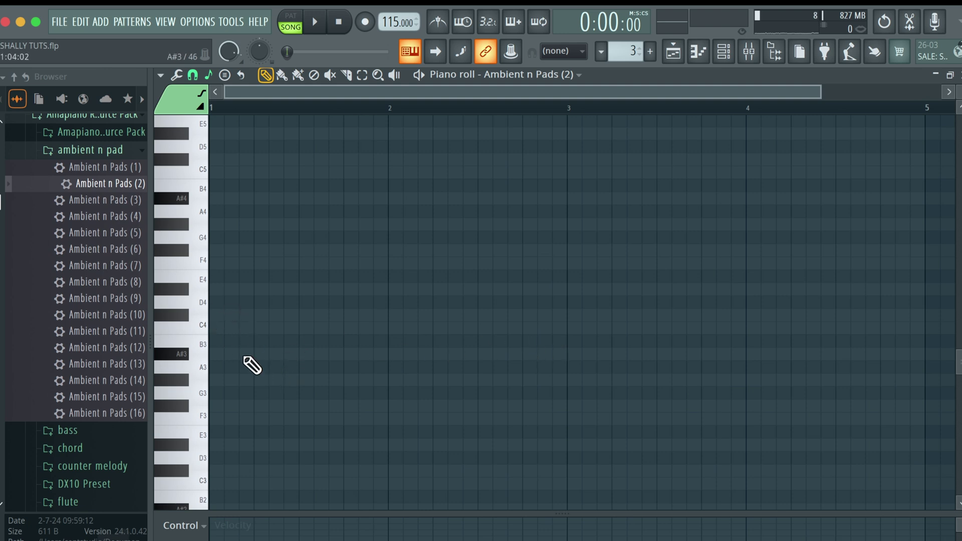
pyautogui.click(224, 197)
pyautogui.moveTo(224, 198); pyautogui.dragTo(567, 199)
pyautogui.press('space')
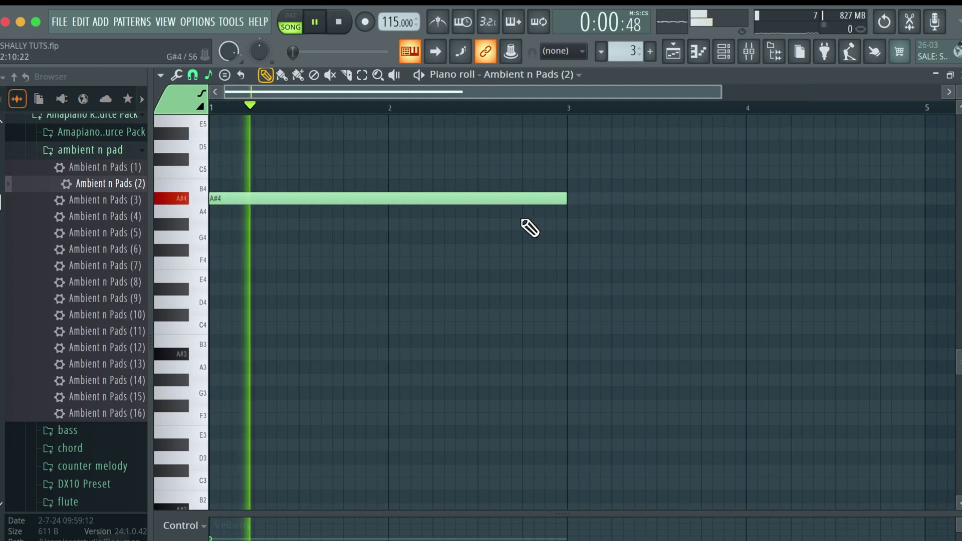
pyautogui.press('space')
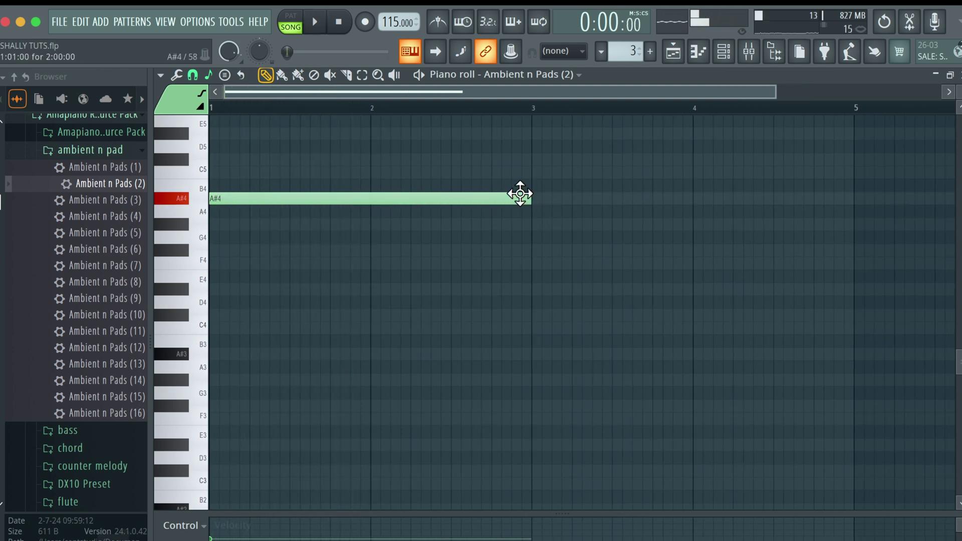
# Shorten the pad's A#4 note to one bar and duplicate it into bar 2.
pyautogui.moveTo(524, 195); pyautogui.dragTo(370, 197)
pyautogui.press('space')
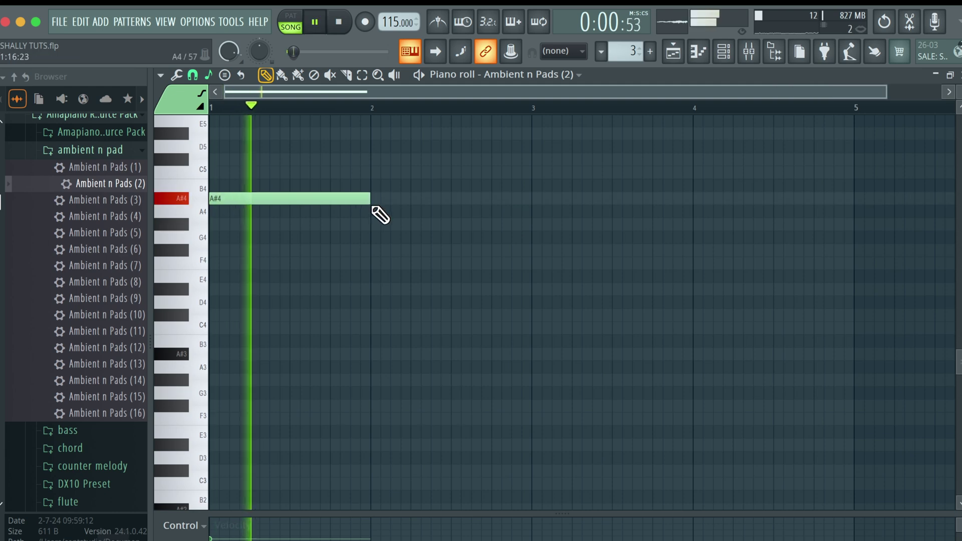
pyautogui.hotkey('ctrl', 'a')
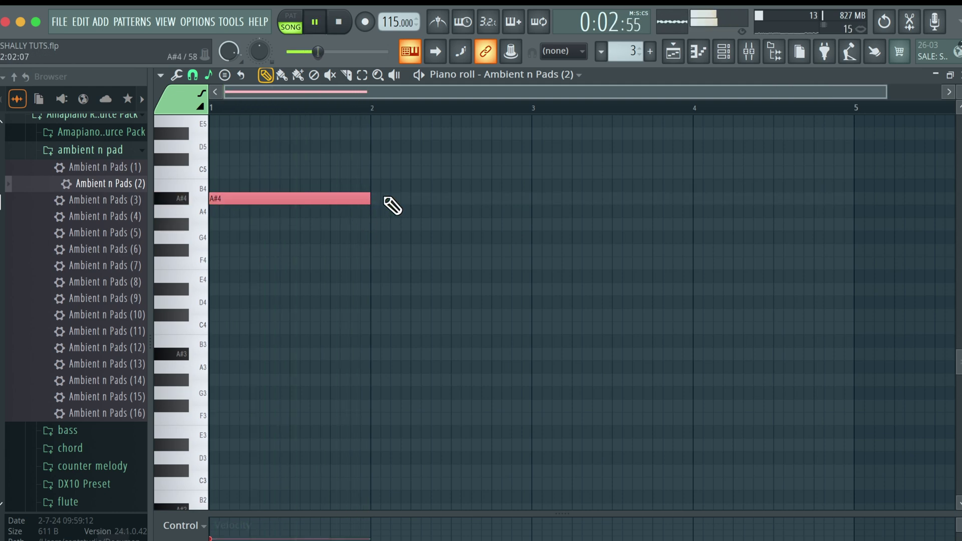
pyautogui.hotkey('ctrl', 'b')
pyautogui.press('space')
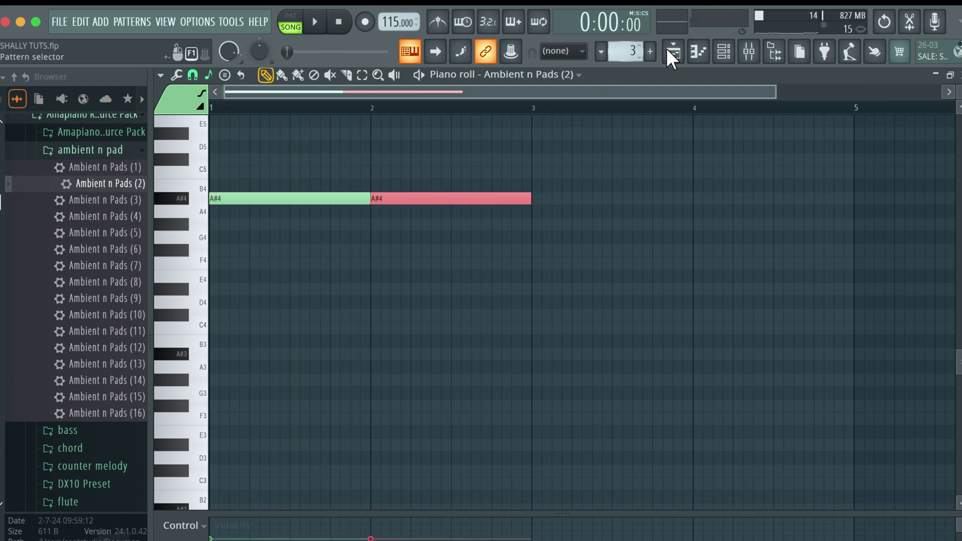
# Lower the Ambient n Pads (2) channel volume to about 30% while the song plays.
pyautogui.click(702, 51)
pyautogui.moveTo(289, 489); pyautogui.dragTo(289, 521)
pyautogui.press('space')
pyautogui.moveTo(289, 489); pyautogui.dragTo(289, 502)
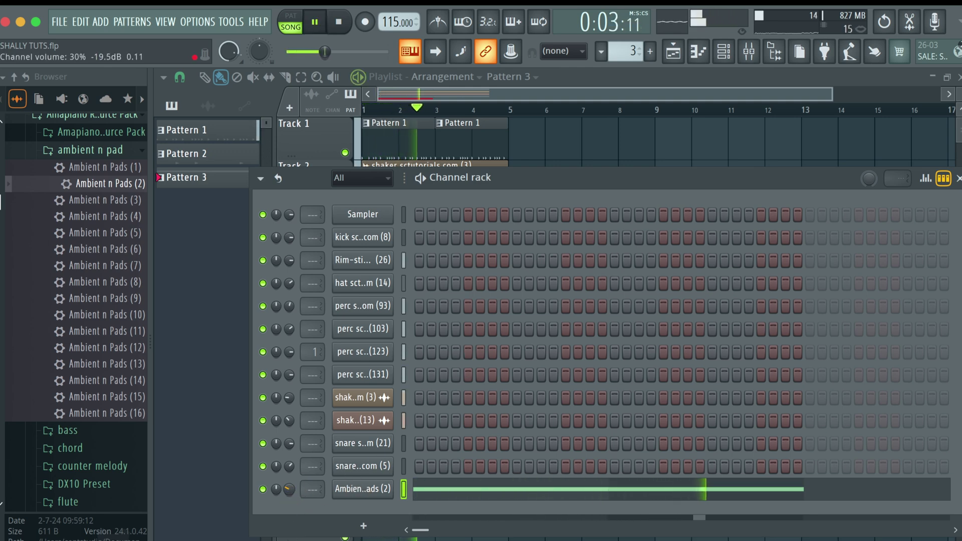
pyautogui.press('space')
# Transpose both Ambient n Pads (2) notes up one octave to A#5 and play the song.
pyautogui.press('F7')
pyautogui.hotkey('ctrl', 'Up')
pyautogui.scroll(2, 304, 315)
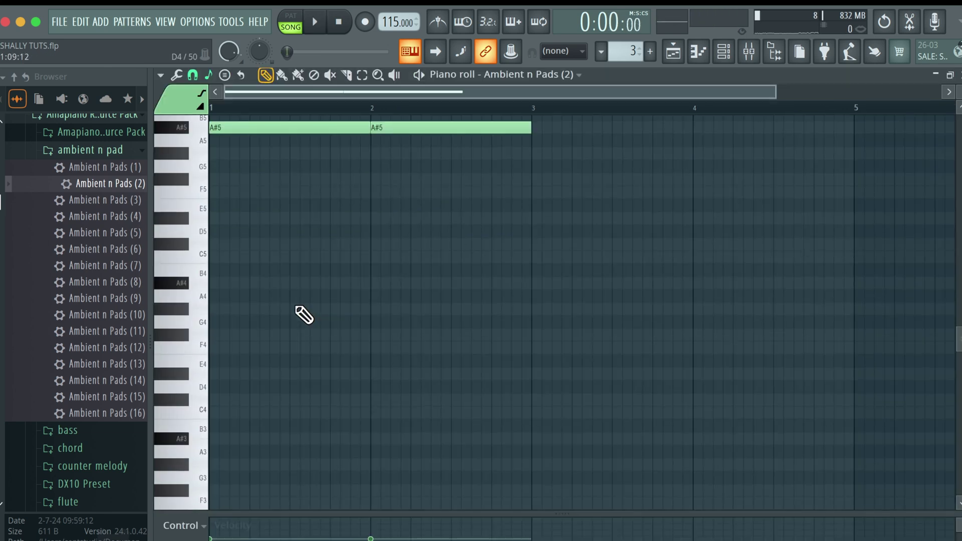
pyautogui.press('space')
pyautogui.scroll(1, 295, 305)
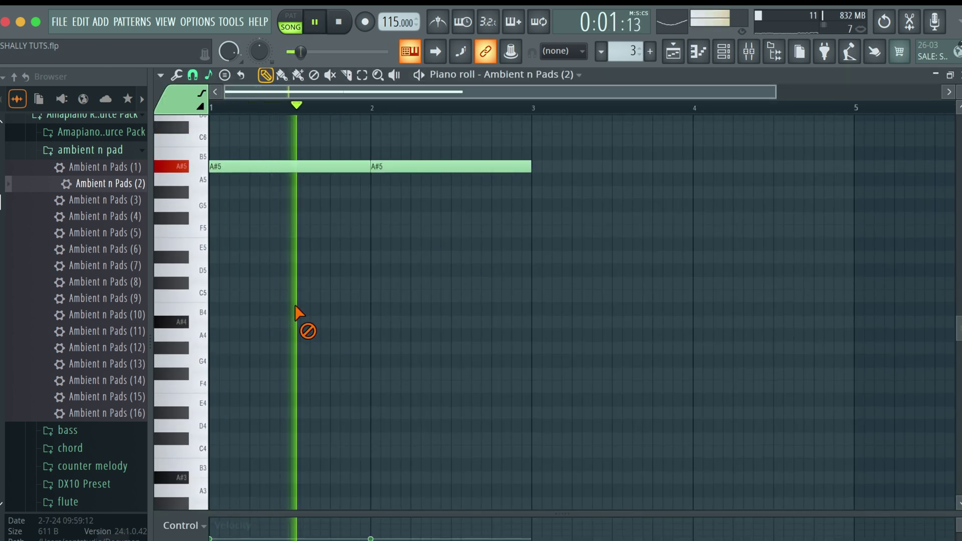
# Duplicate the two one-bar A#5 notes into bars 3 and 4, and check Pattern 3 in the playlist.
pyautogui.scroll(-1, 591, 188)
pyautogui.scroll(-2, 591, 188)
pyautogui.moveTo(463, 156); pyautogui.dragTo(278, 195)
pyautogui.hotkey('ctrl', 'b')
pyautogui.hotkey('ctrl', 'd')
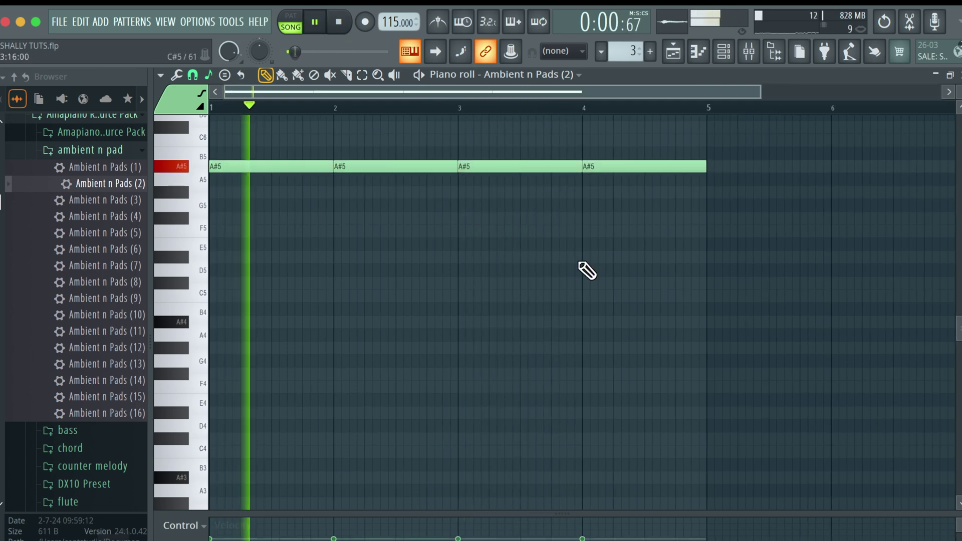
pyautogui.click(674, 59)
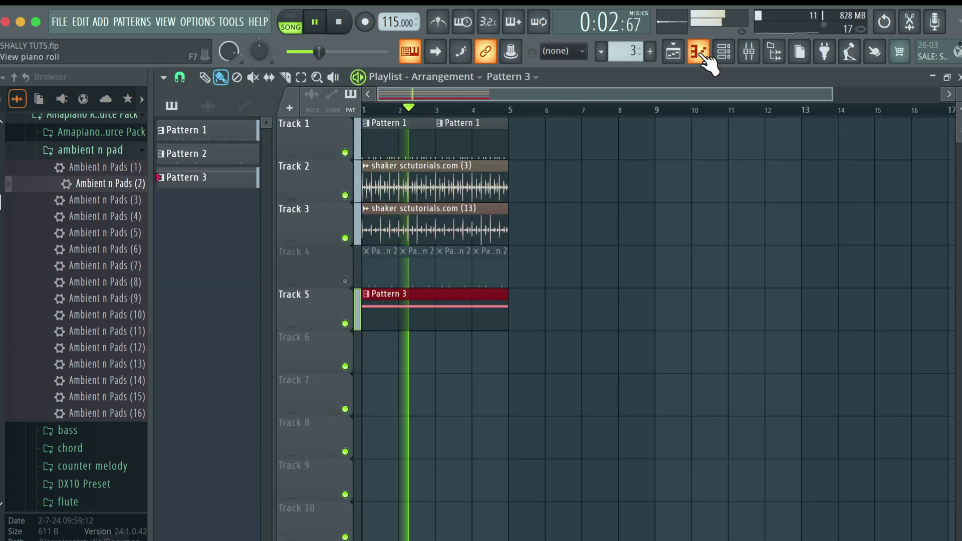
# Stop playback and load the Ambient n Pads (7) preset as a new channel in the channel rack.
pyautogui.click(723, 54)
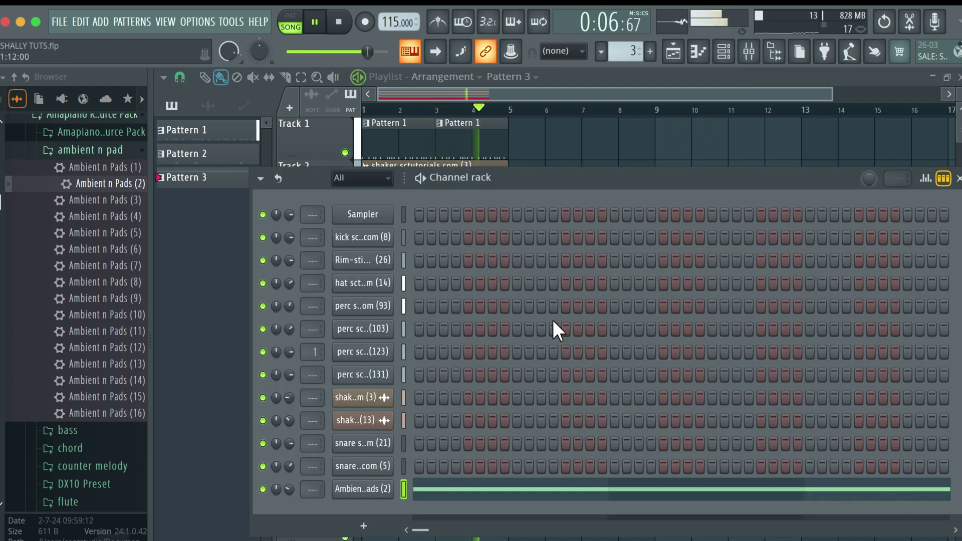
pyautogui.press('space')
pyautogui.click(108, 266)
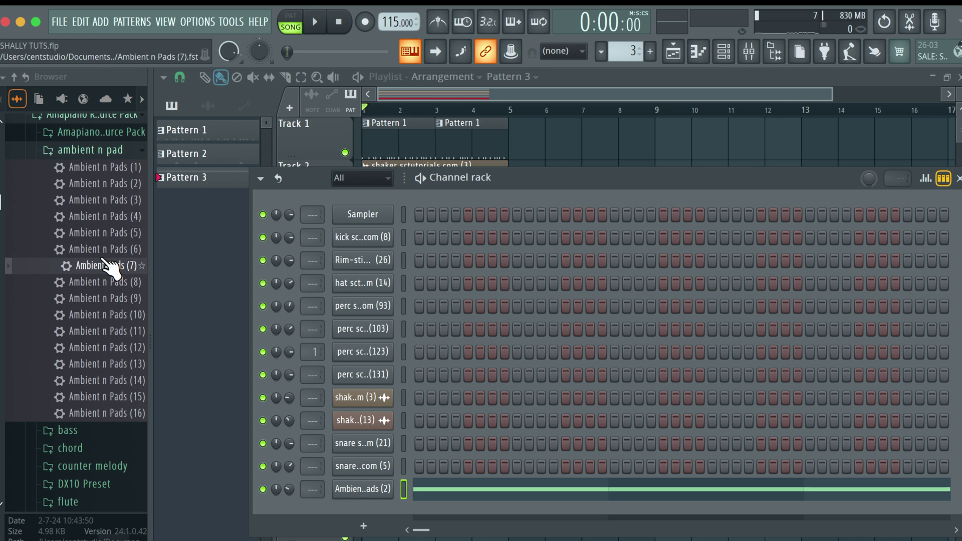
pyautogui.moveTo(104, 270); pyautogui.dragTo(381, 509)
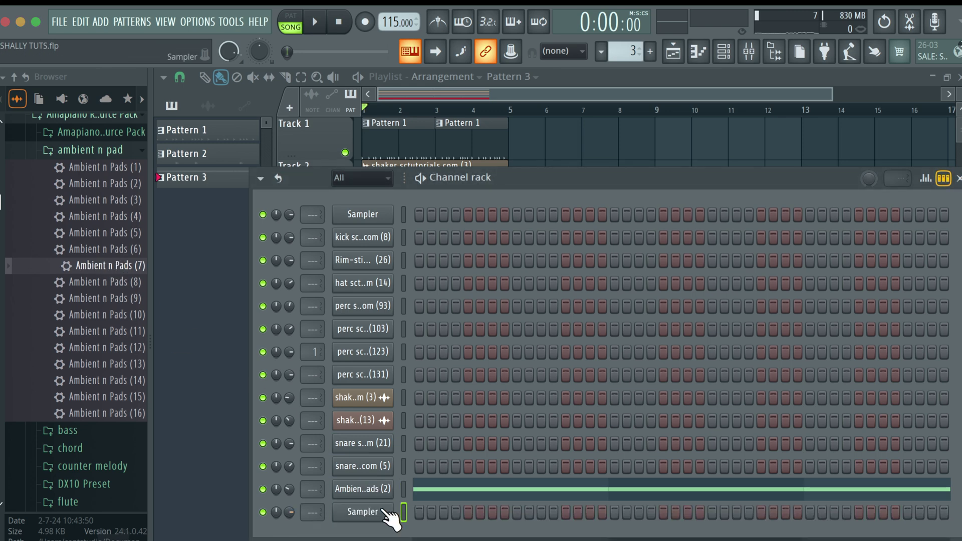
pyautogui.click(360, 509)
# Draw A#4 notes one and a quarter bars long at bars 1 and 3 in the Ambient n Pads (7) piano roll.
pyautogui.press('F7')
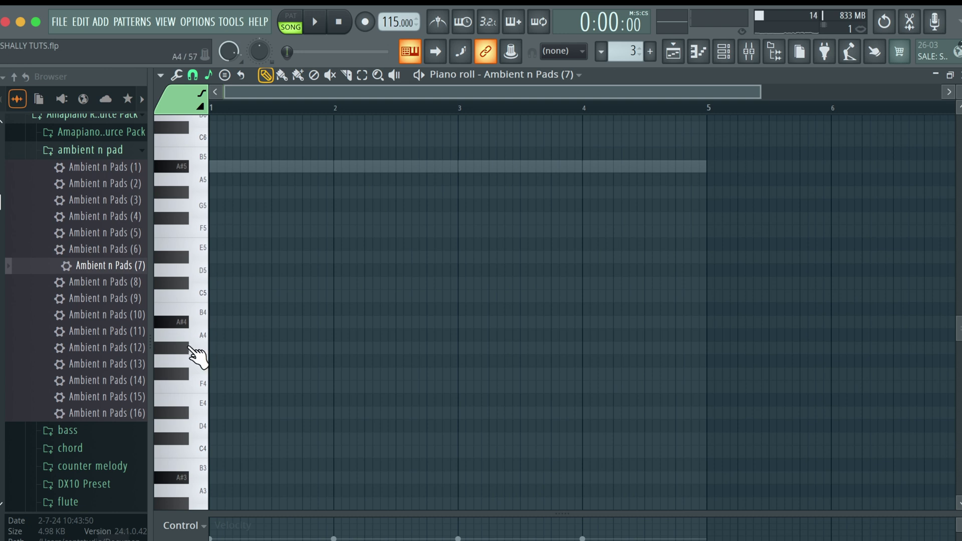
pyautogui.click(213, 323)
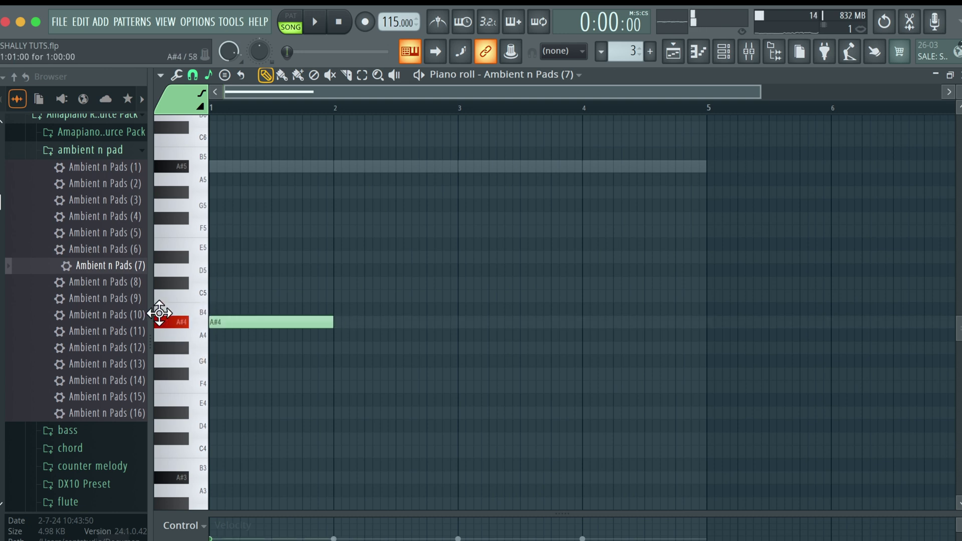
pyautogui.moveTo(333, 322); pyautogui.dragTo(364, 322)
pyautogui.press('space')
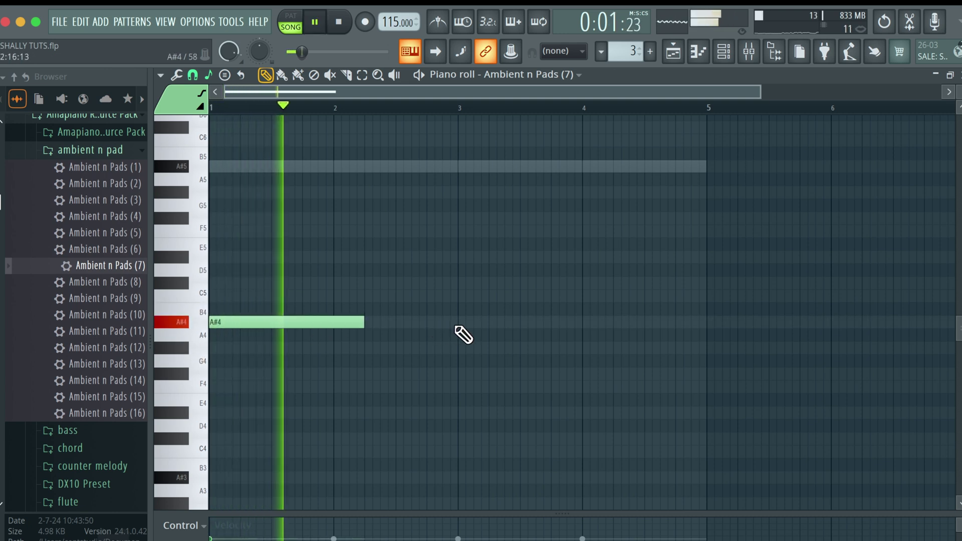
pyautogui.click(454, 323)
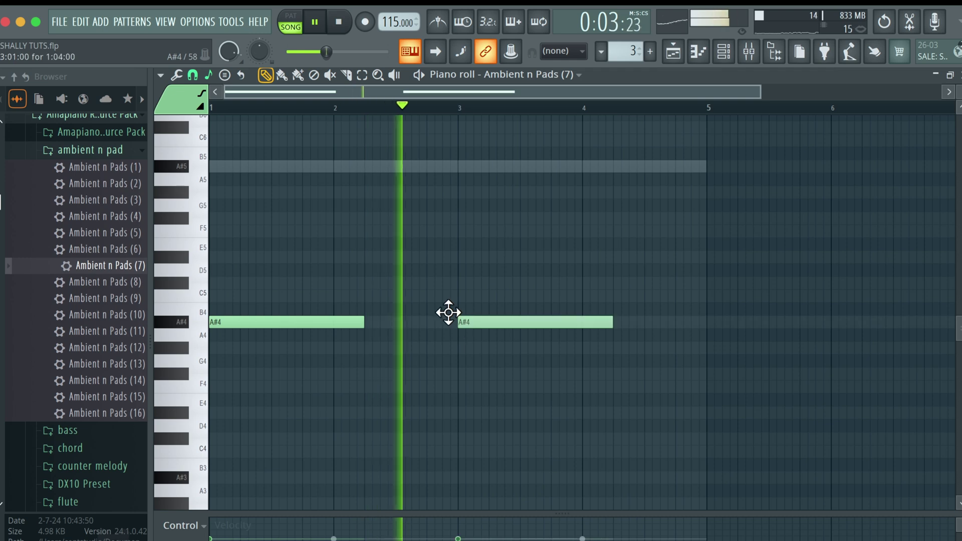
# Lower the Ambient n Pads (7) channel volume to about 33% while listening to the song.
pyautogui.click(724, 58)
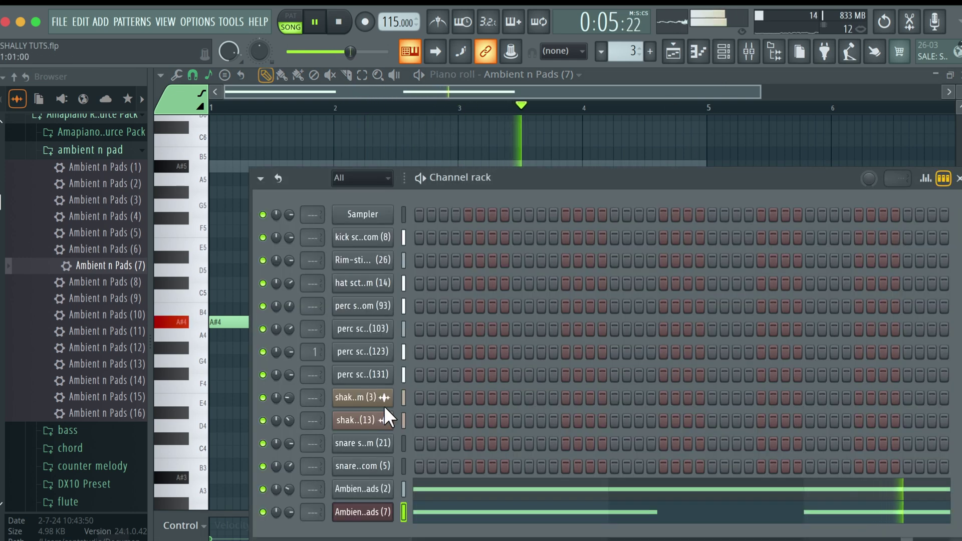
pyautogui.press('space')
pyautogui.moveTo(289, 512); pyautogui.dragTo(293, 519)
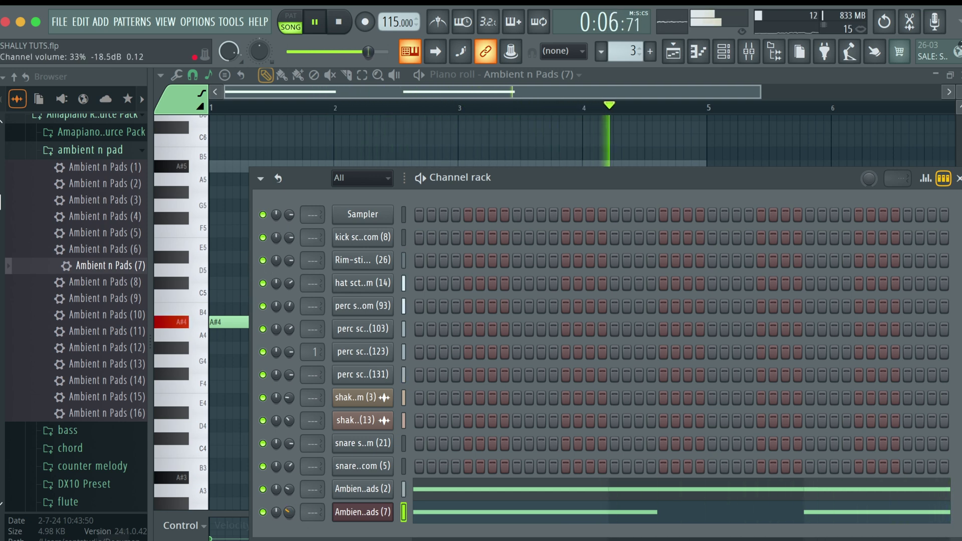
pyautogui.press('space')
# Load the Ambient n Pads (13) preset as a new channel in the channel rack.
pyautogui.press('F5')
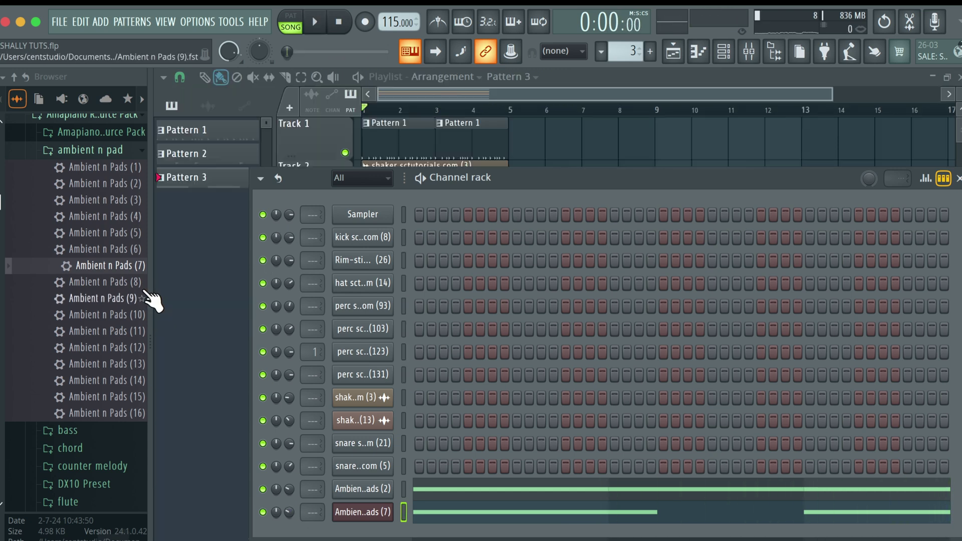
pyautogui.click(101, 365)
pyautogui.moveTo(438, 446); pyautogui.dragTo(438, 446)
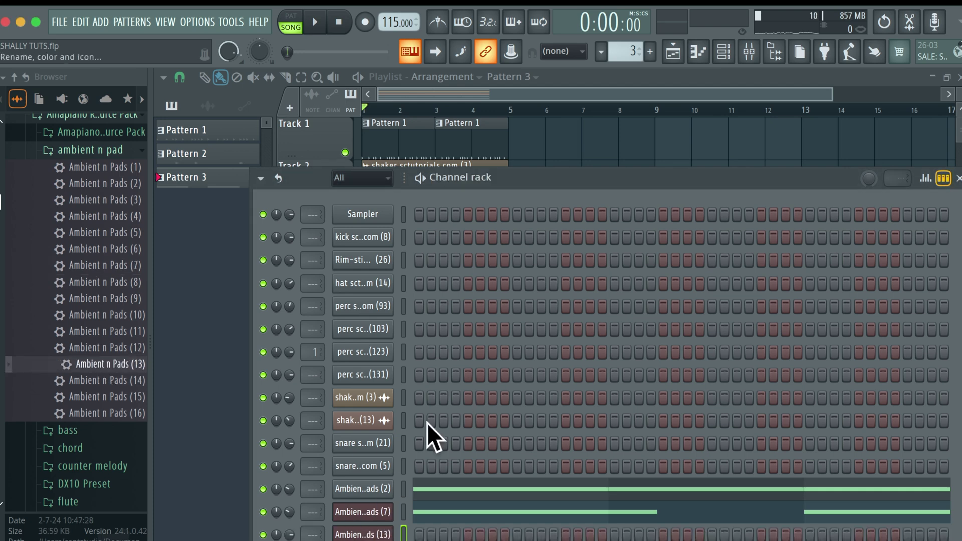
# Draw two-step notes for Ambient n Pads (13): A#5 at the start of bars 1 and 2, and A#4 halfway through bar 1.
pyautogui.press('F7')
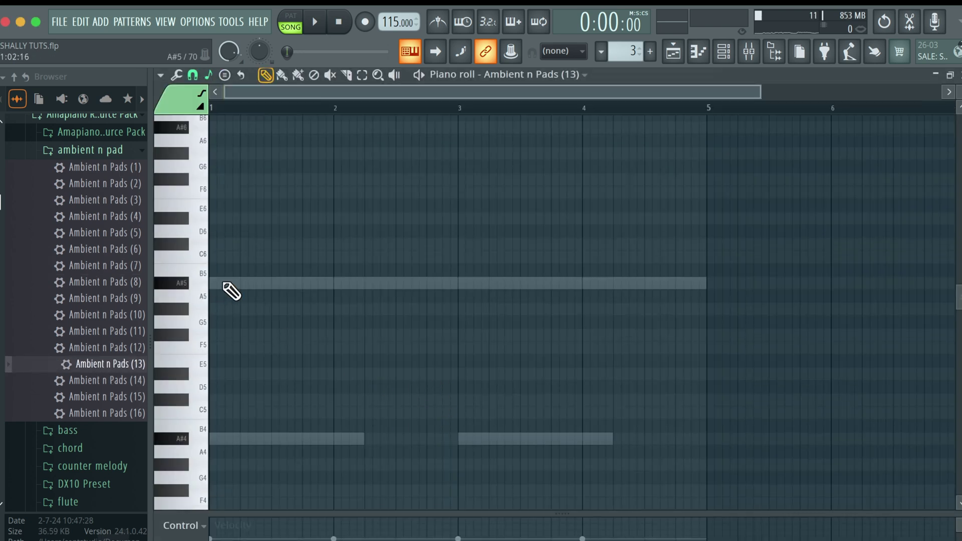
pyautogui.click(224, 285)
pyautogui.moveTo(358, 281); pyautogui.dragTo(216, 282)
pyautogui.press('space')
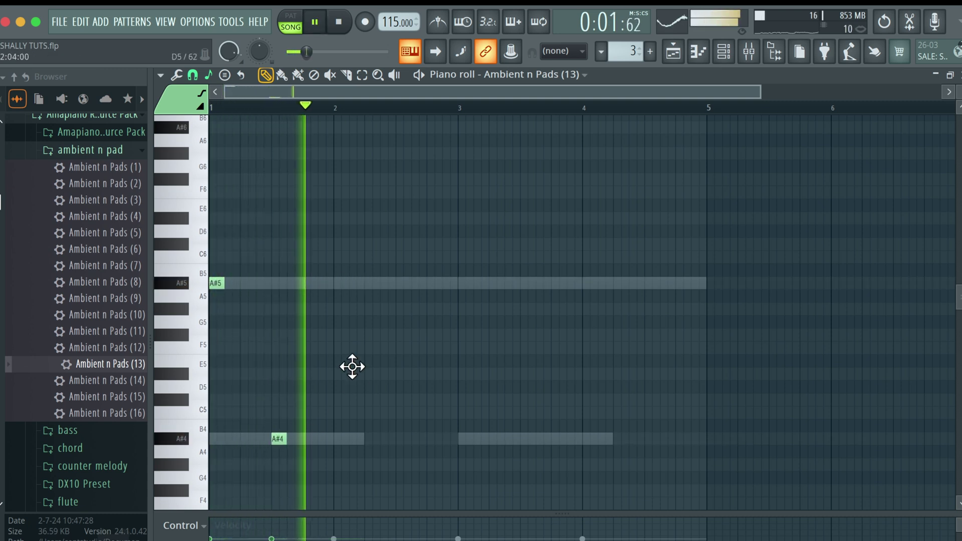
pyautogui.click(339, 282)
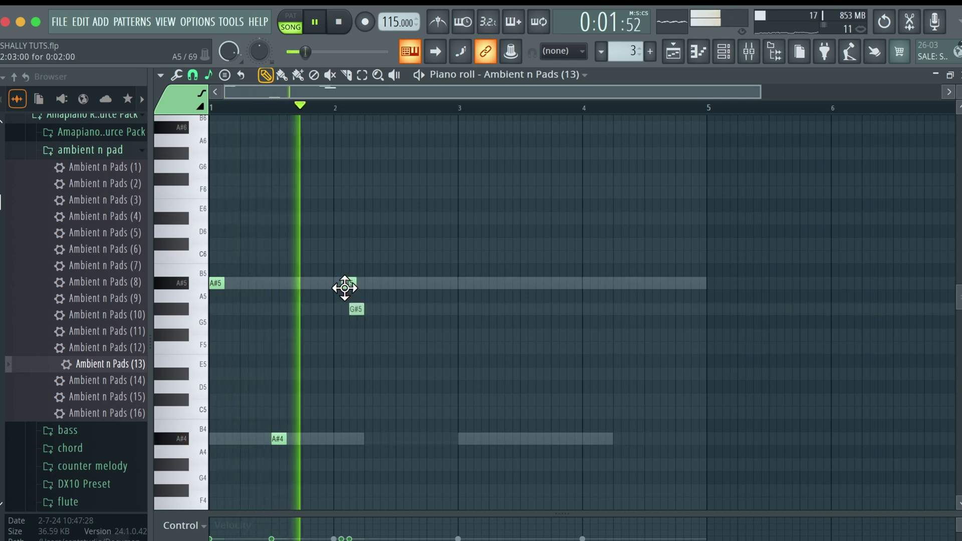
pyautogui.press('space')
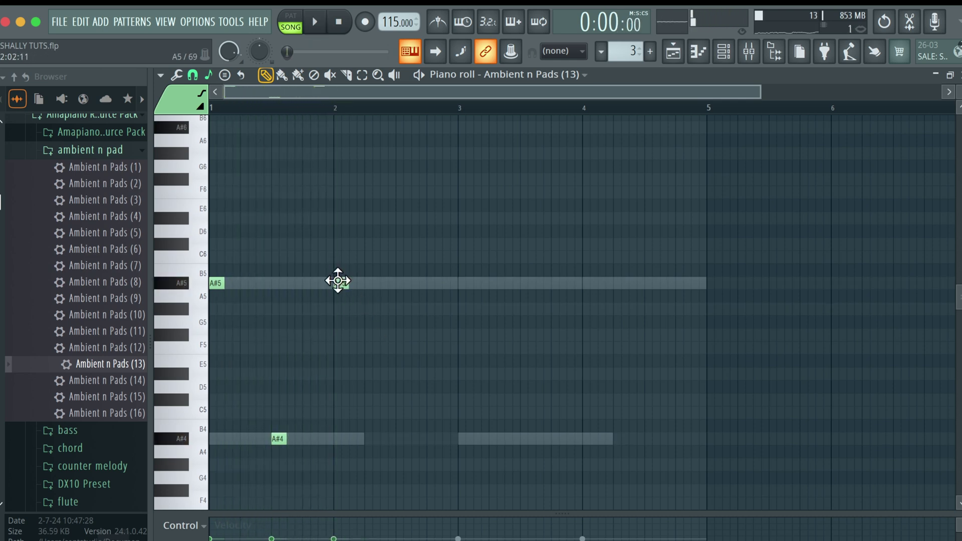
pyautogui.press('space')
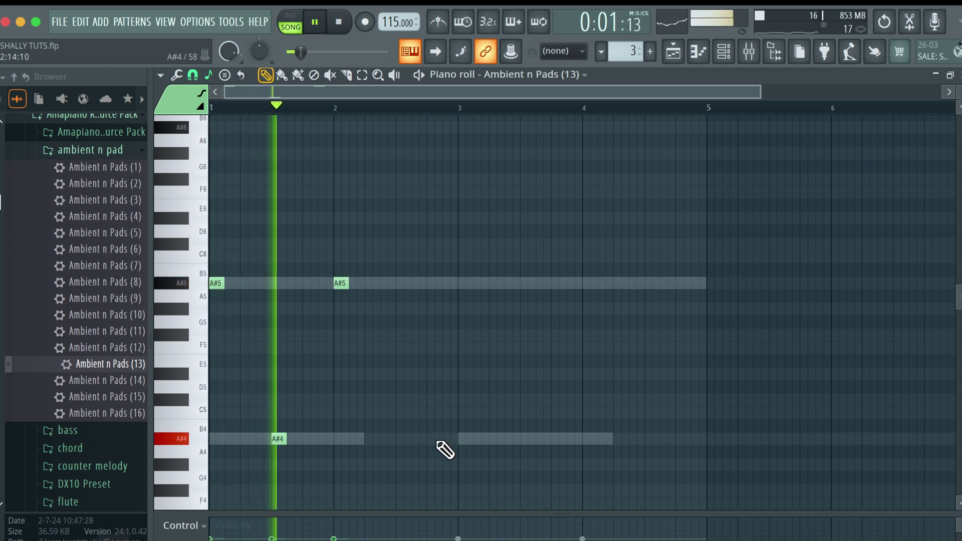
# Continue the two-step pattern with A#4 halfway through bars 2, 3 and 4, and A#5 at the start of bars 3 and 4.
pyautogui.click(389, 438)
pyautogui.press('space')
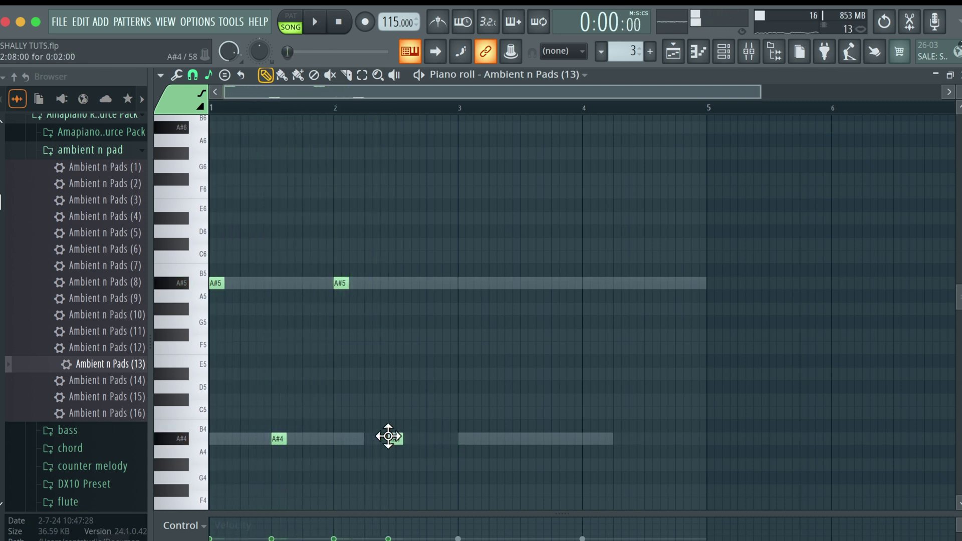
pyautogui.press('space')
pyautogui.click(465, 286)
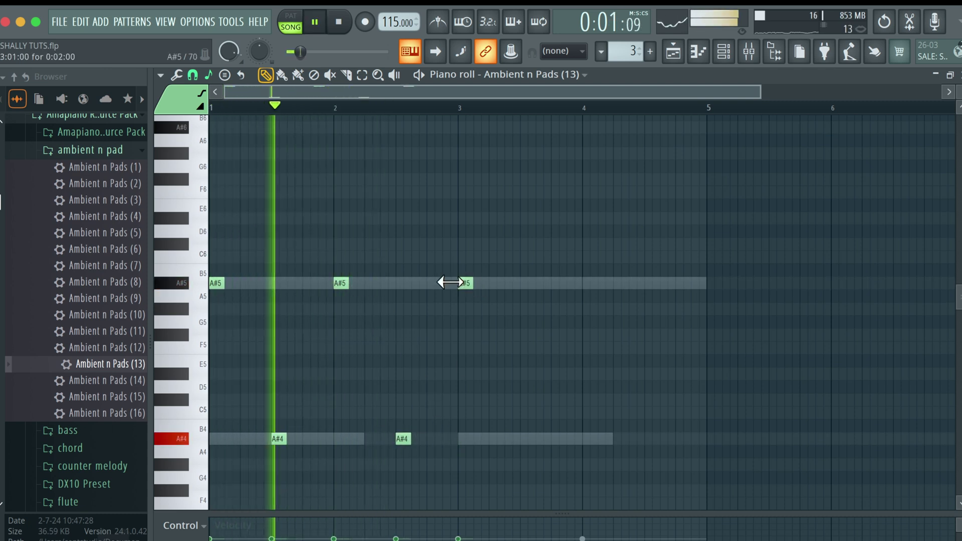
pyautogui.click(521, 440)
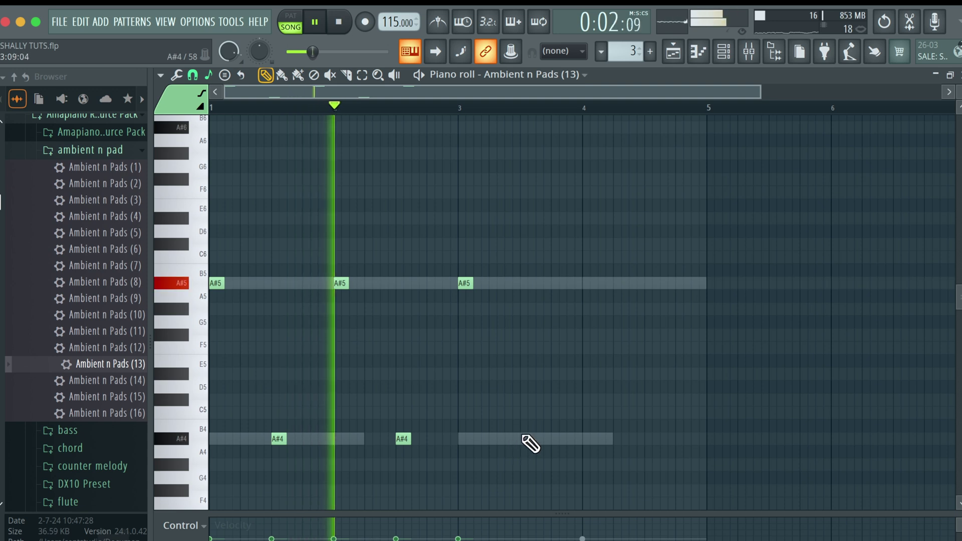
pyautogui.click(587, 285)
pyautogui.click(651, 440)
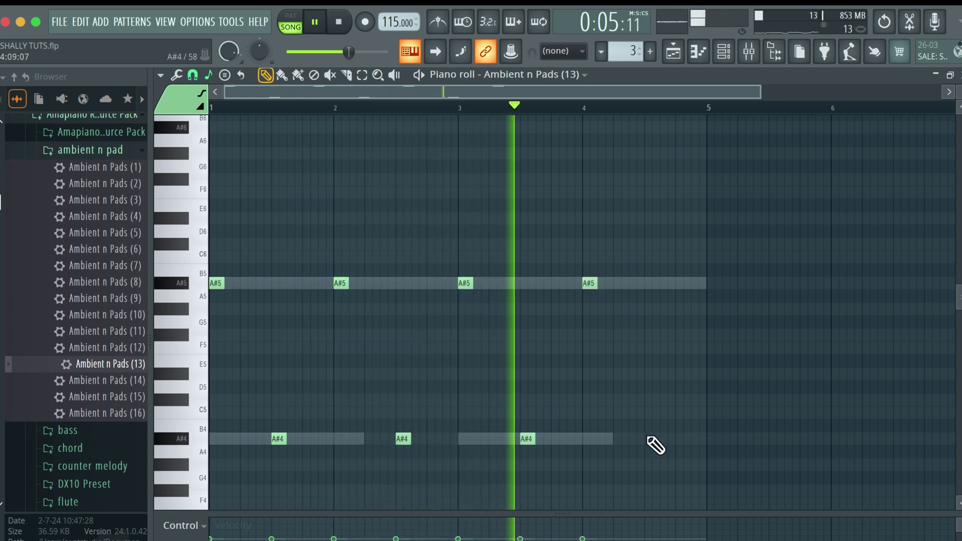
# Load the lead (1) preset from the resource pack's lead folder as a new channel and close its plugin window.
pyautogui.click(439, 56)
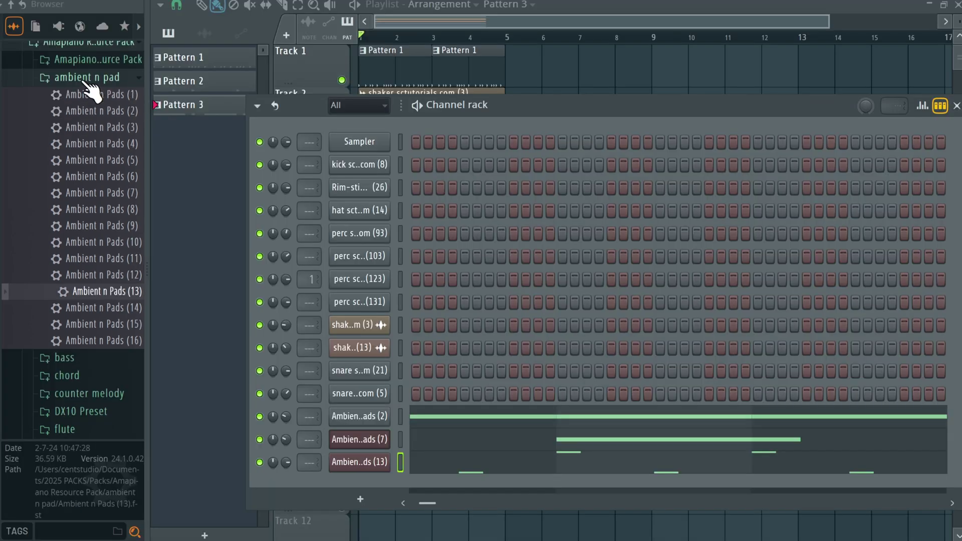
pyautogui.click(50, 151)
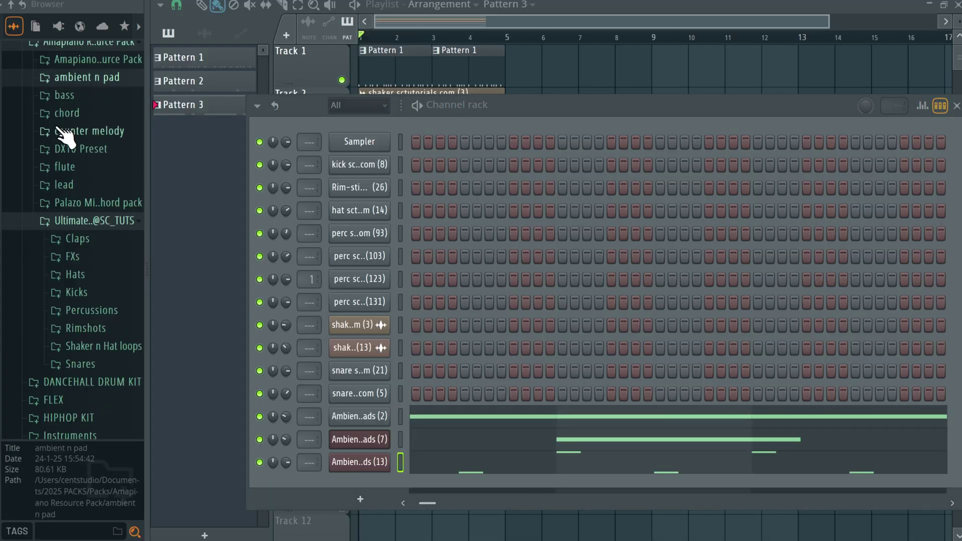
pyautogui.click(84, 185)
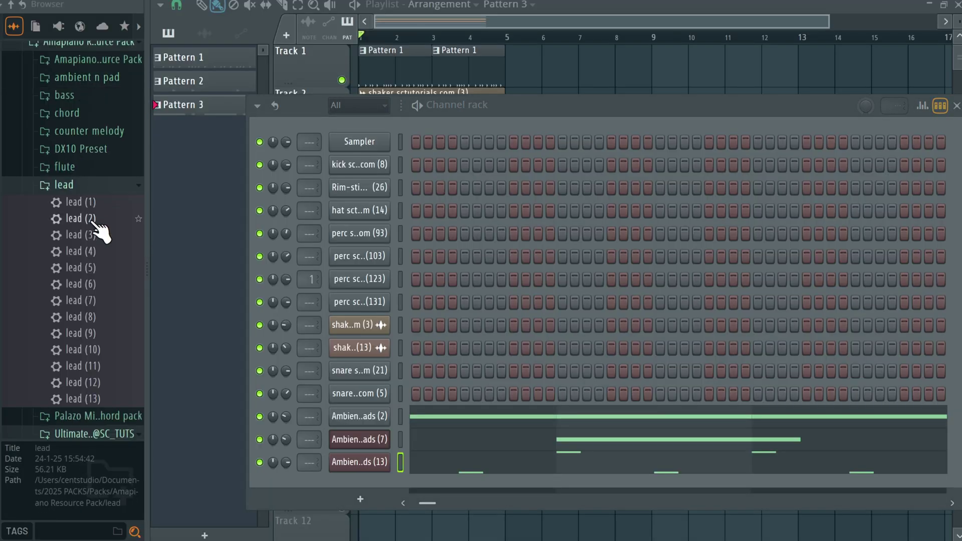
pyautogui.click(89, 207)
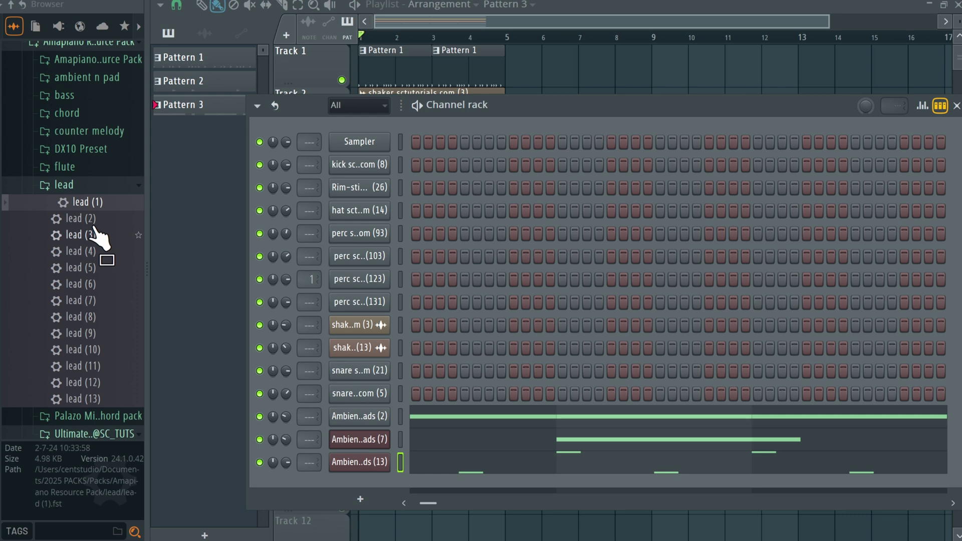
pyautogui.moveTo(363, 498); pyautogui.dragTo(362, 499)
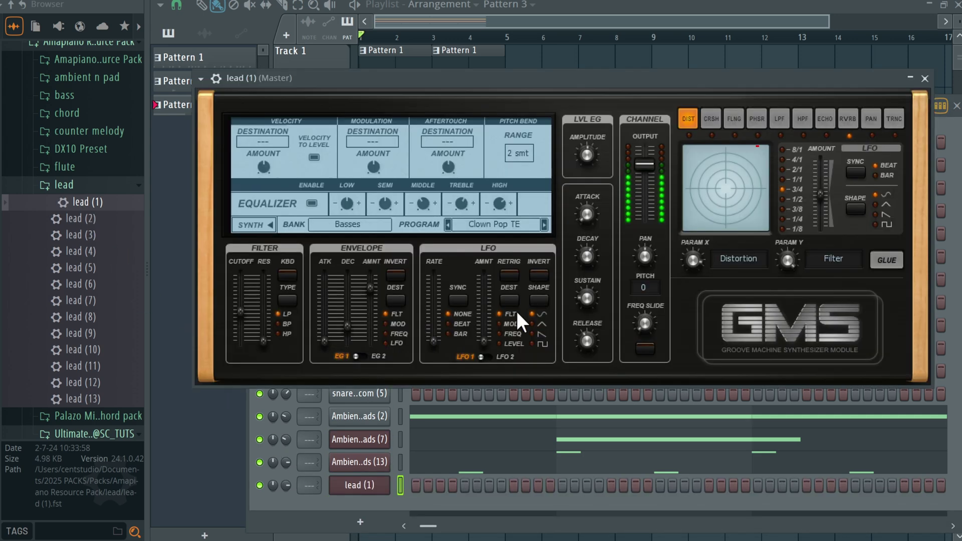
pyautogui.click(925, 78)
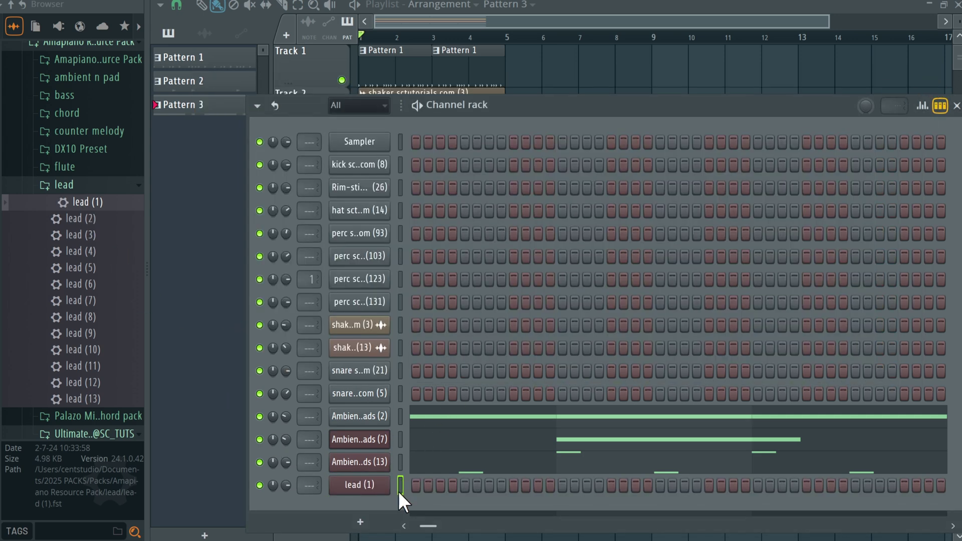
# Draw consecutive two-step C#5, C5 and A#4 notes from the third step of bar 1 in the lead (1) piano roll.
pyautogui.press('F7')
pyautogui.press('space')
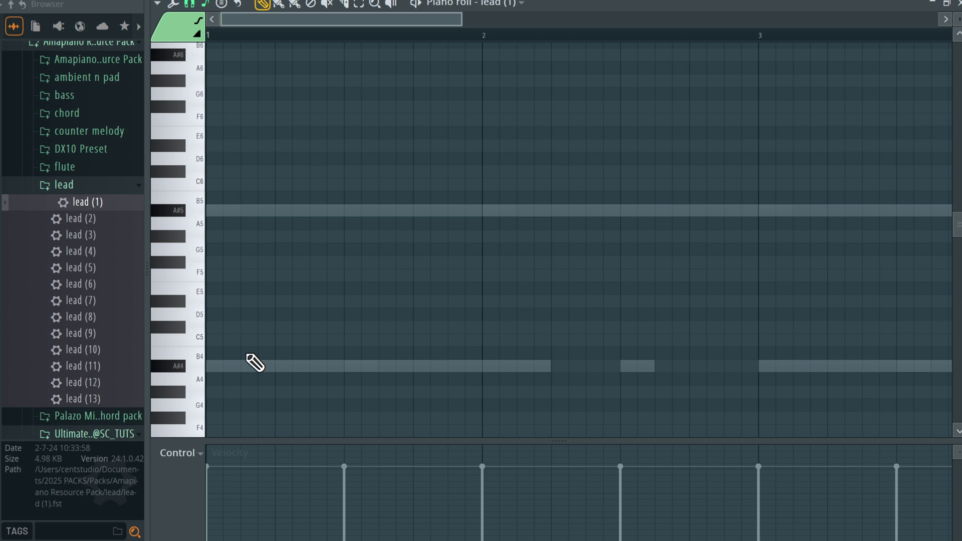
pyautogui.click(239, 330)
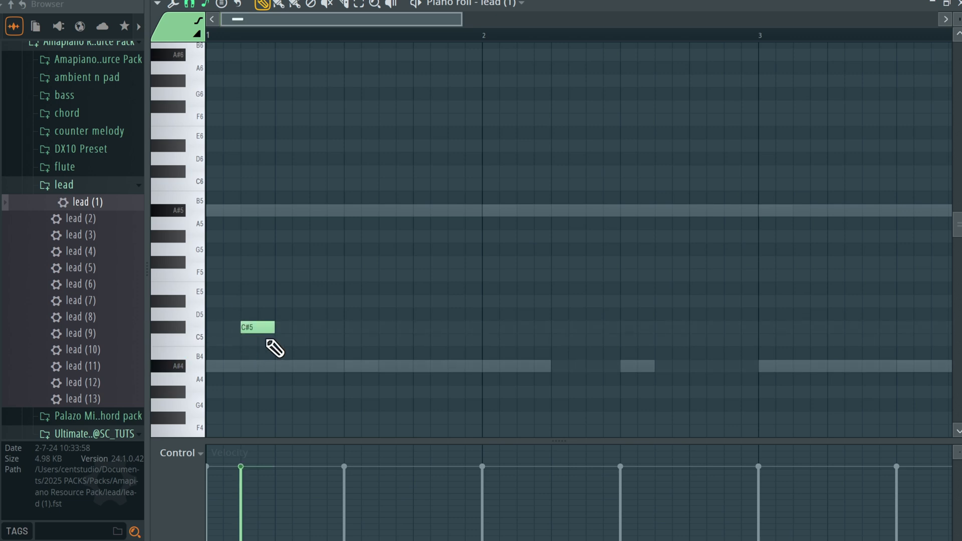
pyautogui.click(277, 340)
pyautogui.click(316, 365)
pyautogui.press('space')
# Duplicate the three-note C#5, C5, A#4 lead phrase into bar 2 and play the song.
pyautogui.scroll(-2, 361, 374)
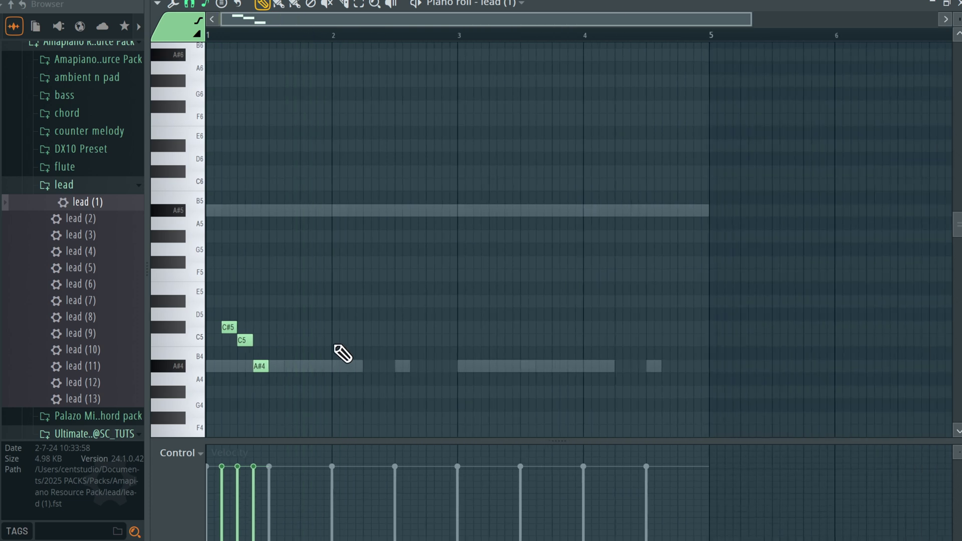
pyautogui.moveTo(310, 284); pyautogui.dragTo(231, 404)
pyautogui.moveTo(223, 315); pyautogui.dragTo(346, 320)
pyautogui.press('space')
pyautogui.press('space')
pyautogui.press('space')
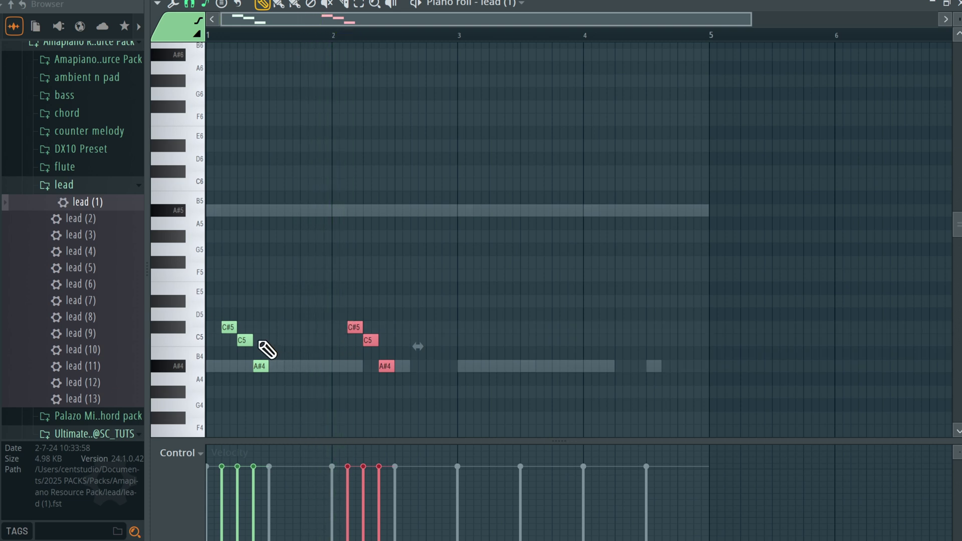
# Delete the A#4 note from bar 1 of the lead (1) melody and duplicate the two-bar phrase into bars 3 and 4.
pyautogui.press('space')
pyautogui.rightClick(261, 366)
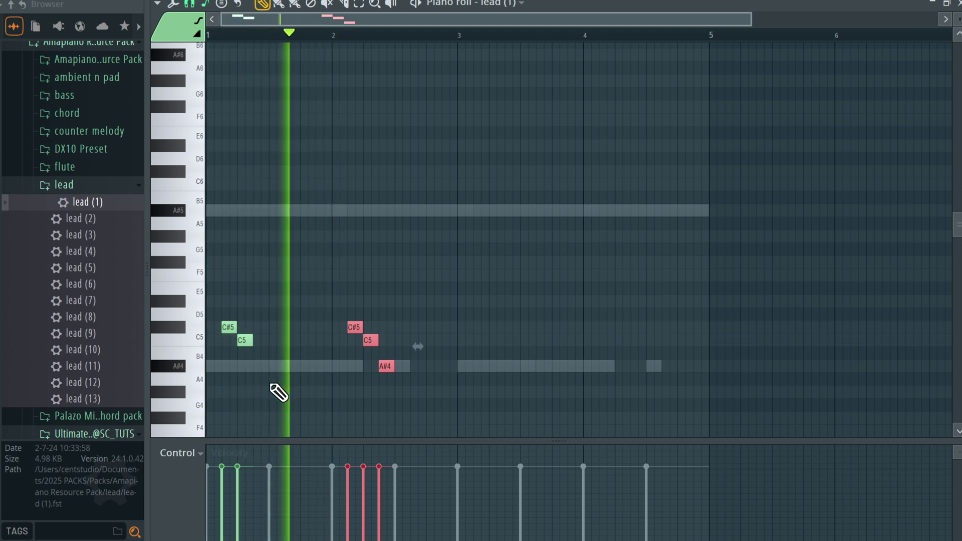
pyautogui.moveTo(486, 244); pyautogui.dragTo(479, 341)
pyautogui.press('space')
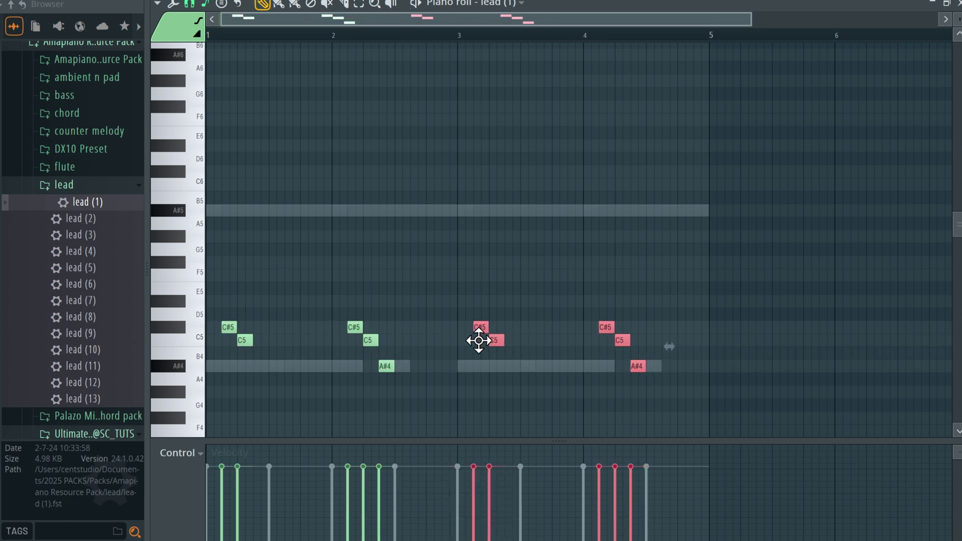
# Deselect the lead notes and lower the lead (1) channel's volume while the song plays.
pyautogui.press('space')
pyautogui.click(522, 221)
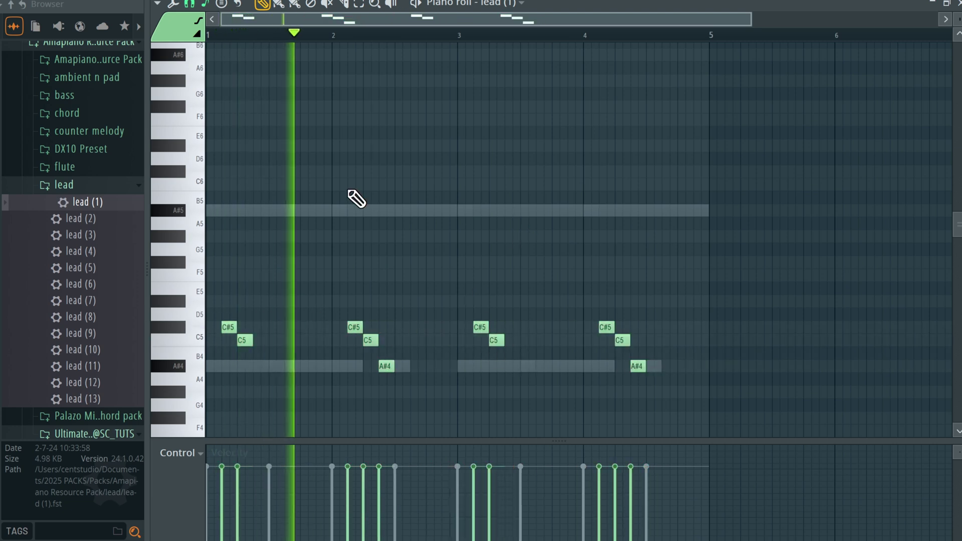
pyautogui.press('F6')
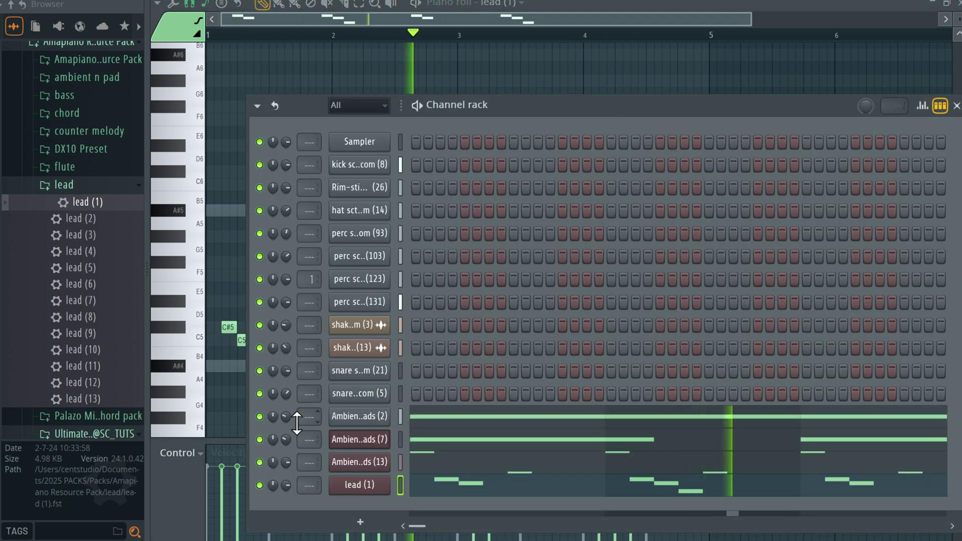
pyautogui.moveTo(284, 482); pyautogui.dragTo(284, 497)
# Load the counter melody (13) preset from the counter melody folder as a new channel and close its plugin window.
pyautogui.click(61, 152)
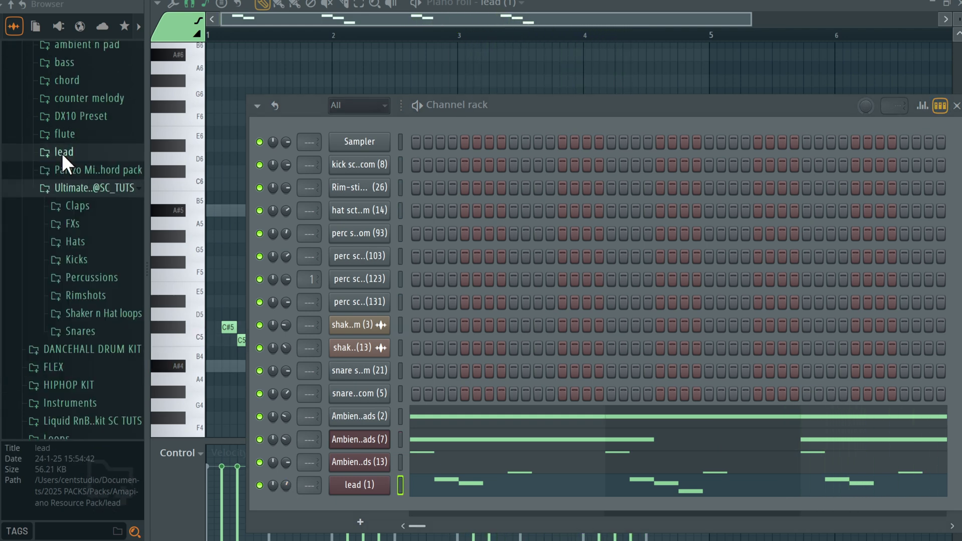
pyautogui.click(70, 98)
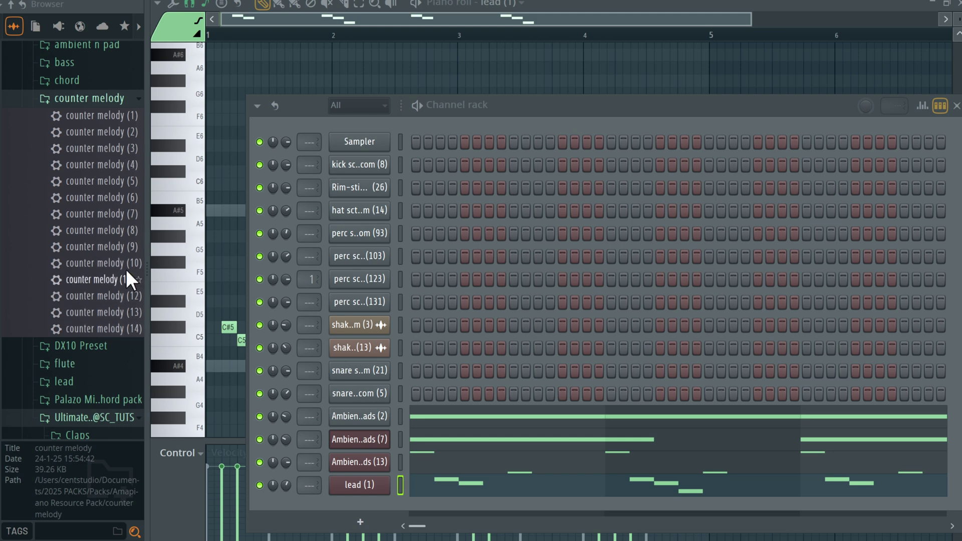
pyautogui.doubleClick(109, 308)
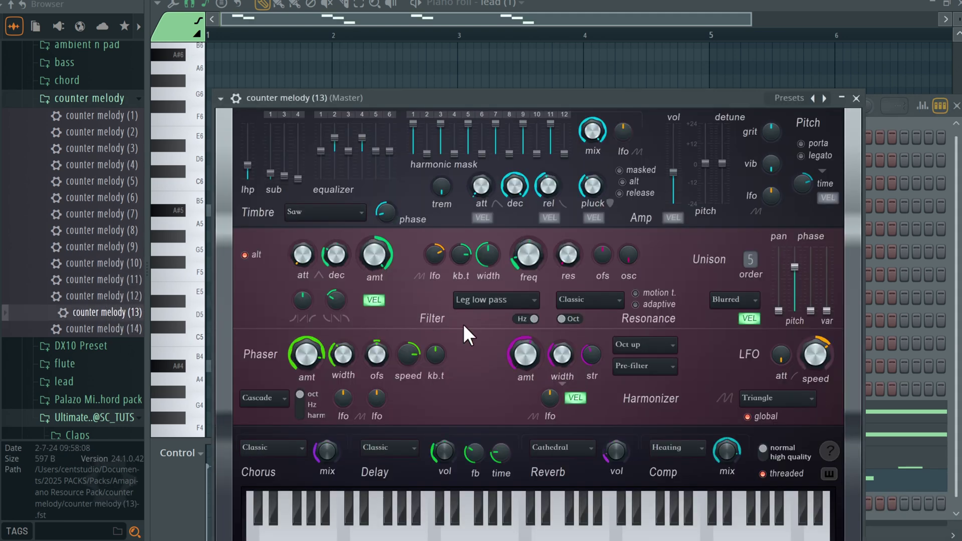
pyautogui.click(856, 99)
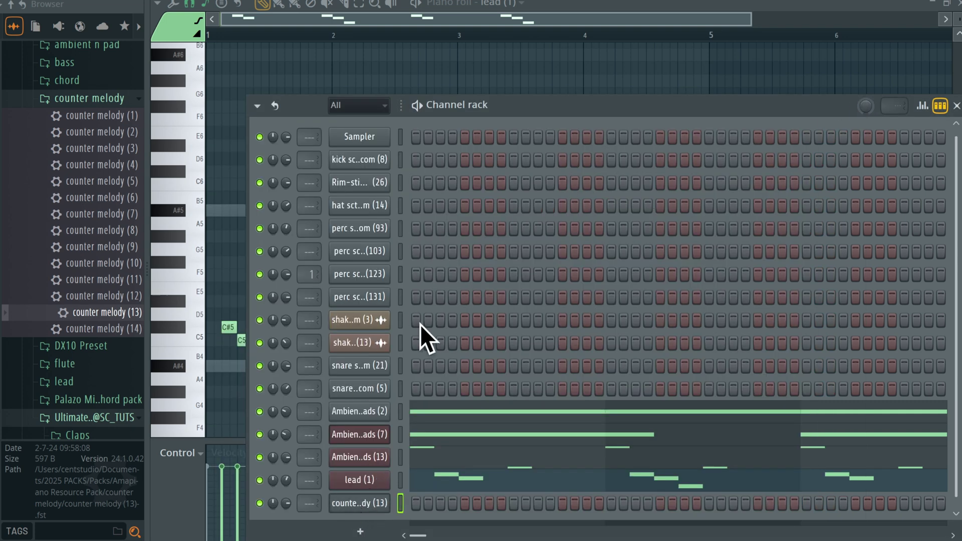
# Draw a 12-step A#4 note from the start of bar 1 in the counter melody (13) piano roll and play it.
pyautogui.press('F7')
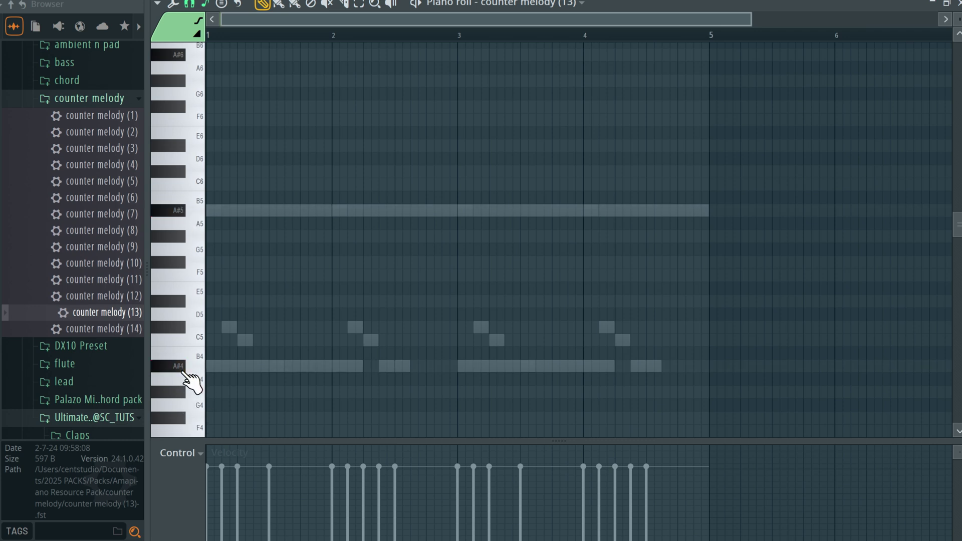
pyautogui.moveTo(219, 366); pyautogui.dragTo(296, 373)
pyautogui.press('space')
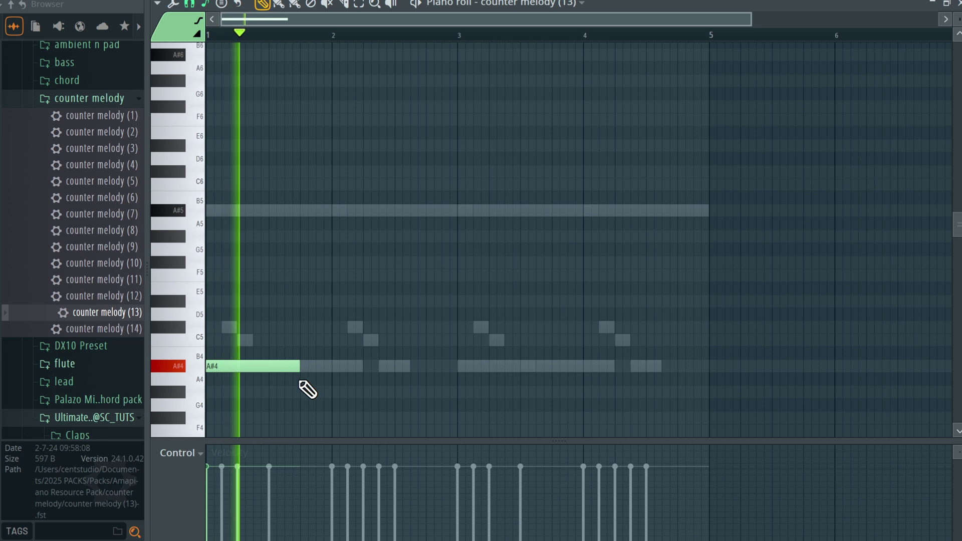
# Fill the last four steps of bar 1 with four one-step G#4 notes and play the result.
pyautogui.scroll(-3, 307, 383)
pyautogui.click(299, 312)
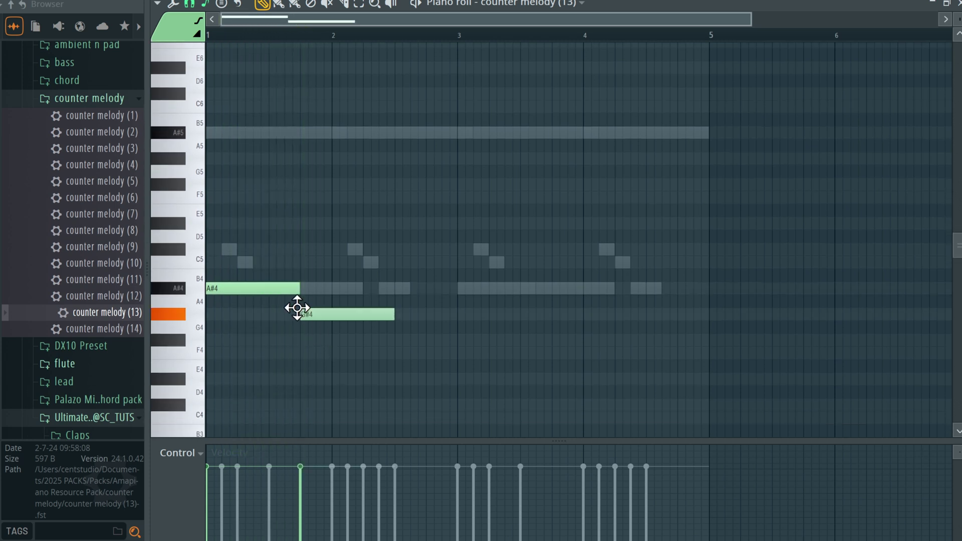
pyautogui.moveTo(385, 315); pyautogui.dragTo(310, 313)
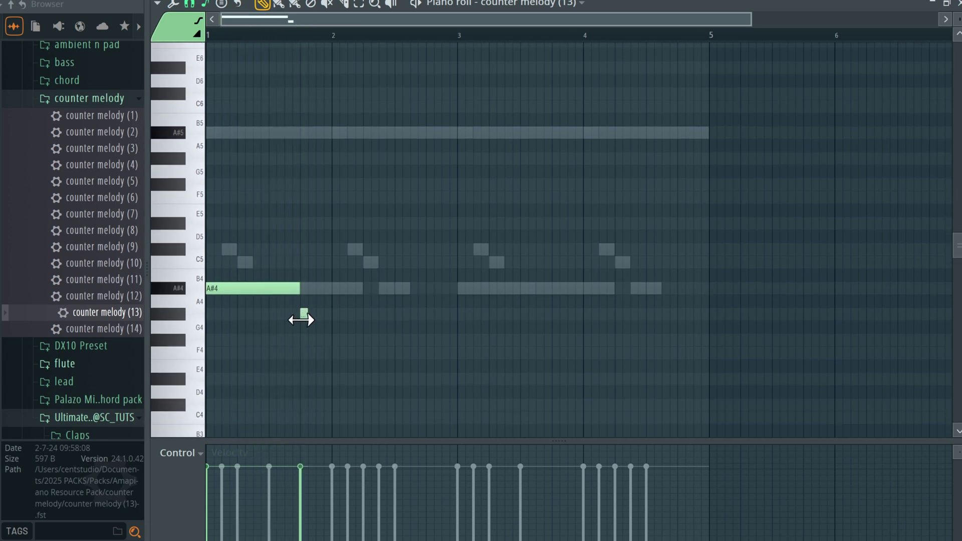
pyautogui.hotkey('ctrl', 'b')
pyautogui.hotkey('ctrl', 'b')
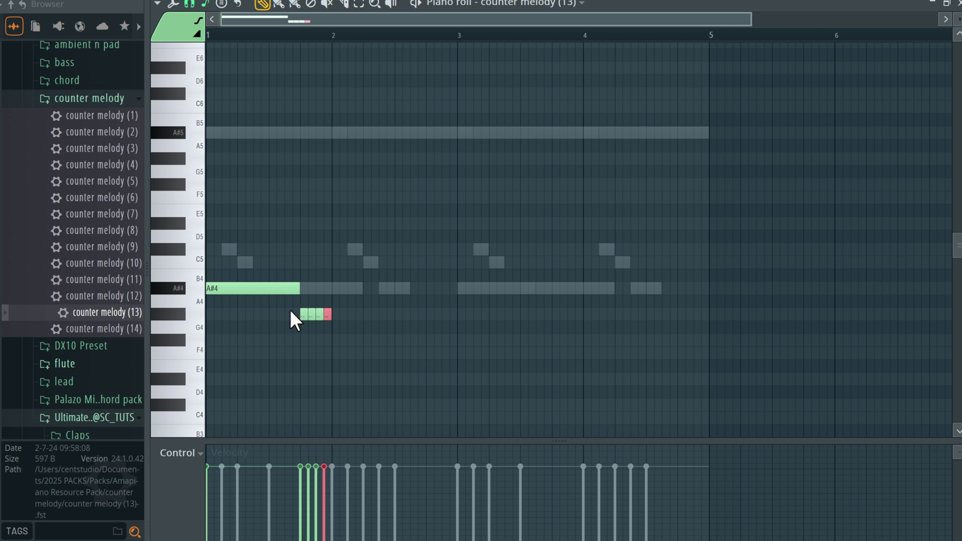
pyautogui.press('space')
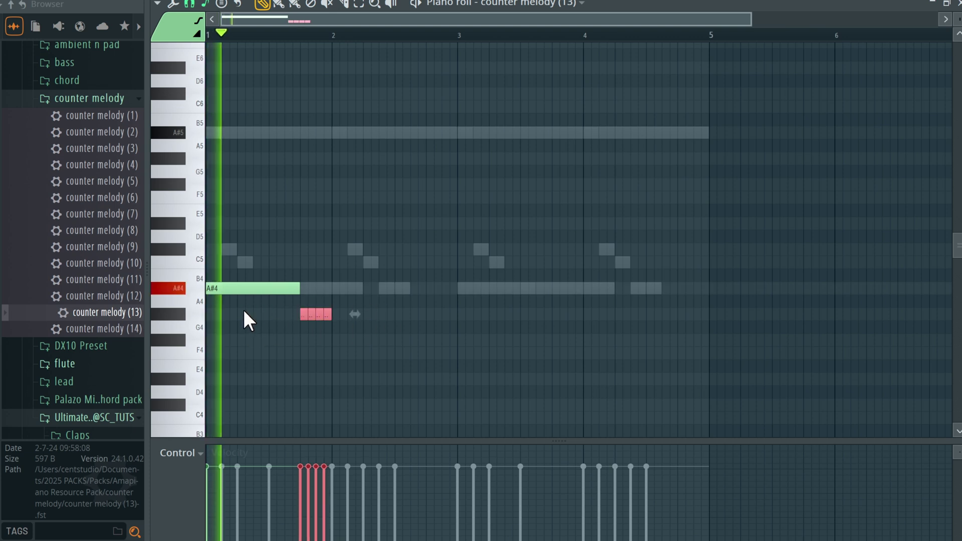
pyautogui.press('space')
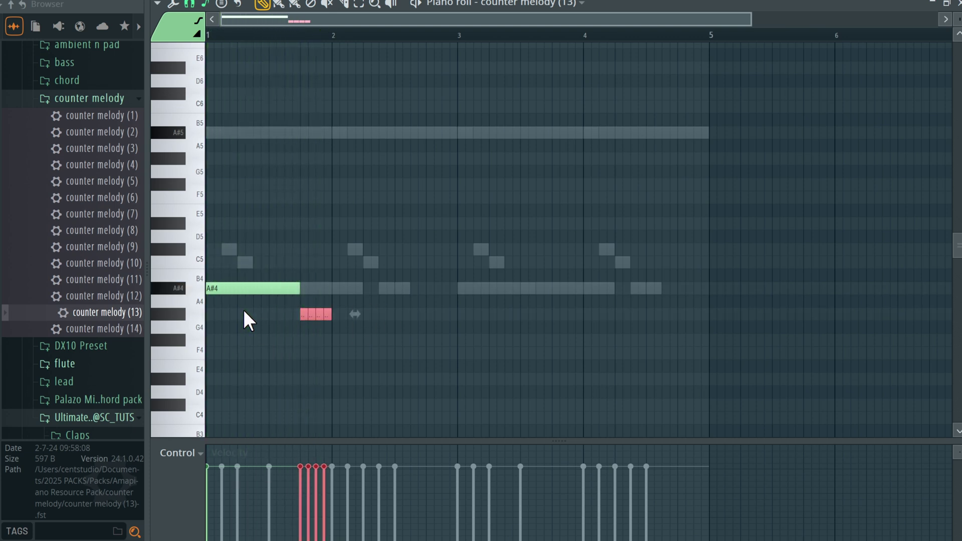
# Transpose the four short notes at the end of bar 1 down to C#4, auditioning the change.
pyautogui.press('Down')
pyautogui.press('Down')
pyautogui.press('Down')
pyautogui.press('Down')
pyautogui.press('Down')
pyautogui.press('space')
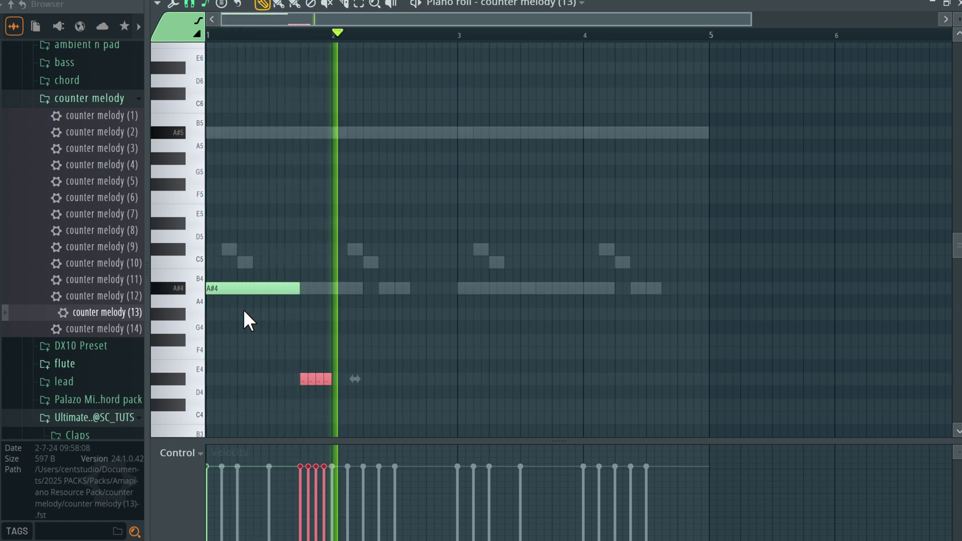
pyautogui.press('space')
pyautogui.press('Down')
pyautogui.press('Down')
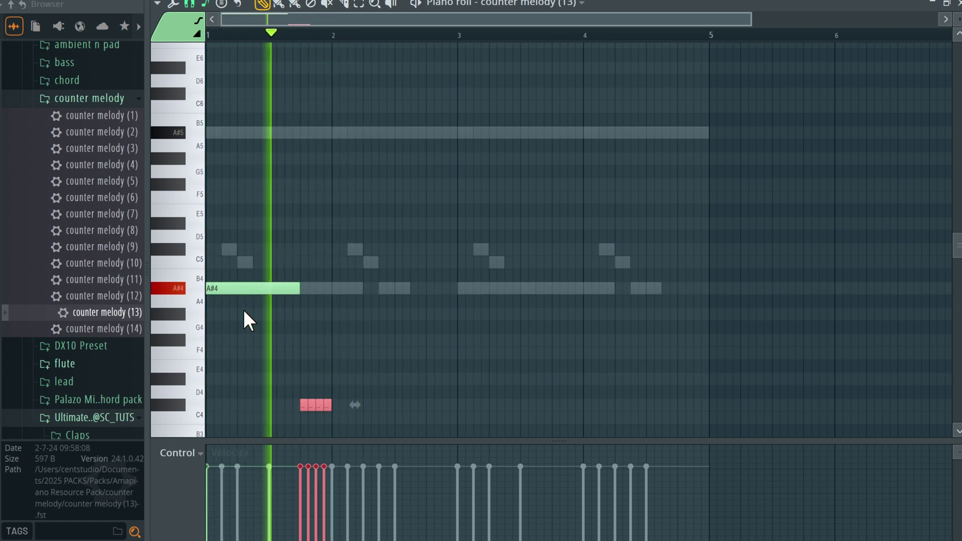
pyautogui.press('space')
# Transpose all the counter melody notes down one octave and audition them.
pyautogui.click(265, 316)
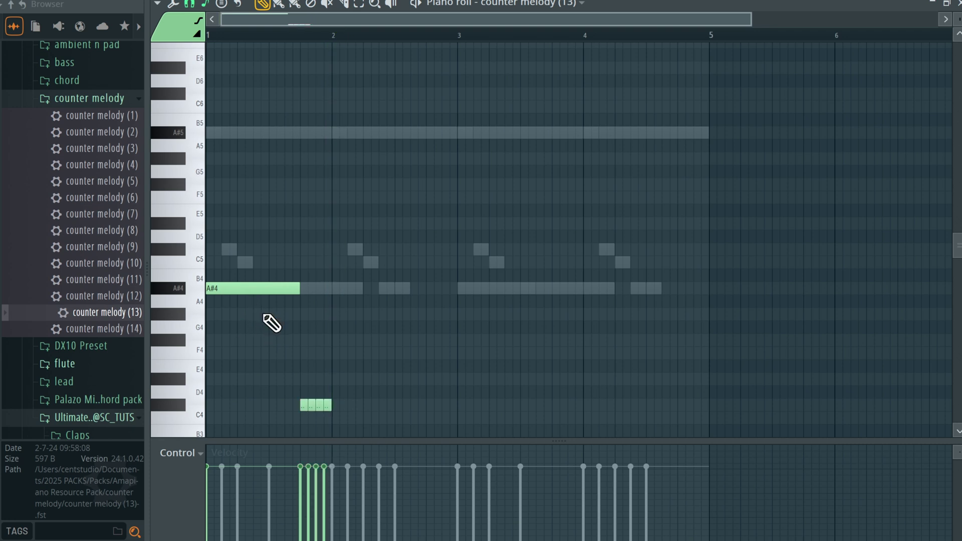
pyautogui.hotkey('ctrl', 'Down')
pyautogui.press('space')
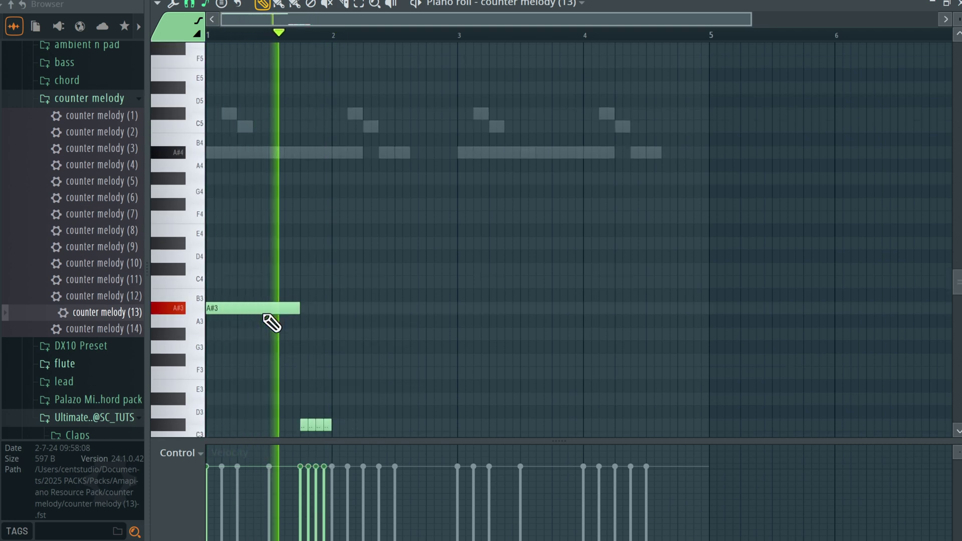
pyautogui.press('space')
# Repeat the 12-step A#3 note in bars 2, 3 and 4, add a two-step C#3 at the end of bar 3, and play.
pyautogui.moveTo(430, 263); pyautogui.dragTo(203, 430)
pyautogui.moveTo(244, 301); pyautogui.dragTo(366, 303)
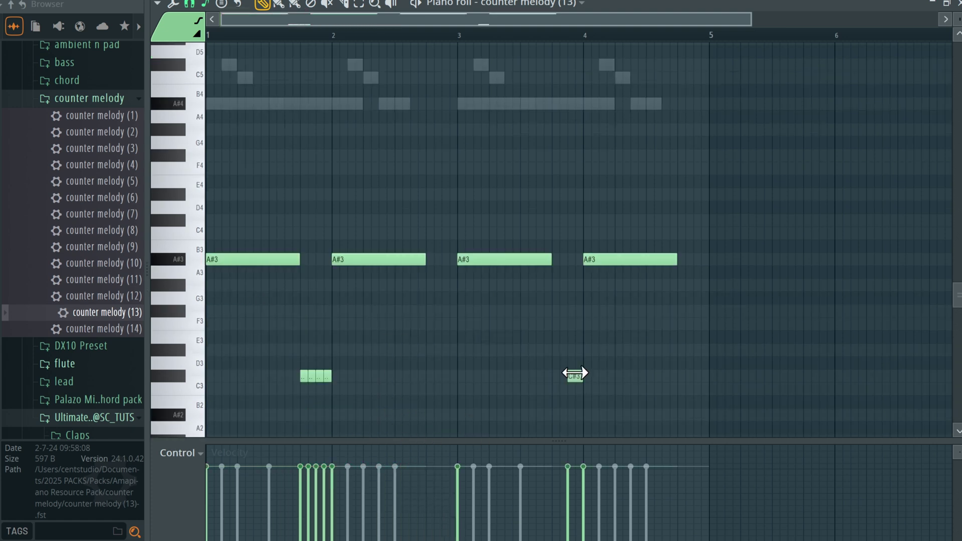
pyautogui.press('space')
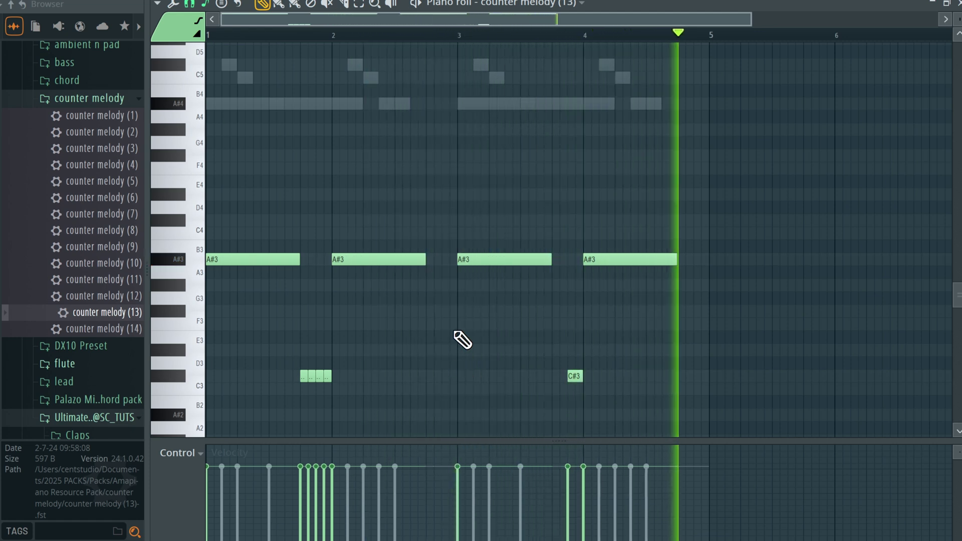
pyautogui.press('space')
# Load the Ambient n Pads (14) preset from the ambient n pad folder as a new channel and close its plugin window.
pyautogui.press('F5')
pyautogui.press('F6')
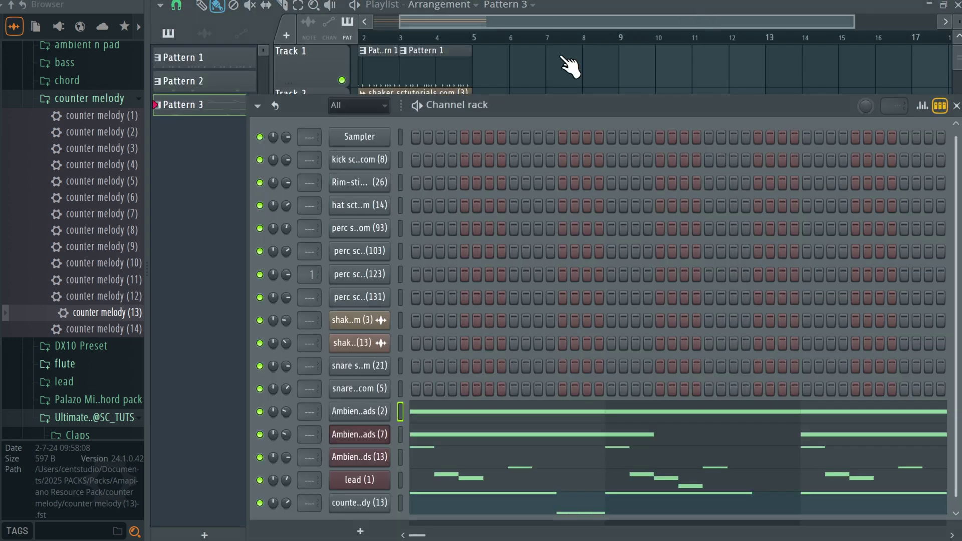
pyautogui.click(75, 98)
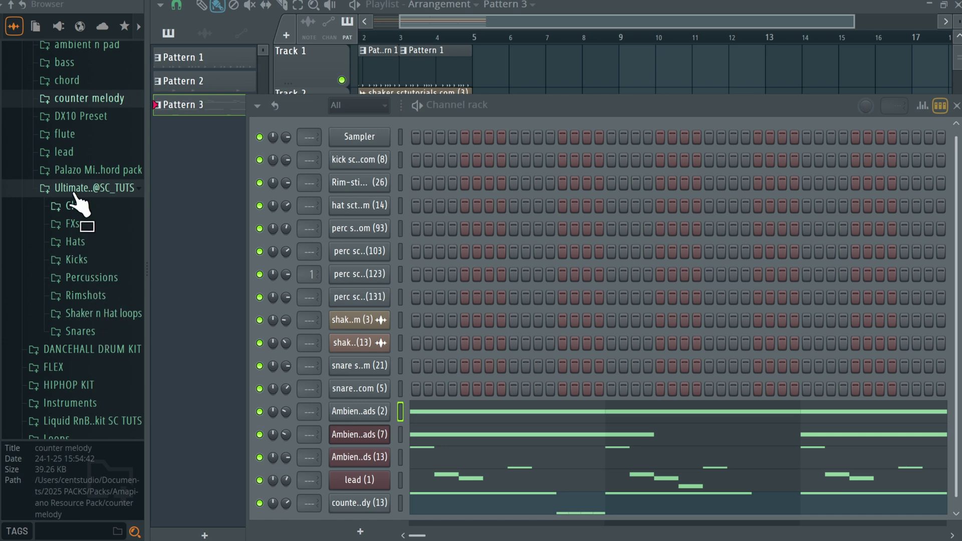
pyautogui.scroll(2, 90, 118)
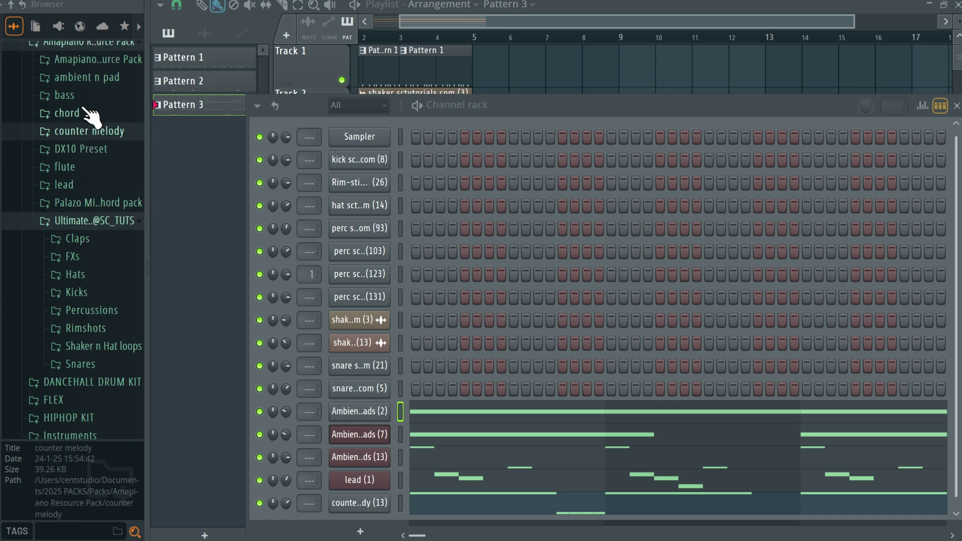
pyautogui.click(95, 96)
pyautogui.click(94, 96)
pyautogui.click(95, 79)
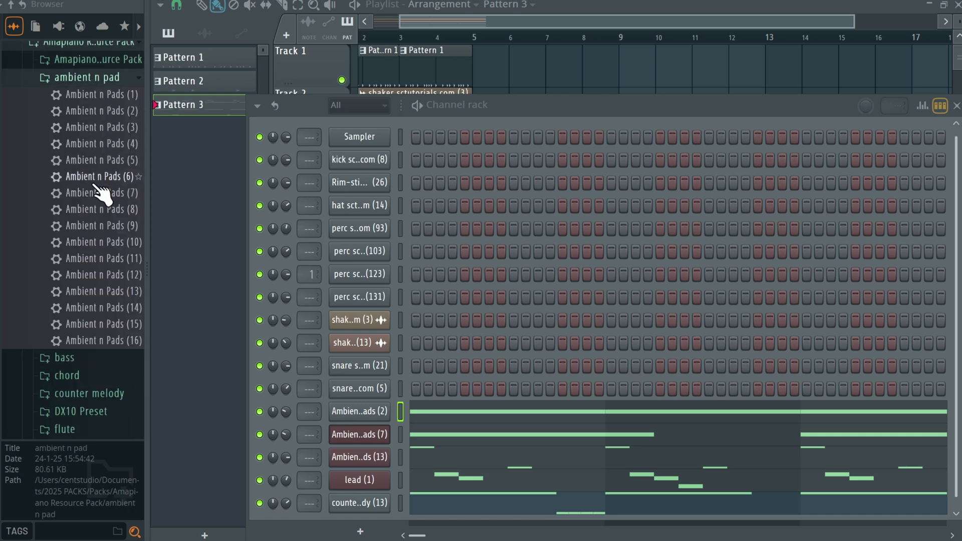
pyautogui.moveTo(90, 306); pyautogui.dragTo(426, 419)
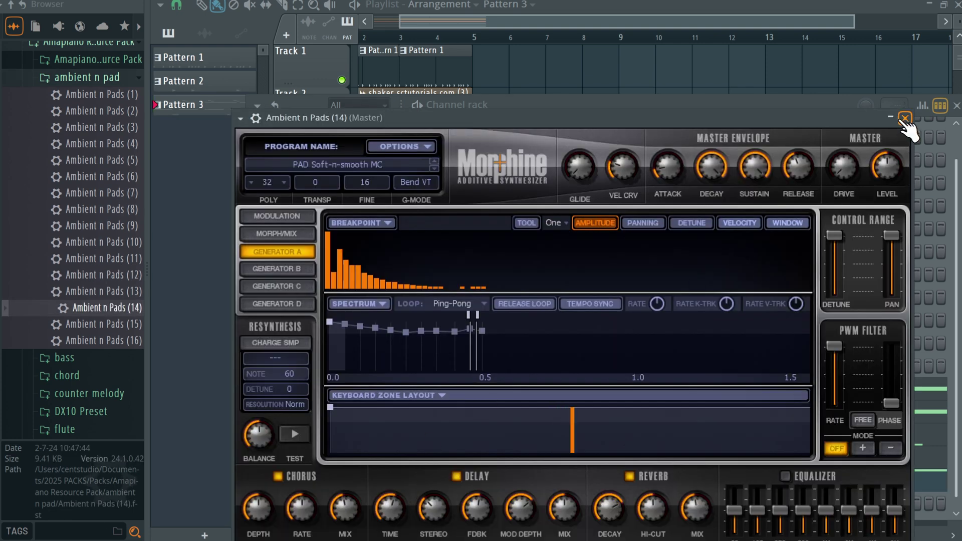
pyautogui.click(905, 119)
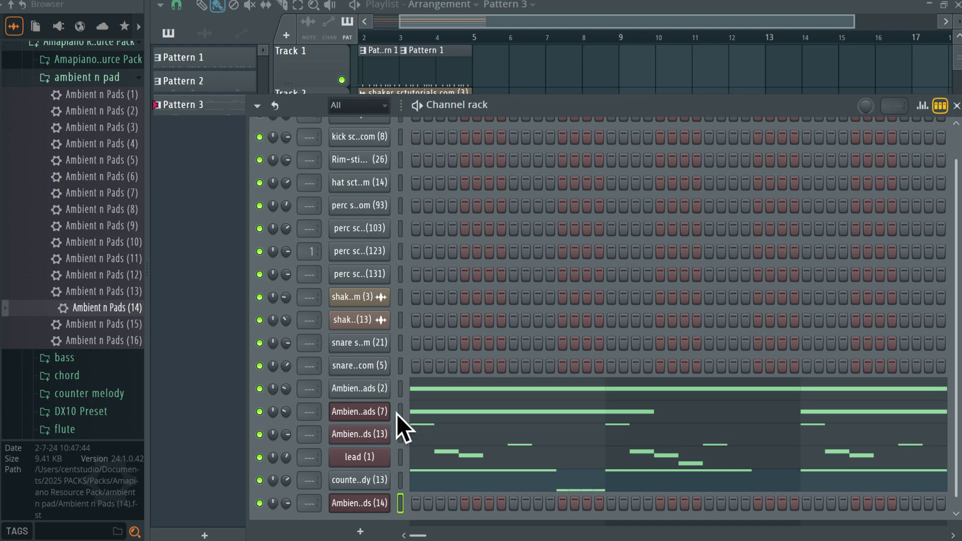
# Draw one-bar A#4, C5, C#5 and D#5 notes in bars 1 to 4 of the Ambient n Pads (14) piano roll.
pyautogui.press('F7')
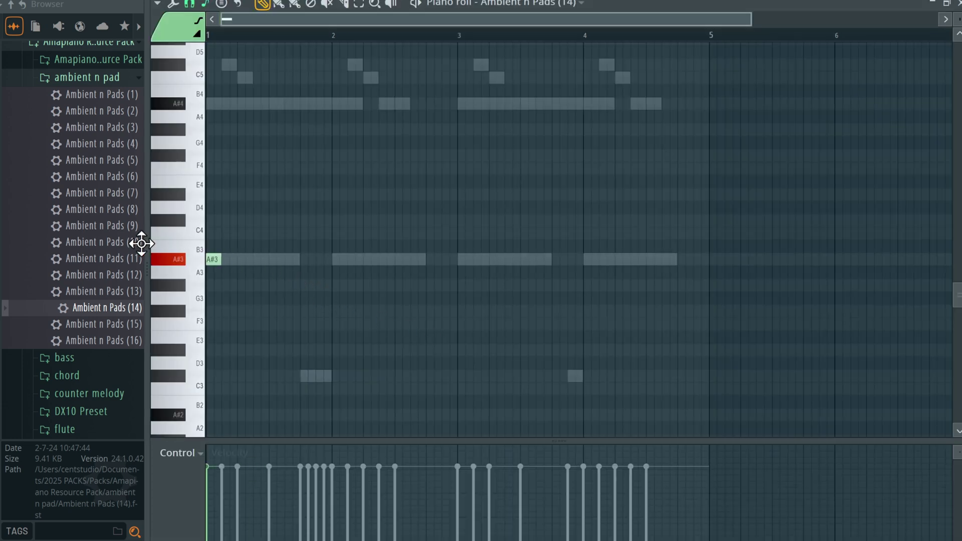
pyautogui.scroll(3, 238, 162)
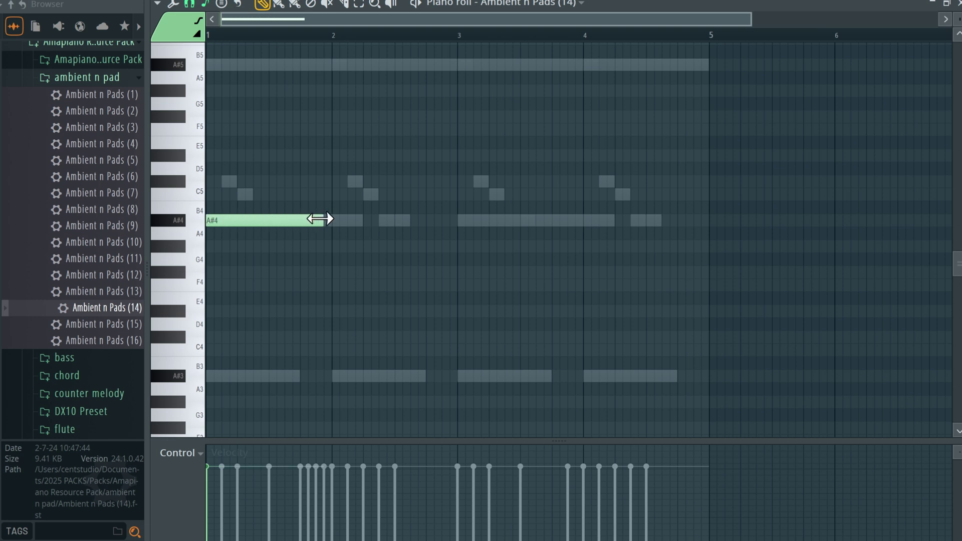
pyautogui.moveTo(336, 194); pyautogui.dragTo(324, 192)
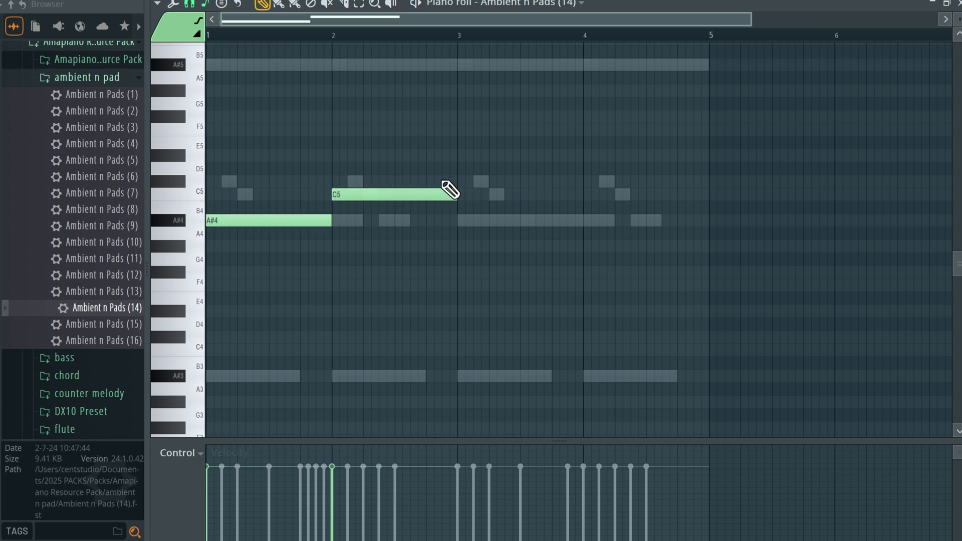
pyautogui.click(453, 181)
pyautogui.click(587, 157)
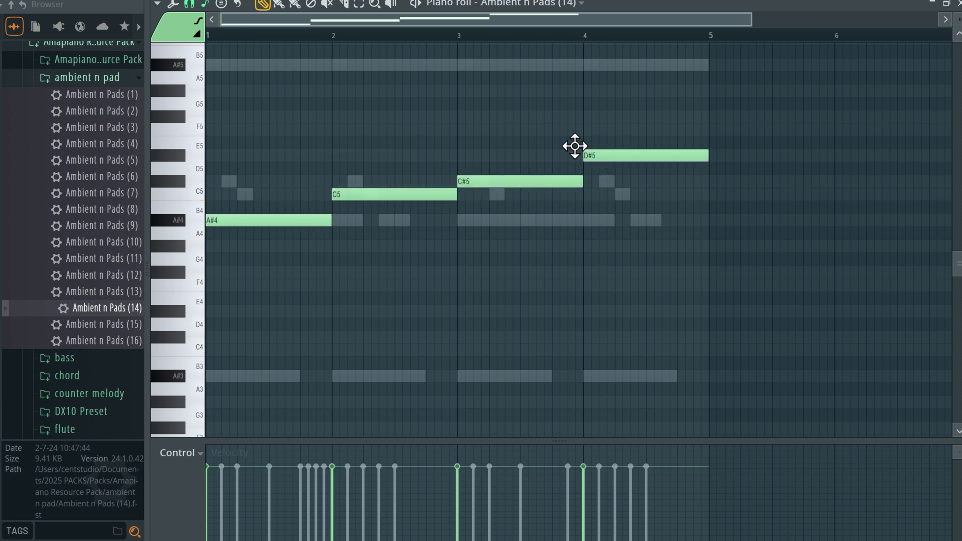
# Play the song and transpose all the Ambient n Pads (14) notes up one octave.
pyautogui.press('space')
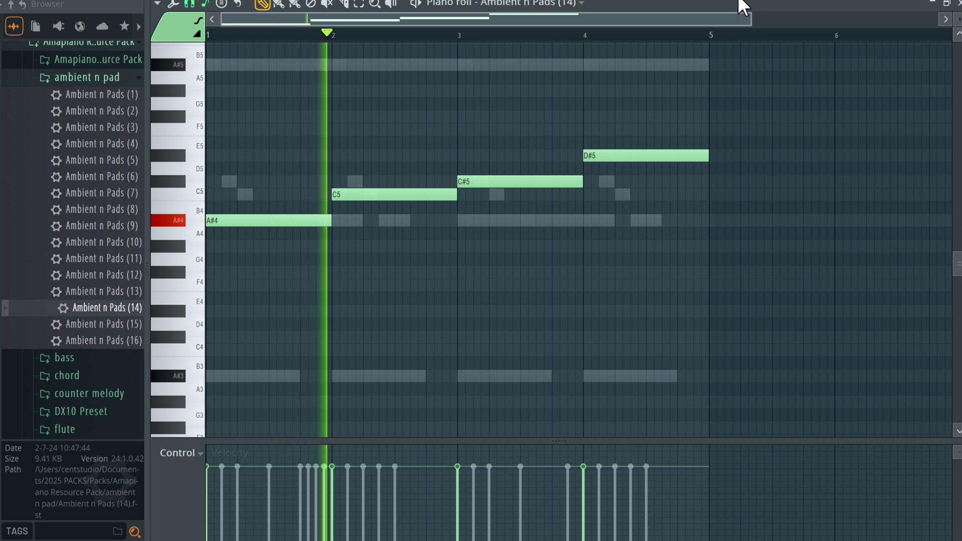
pyautogui.press('F6')
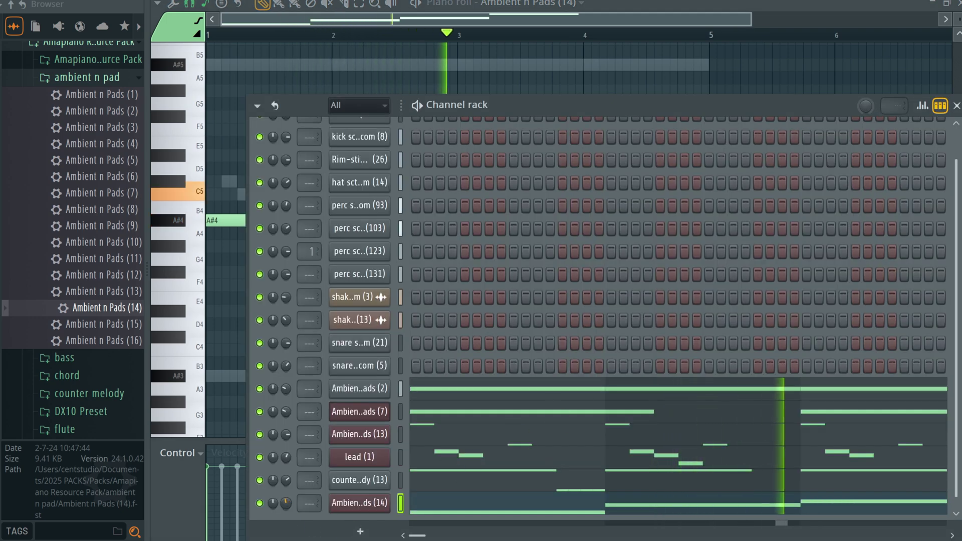
pyautogui.press('F6')
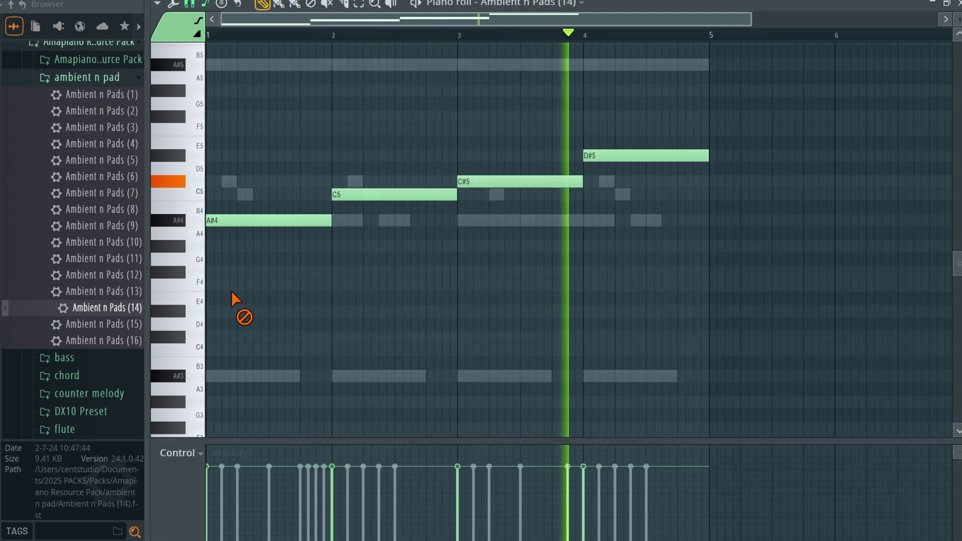
pyautogui.hotkey('ctrl', 'Up')
pyautogui.scroll(3, 232, 293)
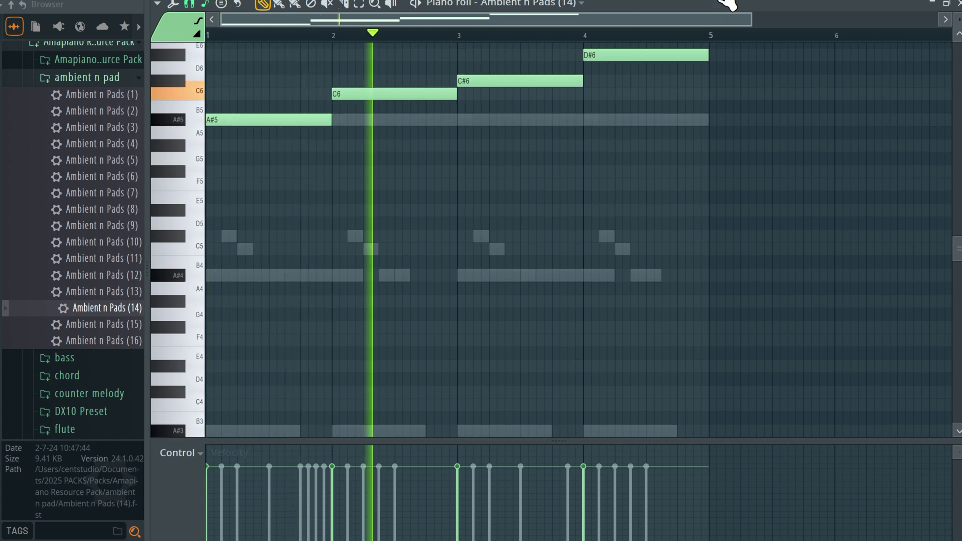
# Load Preset SC TTUS LOG DRUM VOL.1 (2) from the DX10 Preset folder as a new channel in the channel rack.
pyautogui.press('F6')
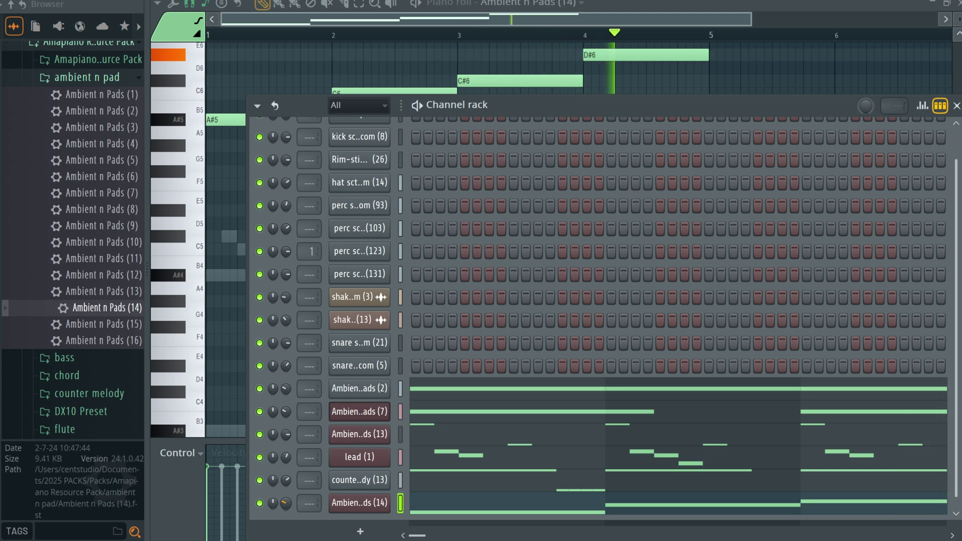
pyautogui.click(222, 324)
pyautogui.press('F7')
pyautogui.click(78, 222)
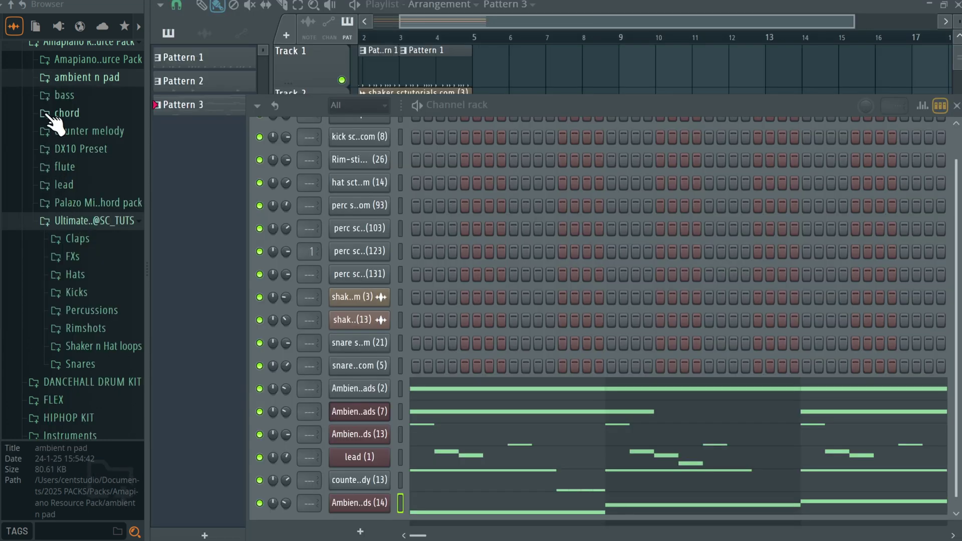
pyautogui.click(77, 222)
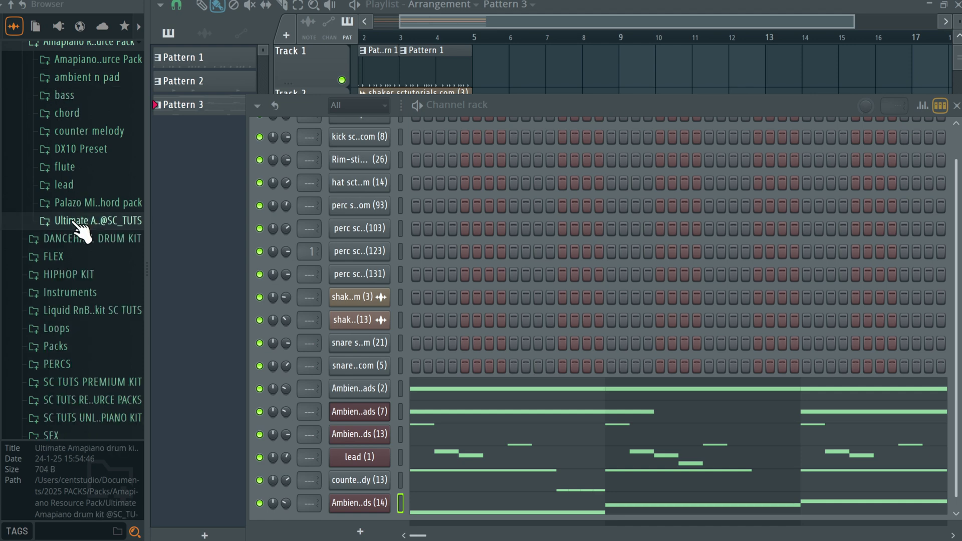
pyautogui.click(90, 153)
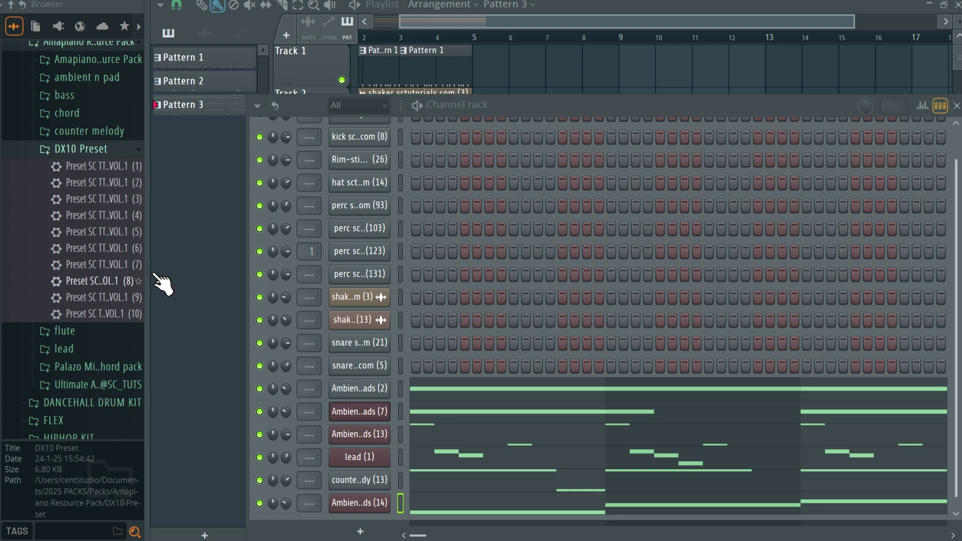
pyautogui.moveTo(546, 115); pyautogui.dragTo(538, 17)
pyautogui.moveTo(104, 170); pyautogui.dragTo(356, 453)
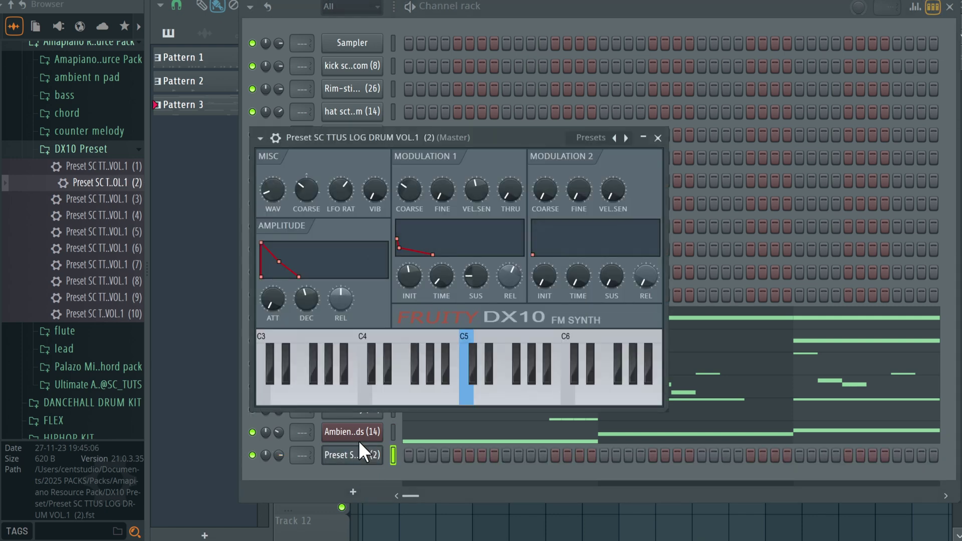
# Replace the new channel's preset with Preset SC TTUS LOG DRUM VOL.1 (3) and close its plugin window.
pyautogui.click(81, 200)
pyautogui.moveTo(80, 201); pyautogui.dragTo(355, 456)
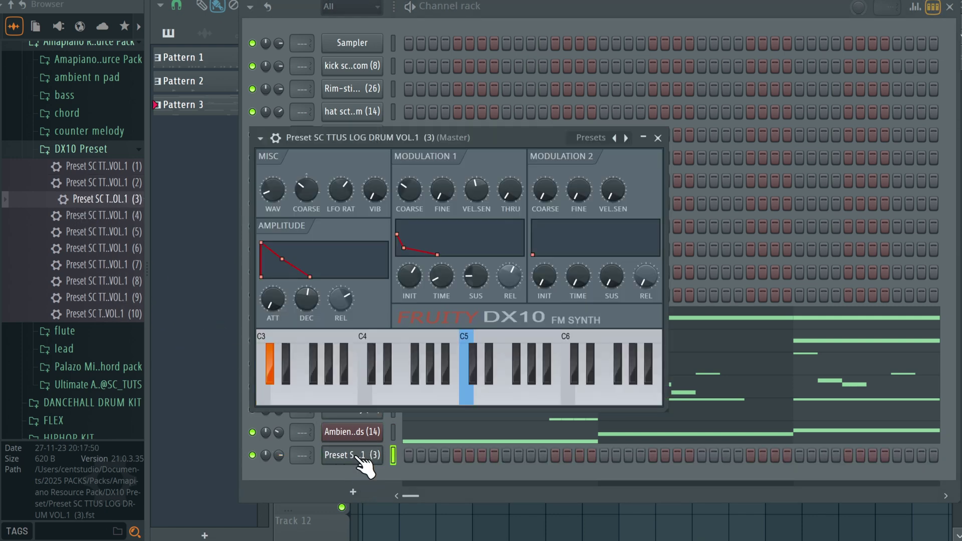
pyautogui.click(358, 456)
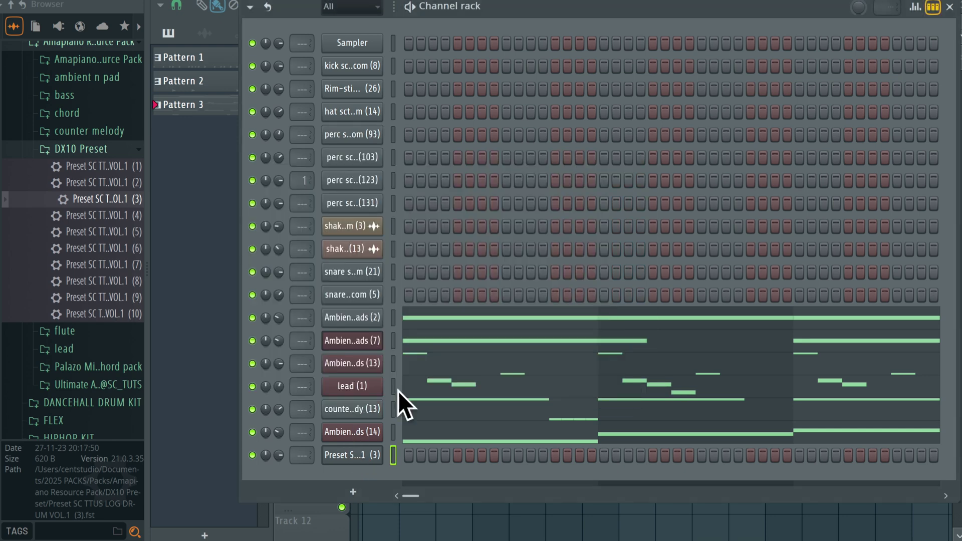
pyautogui.press('F7')
pyautogui.scroll(-3, 368, 327)
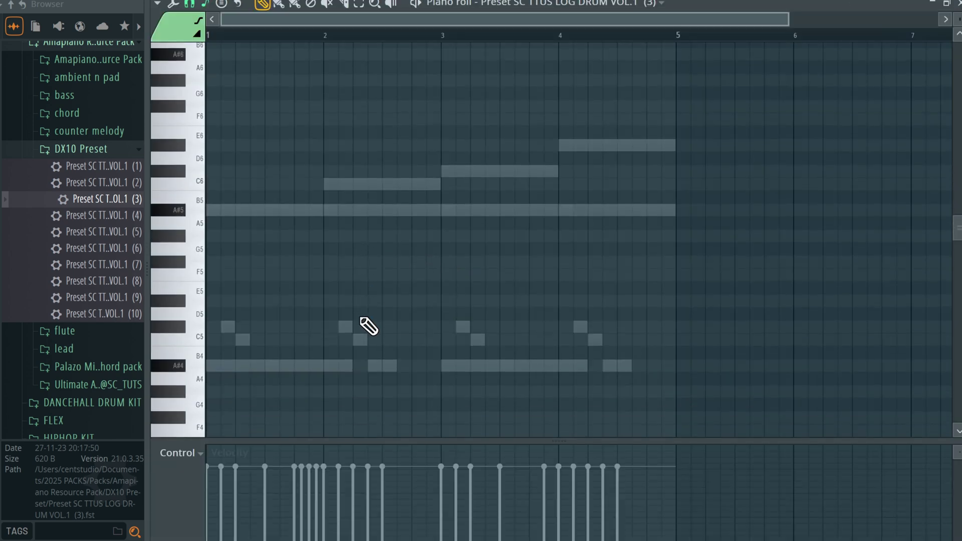
pyautogui.scroll(-2, 369, 327)
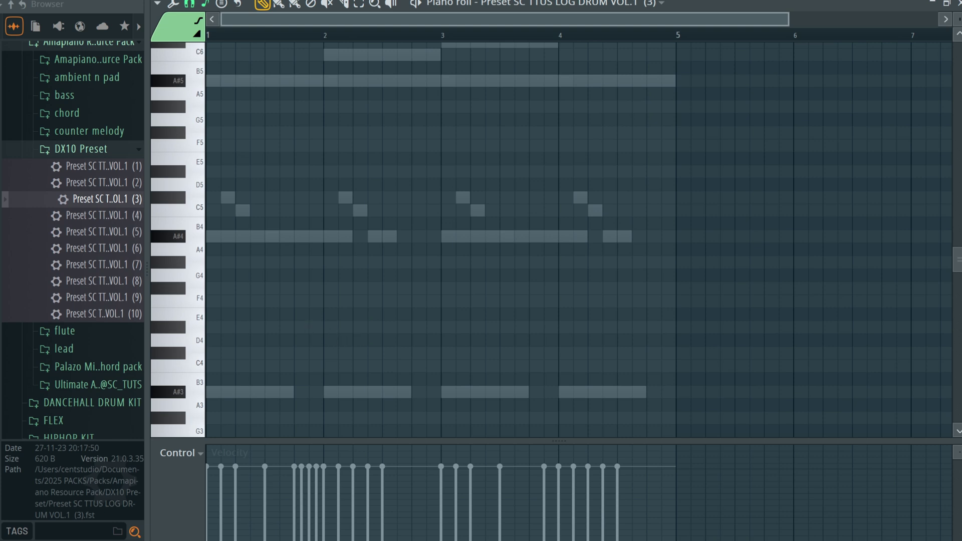
# Place a new Pattern 4 at bar 1 of Track 6 and duplicate the Track 1 to 5 clips into bars 5 to 8.
pyautogui.press('F5')
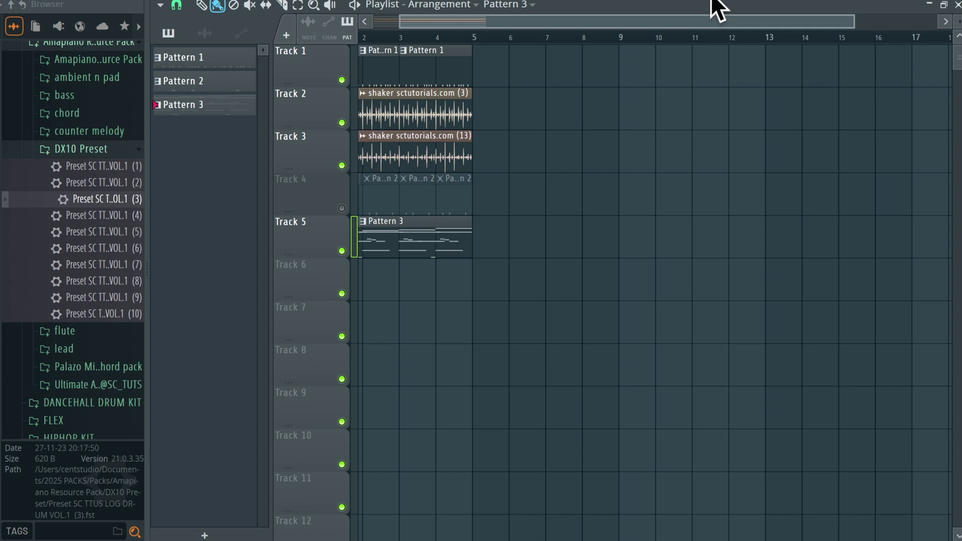
pyautogui.press('F4')
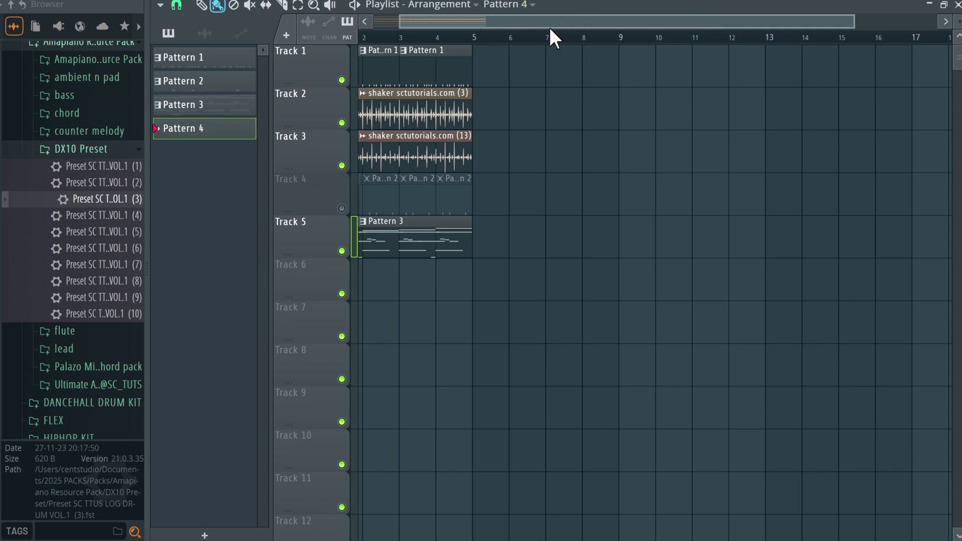
pyautogui.click(363, 264)
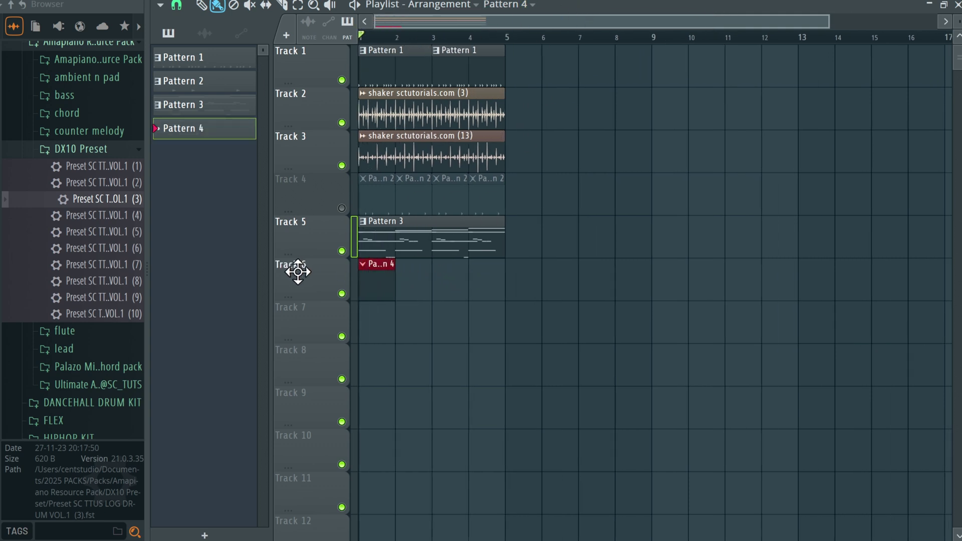
pyautogui.moveTo(547, 245); pyautogui.dragTo(273, 14)
pyautogui.hotkey('ctrl', 'b')
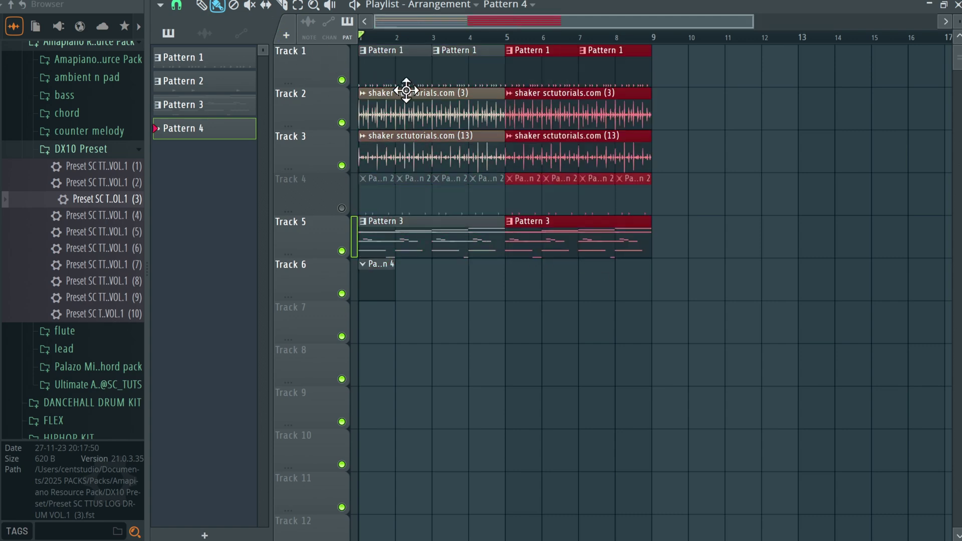
# Draw two-step A#3 notes at steps 3, 7 and 11 of bar 1 in Pattern 4's log drum piano roll.
pyautogui.doubleClick(375, 279)
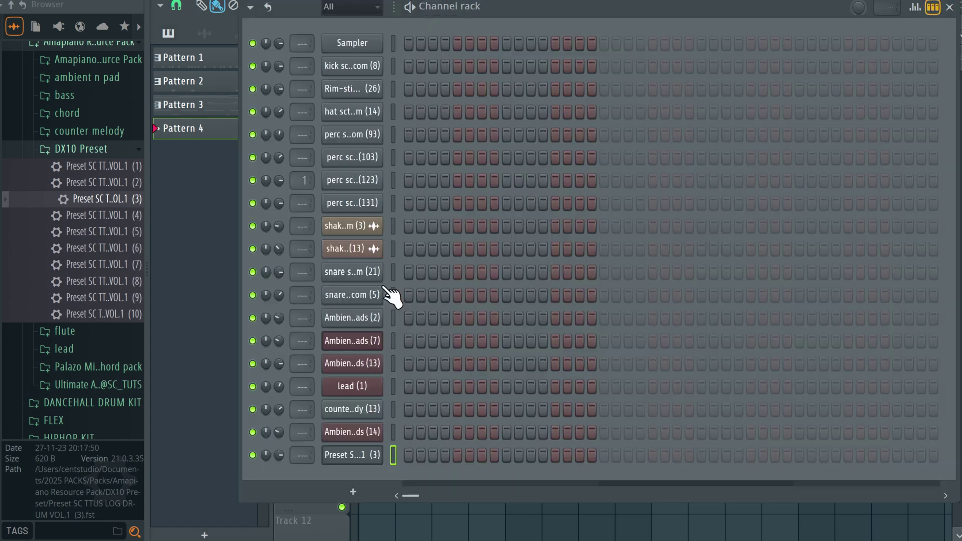
pyautogui.hotkey('alt', 'g')
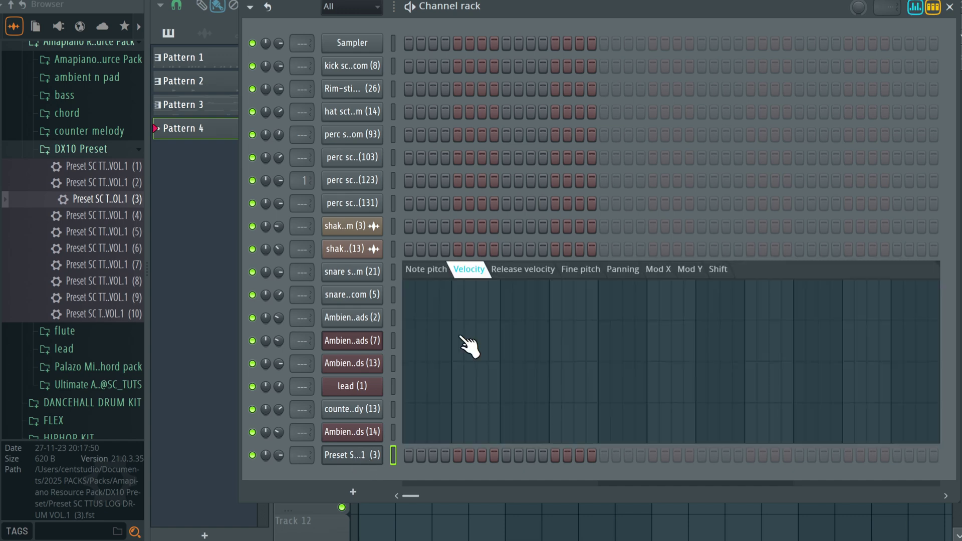
pyautogui.hotkey('alt', 'g')
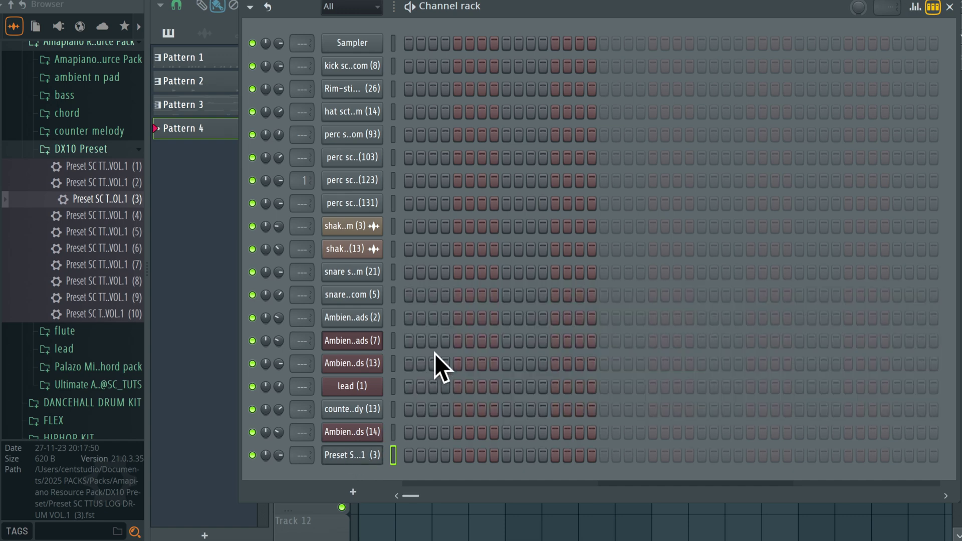
pyautogui.click(349, 455)
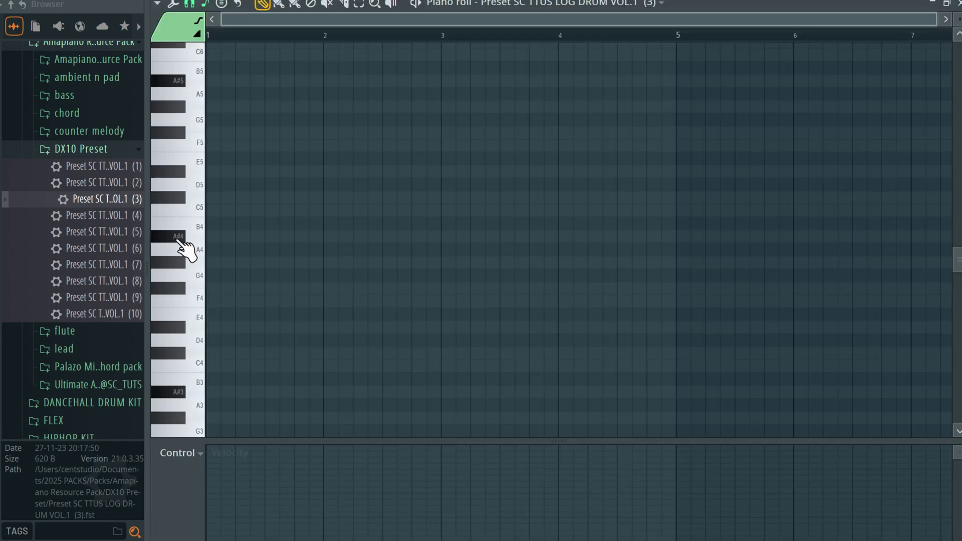
pyautogui.scroll(-5, 195, 374)
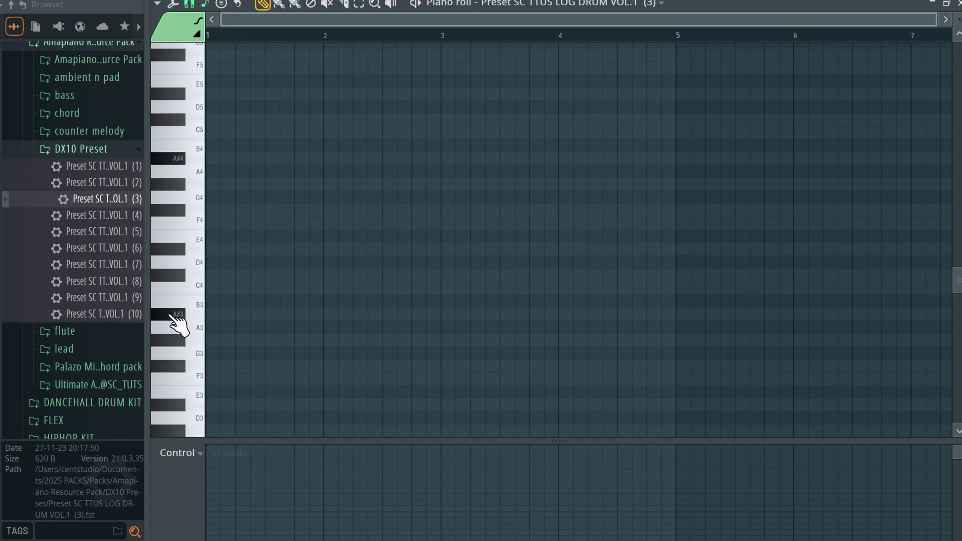
pyautogui.keyDown('ctrl'); pyautogui.scroll(2, 178, 324); pyautogui.keyUp('ctrl')
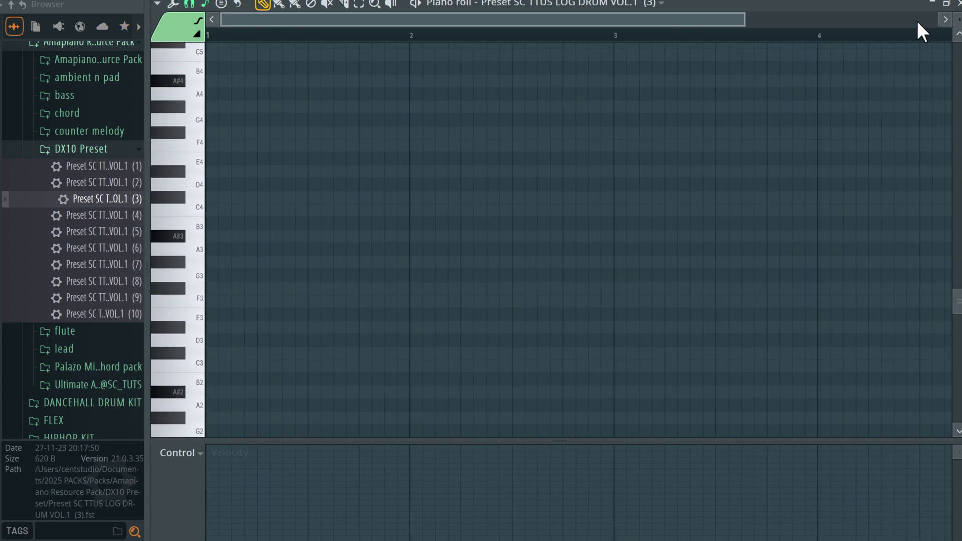
pyautogui.moveTo(958, 15); pyautogui.dragTo(957, 19)
pyautogui.keyDown('ctrl'); pyautogui.scroll(1, 166, 150); pyautogui.keyUp('ctrl')
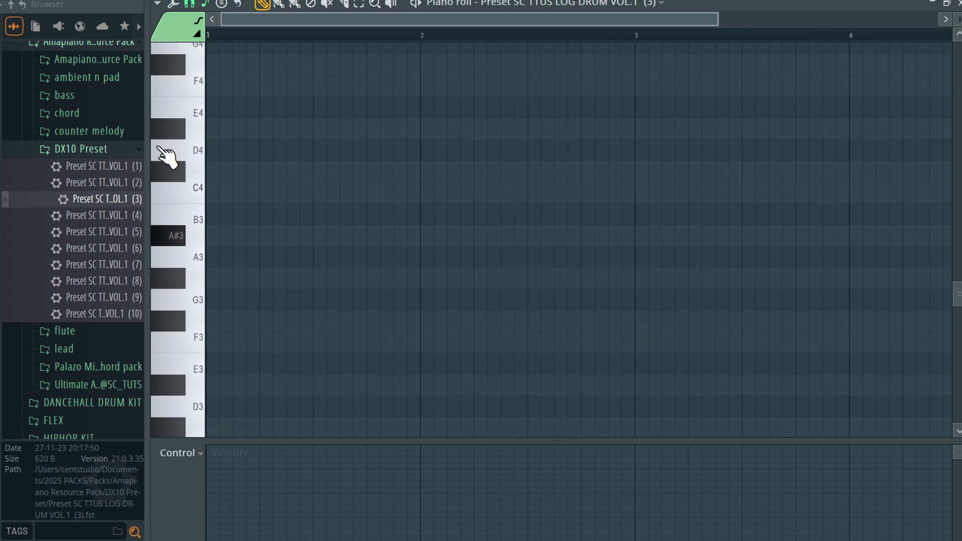
pyautogui.click(238, 240)
pyautogui.moveTo(453, 238); pyautogui.dragTo(262, 236)
pyautogui.click(294, 239)
pyautogui.click(351, 237)
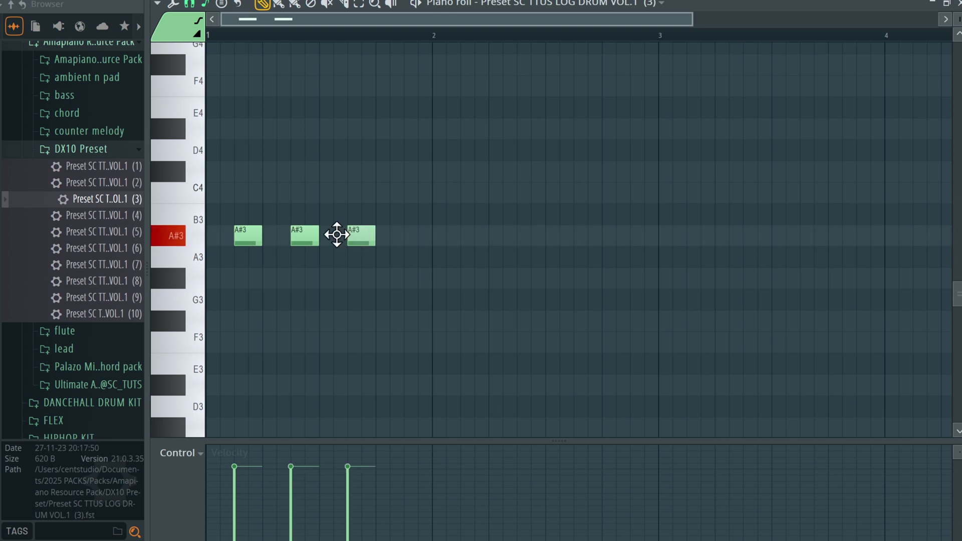
# Play the log drum notes, move the second A#3 to step 6, and make the third a four-step note starting at step 9.
pyautogui.press('space')
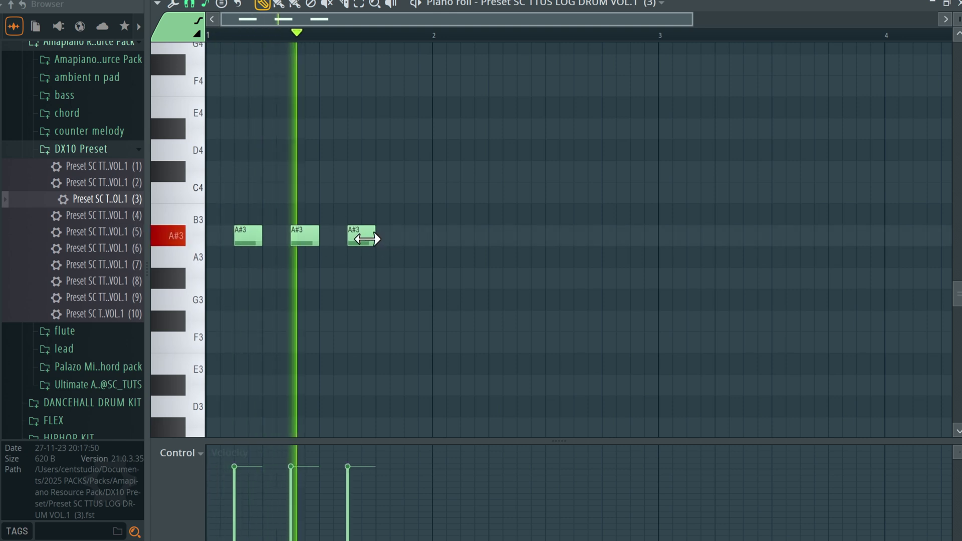
pyautogui.press('space')
pyautogui.press('space')
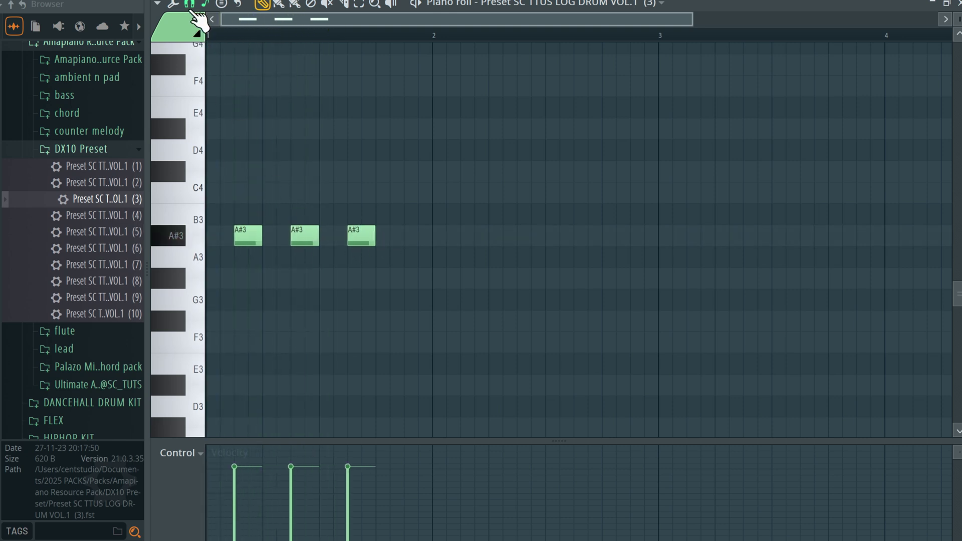
pyautogui.press('space')
pyautogui.moveTo(300, 232); pyautogui.dragTo(295, 235)
pyautogui.press('space')
pyautogui.press('space')
pyautogui.moveTo(360, 234)
pyautogui.mouseDown()
pyautogui.moveTo(332, 233)
pyautogui.moveTo(375, 234)
pyautogui.mouseUp()
pyautogui.press('space')
pyautogui.press('space')
pyautogui.press('space')
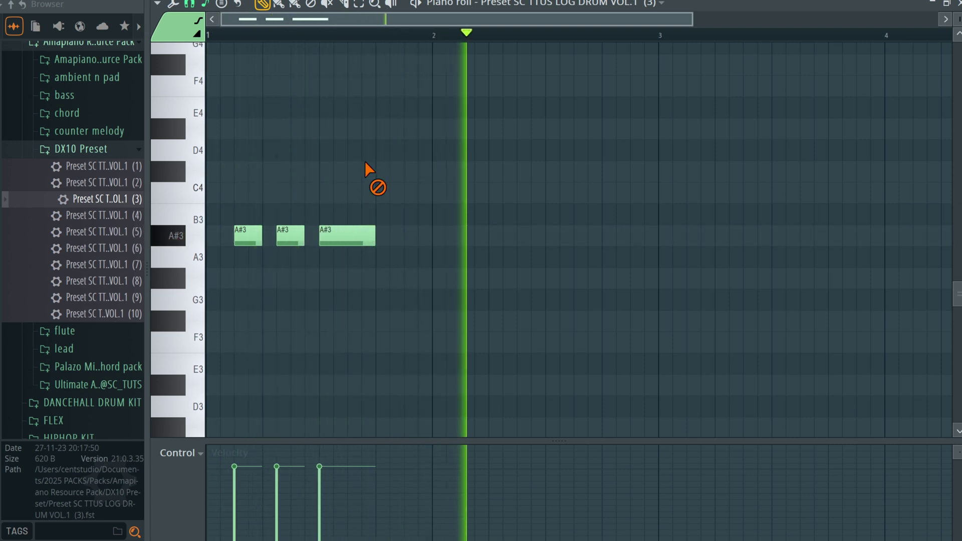
pyautogui.press('space')
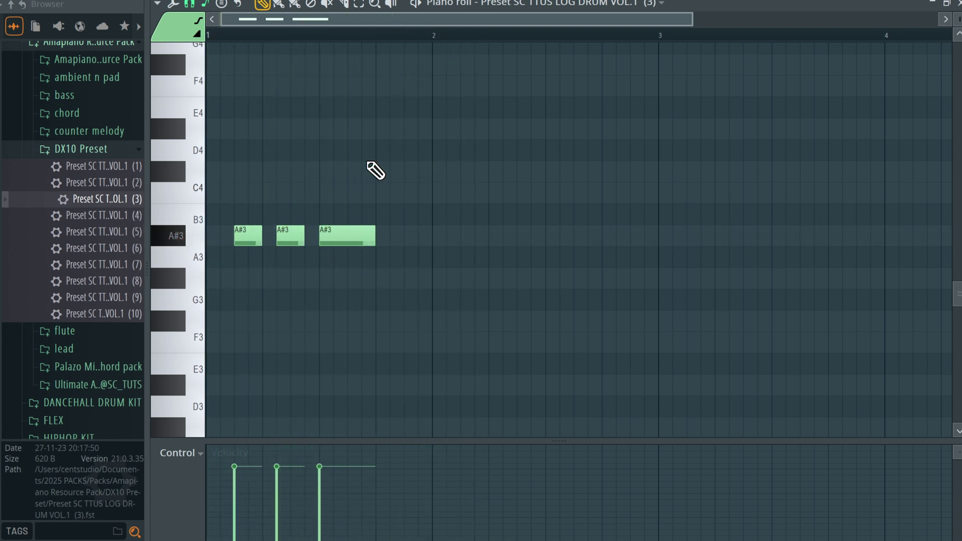
# Add a four-step A#3 note on the last beat of bar 2 and play the log drum line.
pyautogui.click(591, 233)
pyautogui.moveTo(593, 232)
pyautogui.mouseDown()
pyautogui.moveTo(610, 232)
pyautogui.moveTo(598, 242)
pyautogui.mouseUp()
pyautogui.press('space')
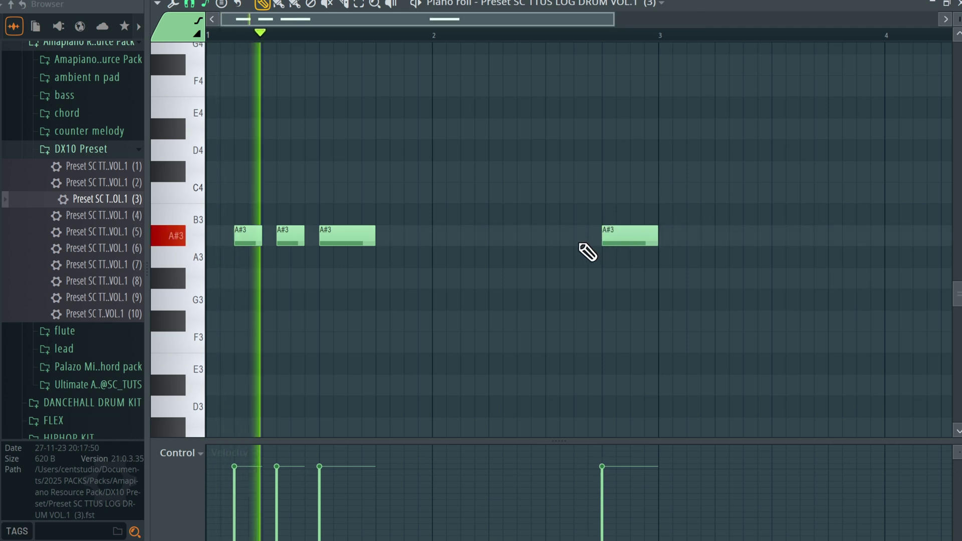
pyautogui.scroll(-3, 586, 255)
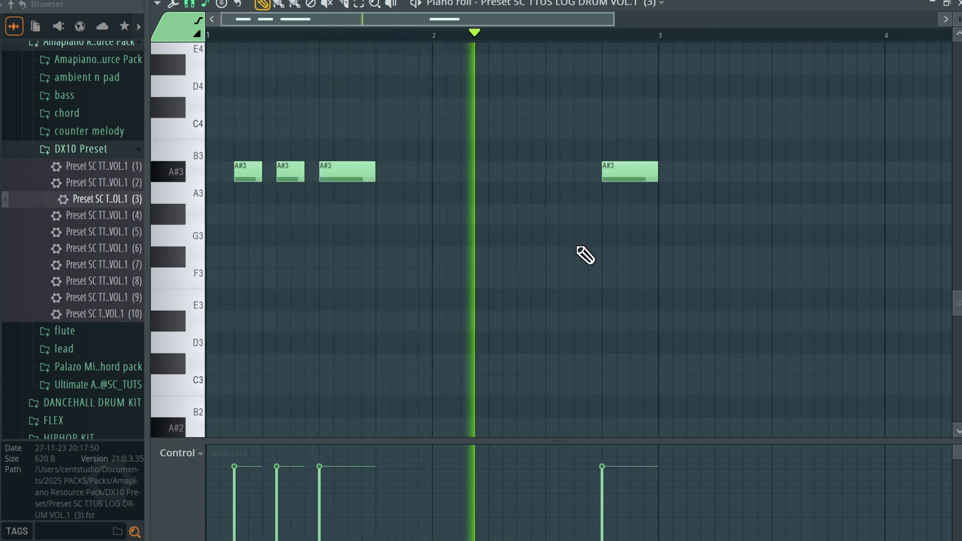
pyautogui.press('space')
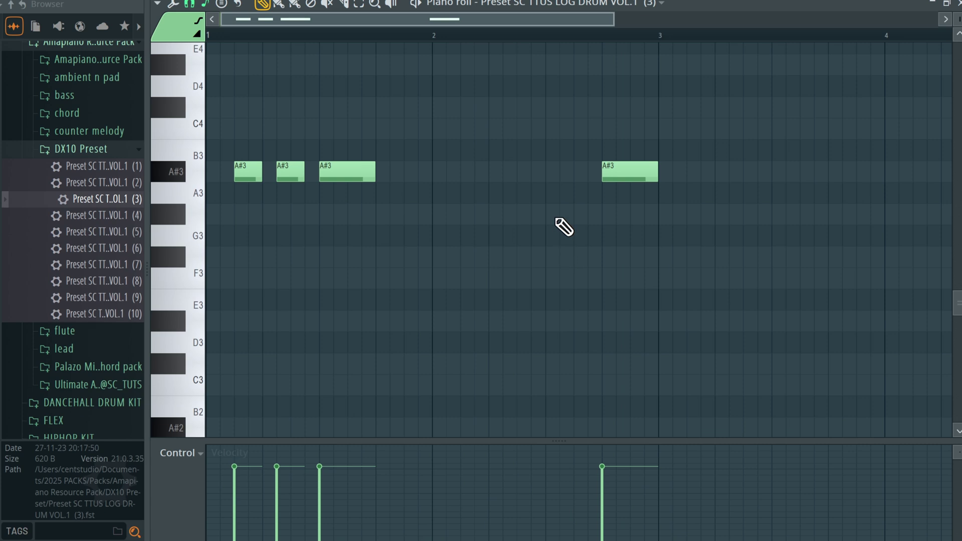
# Fill steps 9 to 12 of bar 2 with four one-step A#3 notes.
pyautogui.click(552, 171)
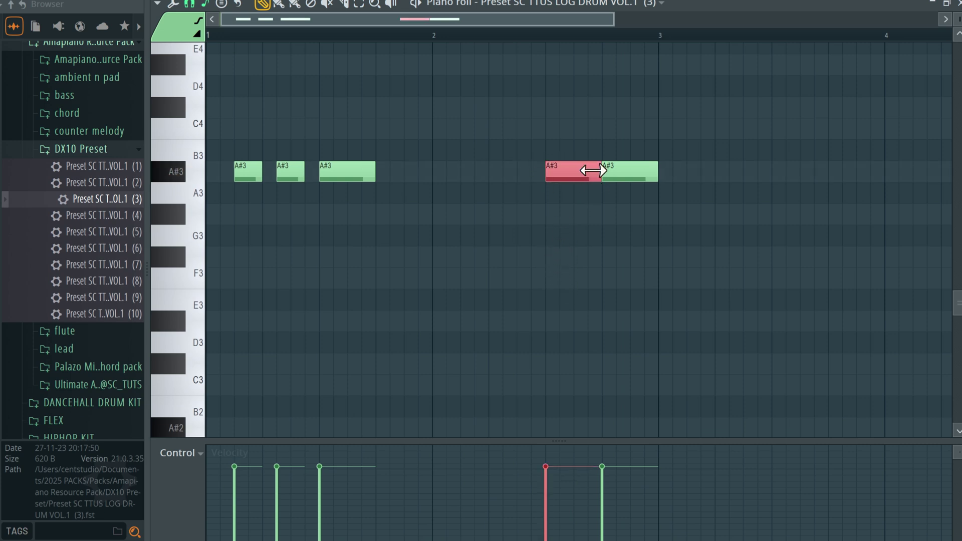
pyautogui.moveTo(601, 176); pyautogui.dragTo(550, 179)
pyautogui.hotkey('ctrl', 'b')
pyautogui.hotkey('ctrl', 'b')
pyautogui.hotkey('ctrl', 'b')
# Transpose the four one-step notes in bar 2 down one octave to A#2, playing the line before and after.
pyautogui.moveTo(534, 142); pyautogui.dragTo(600, 197)
pyautogui.press('space')
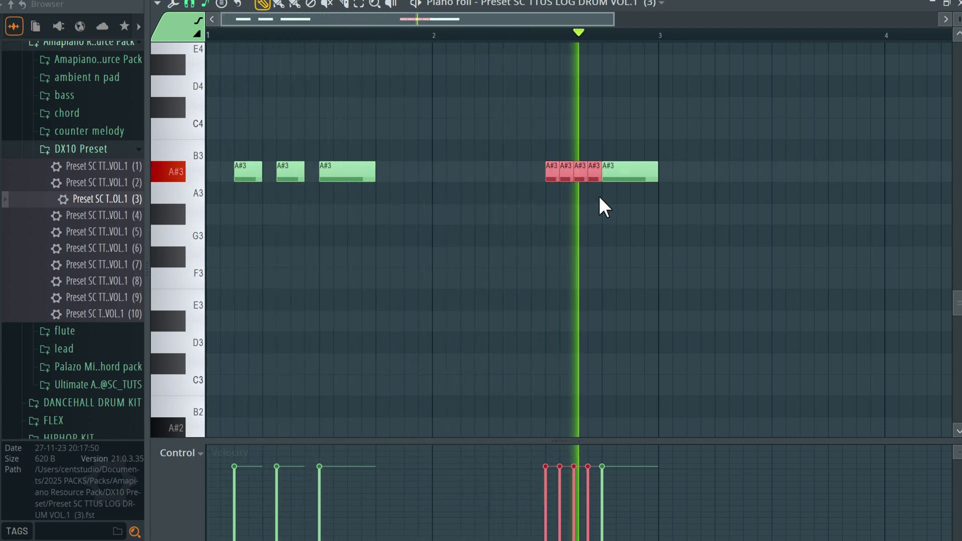
pyautogui.press('space')
pyautogui.hotkey('ctrl', 'Down')
pyautogui.press('space')
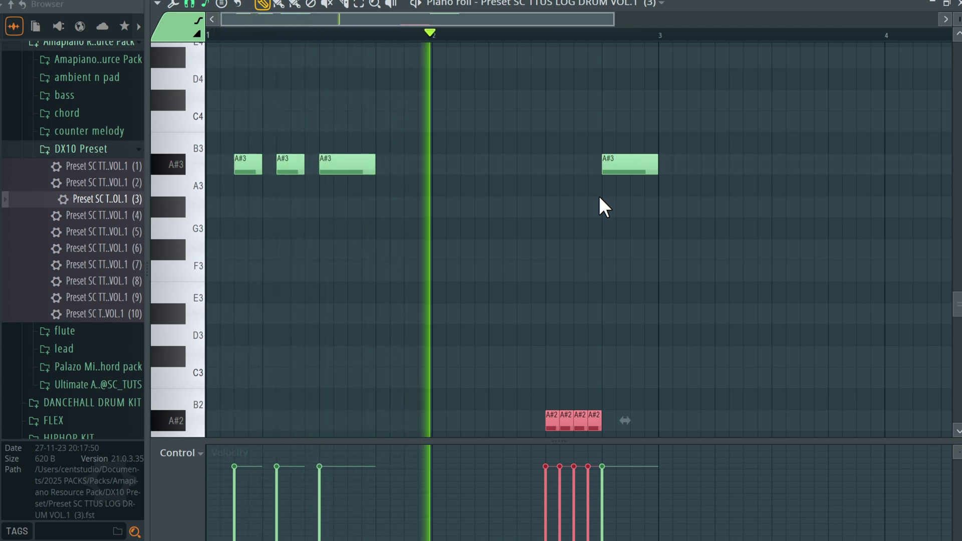
pyautogui.press('space')
pyautogui.click(551, 220)
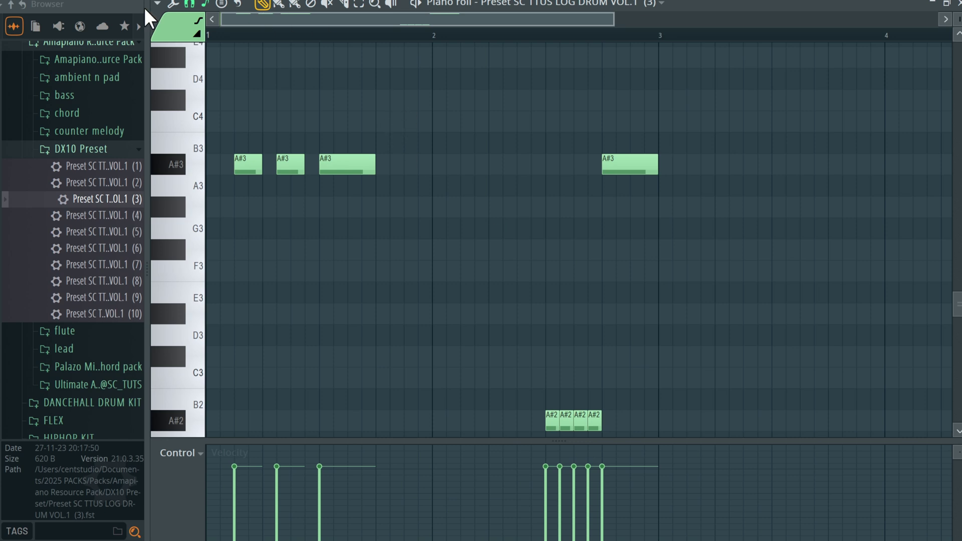
# Add a two-step A#2 slide note at the end of bar 2 and play the log drum line.
pyautogui.scroll(-1, 573, 183)
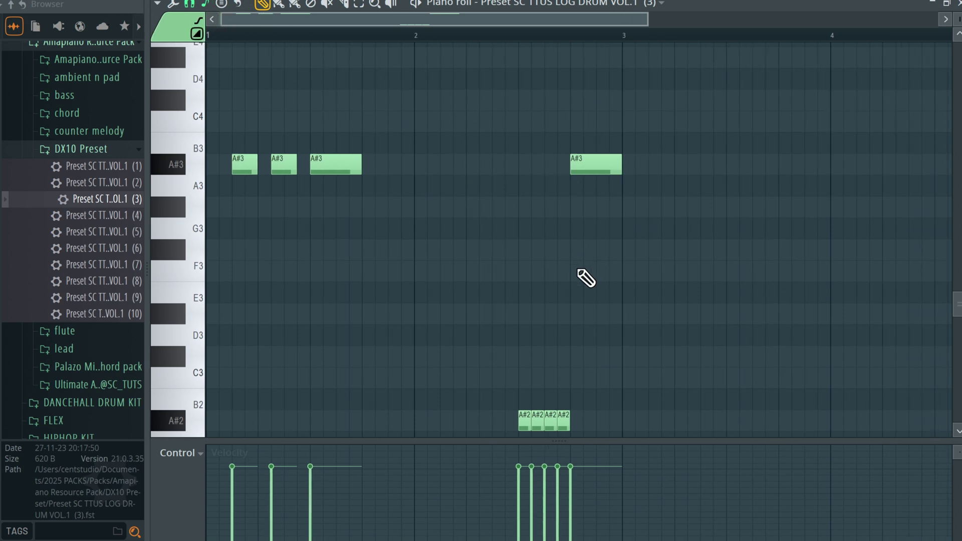
pyautogui.click(613, 422)
pyautogui.moveTo(612, 416)
pyautogui.mouseDown()
pyautogui.moveTo(599, 416)
pyautogui.moveTo(621, 416)
pyautogui.mouseUp()
pyautogui.press('space')
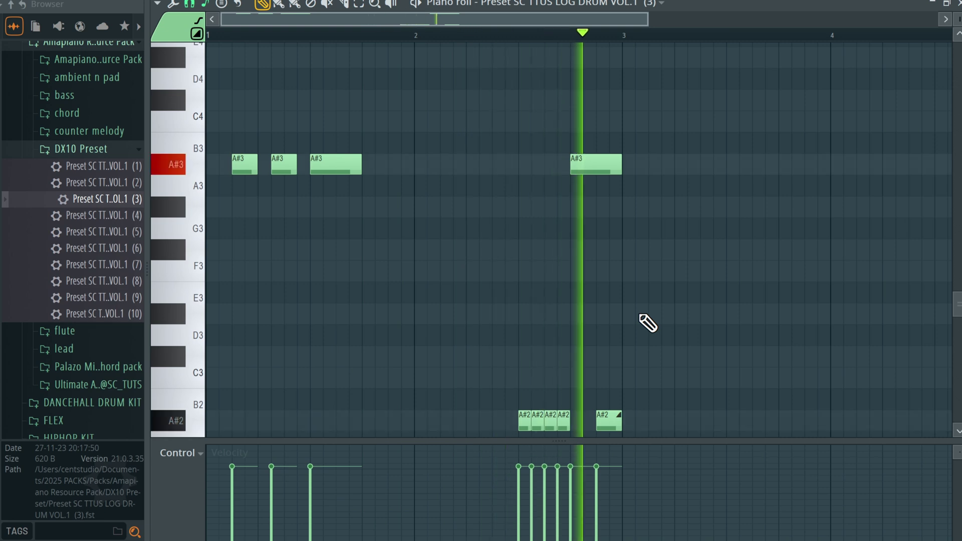
pyautogui.press('space')
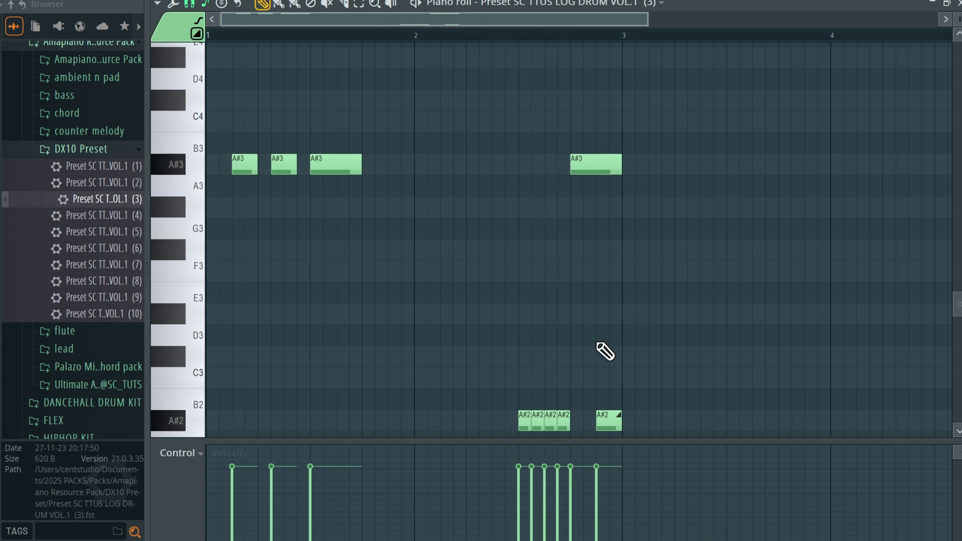
# Add a four-step A#3 note starting at step 11 of bar 3 in the log drum line.
pyautogui.scroll(-3, 429, 331)
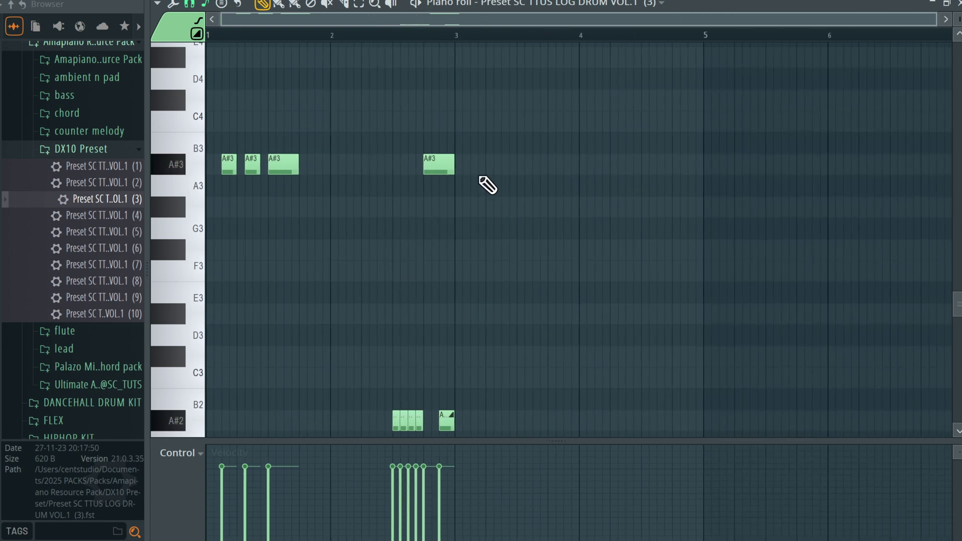
pyautogui.scroll(2, 501, 170)
pyautogui.click(531, 161)
pyautogui.rightClick(545, 165)
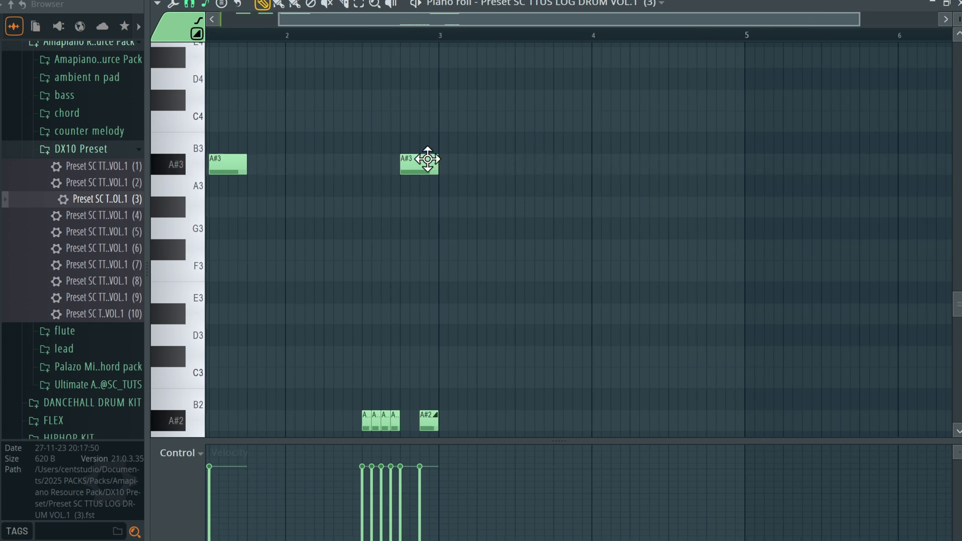
pyautogui.click(541, 164)
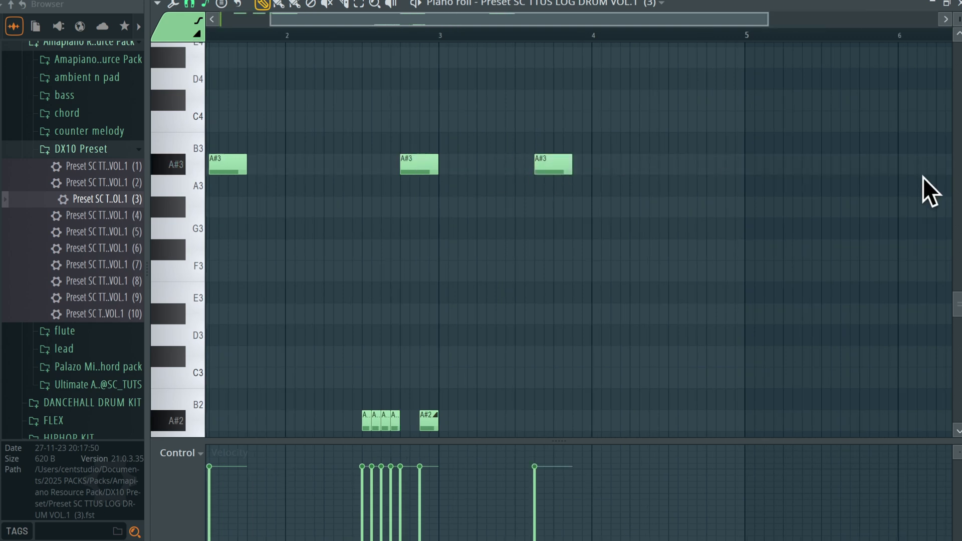
# Add a four-step A#4 note on the last beat of bar 4 and play the log drum line.
pyautogui.click(712, 100)
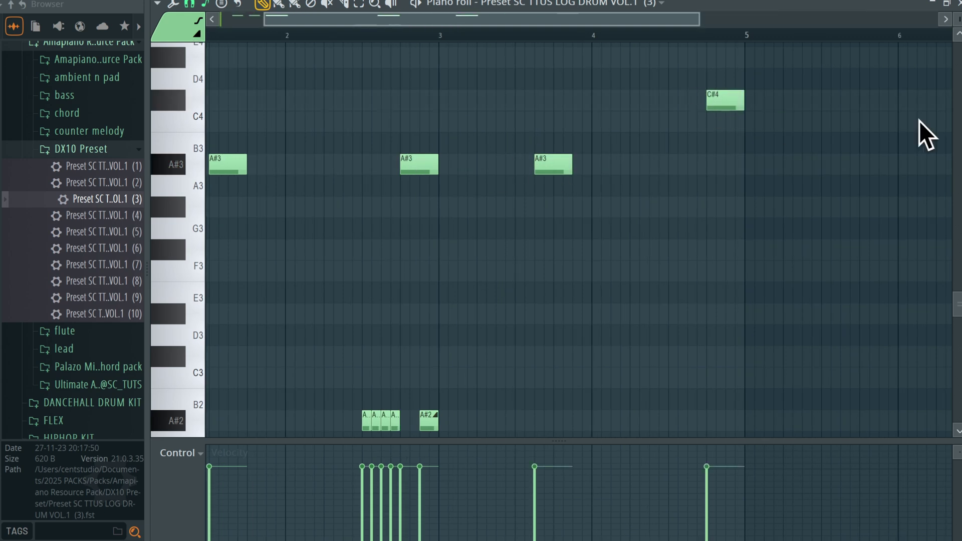
pyautogui.moveTo(715, 100)
pyautogui.mouseDown()
pyautogui.moveTo(715, 17)
pyautogui.moveTo(718, 155)
pyautogui.moveTo(726, 10)
pyautogui.moveTo(725, 112)
pyautogui.mouseUp()
pyautogui.click(723, 155)
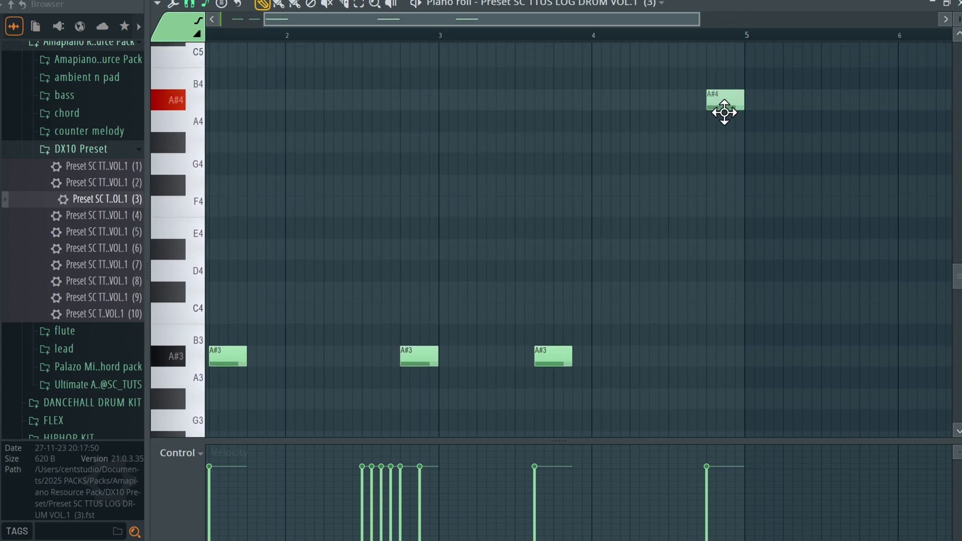
pyautogui.scroll(-3, 679, 307)
pyautogui.press('space')
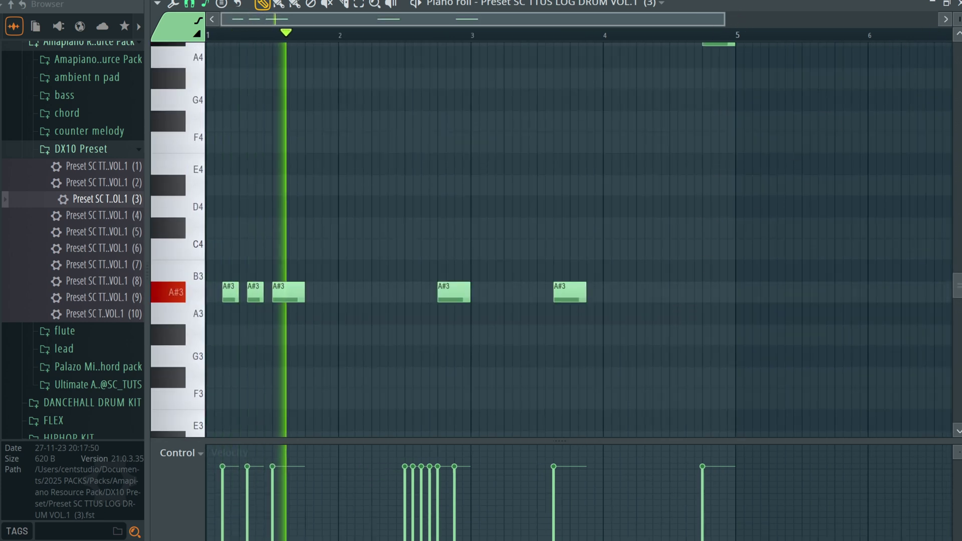
pyautogui.scroll(-3, 789, 134)
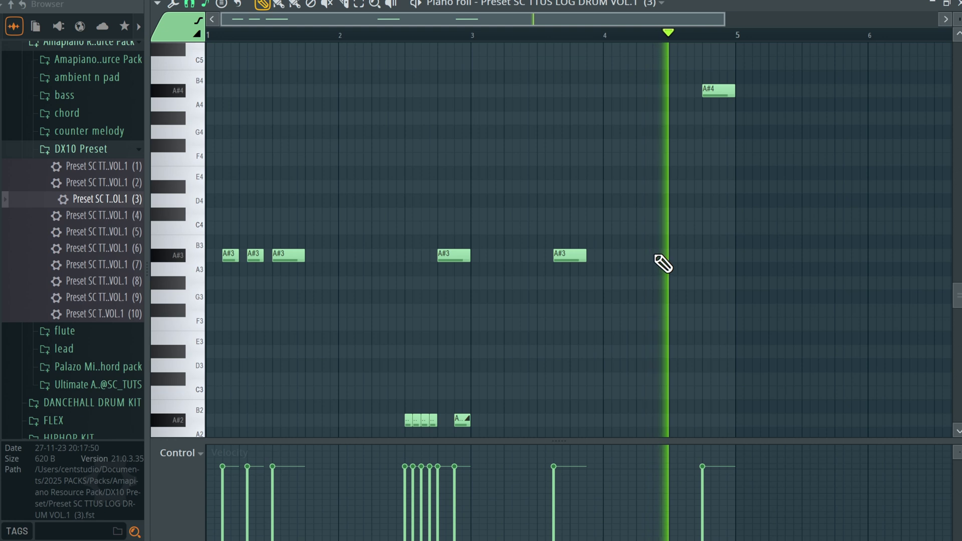
pyautogui.press('space')
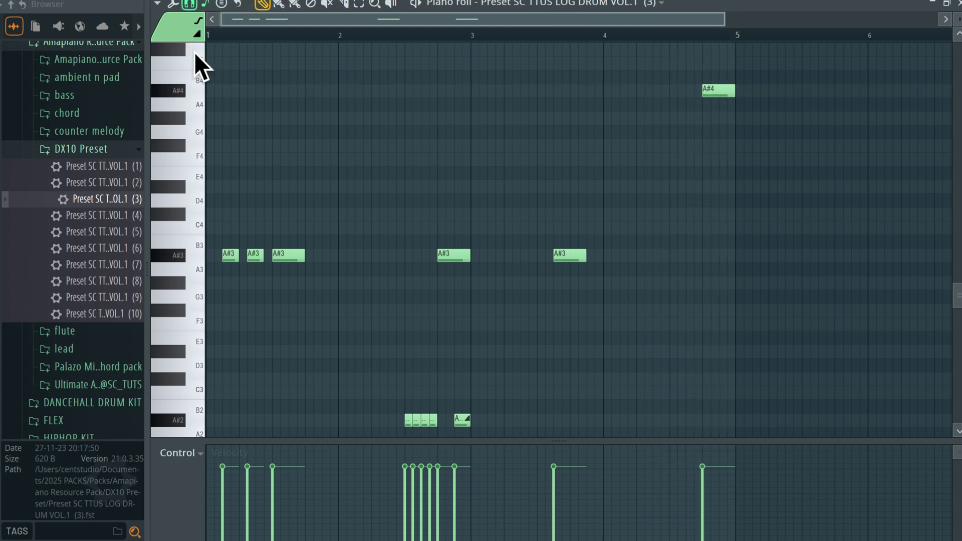
# Place a four-step A#3 note on beat 3 of bar 4, chop it into three equal notes, and play the line.
pyautogui.click(679, 256)
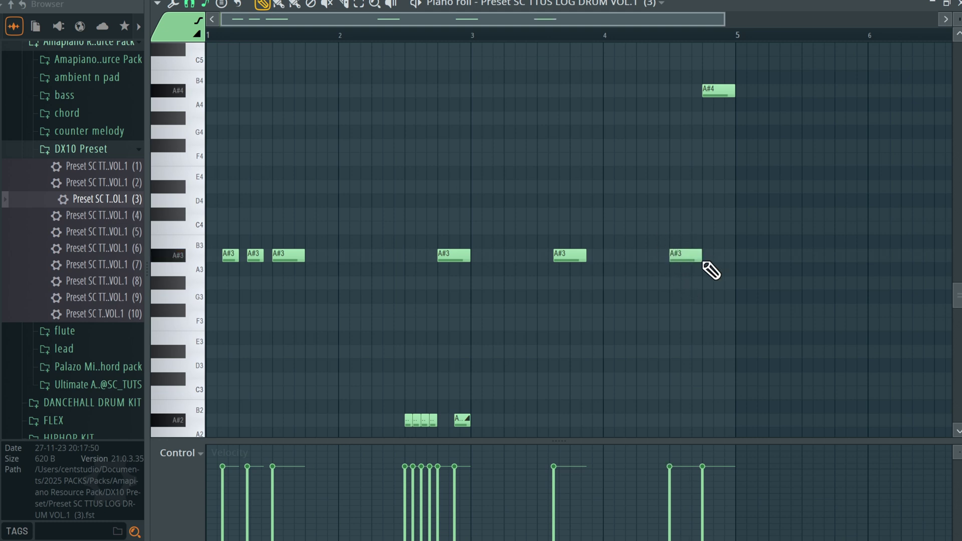
pyautogui.moveTo(693, 256); pyautogui.dragTo(664, 254)
pyautogui.hotkey('ctrl', 'b')
pyautogui.hotkey('ctrl', 'b')
pyautogui.press('space')
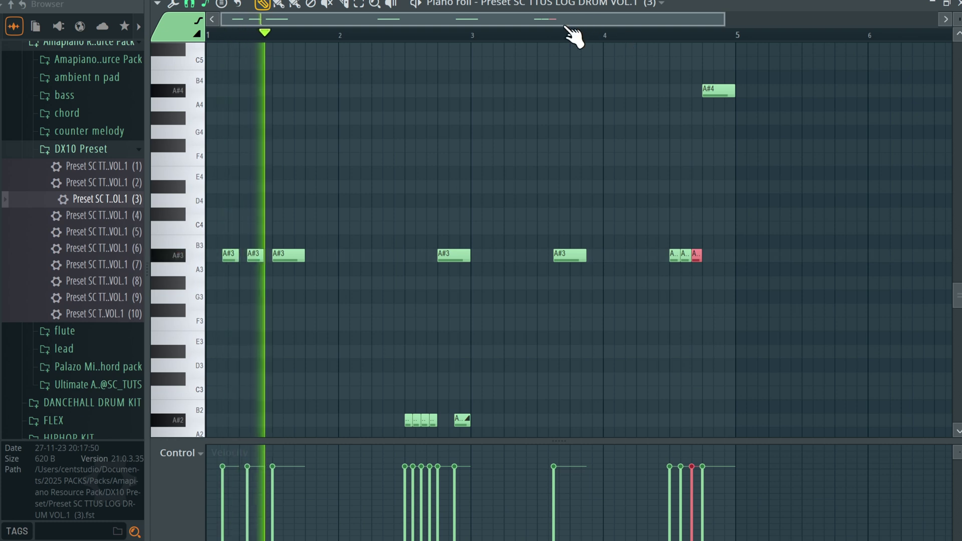
pyautogui.click(750, 284)
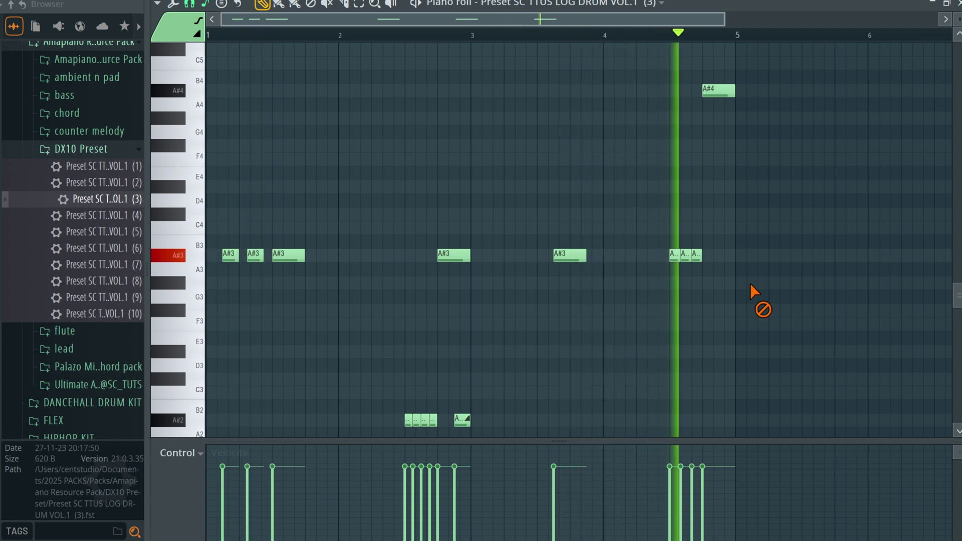
pyautogui.press('space')
# Transpose the middle of the three short notes in bar 4 down one octave to A#2 and play the line.
pyautogui.click(686, 254)
pyautogui.hotkey('ctrl', 'Down')
pyautogui.press('space')
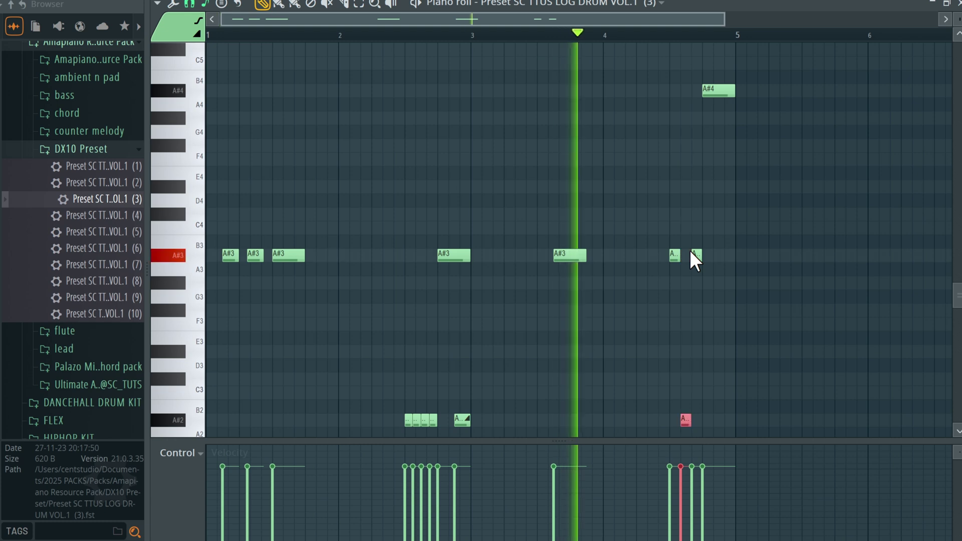
pyautogui.press('space')
# Shorten the four one-step A#2 notes in bar 2 to very thin staccato hits and play the line from bar 2.
pyautogui.scroll(-3, 448, 346)
pyautogui.moveTo(387, 319); pyautogui.dragTo(445, 371)
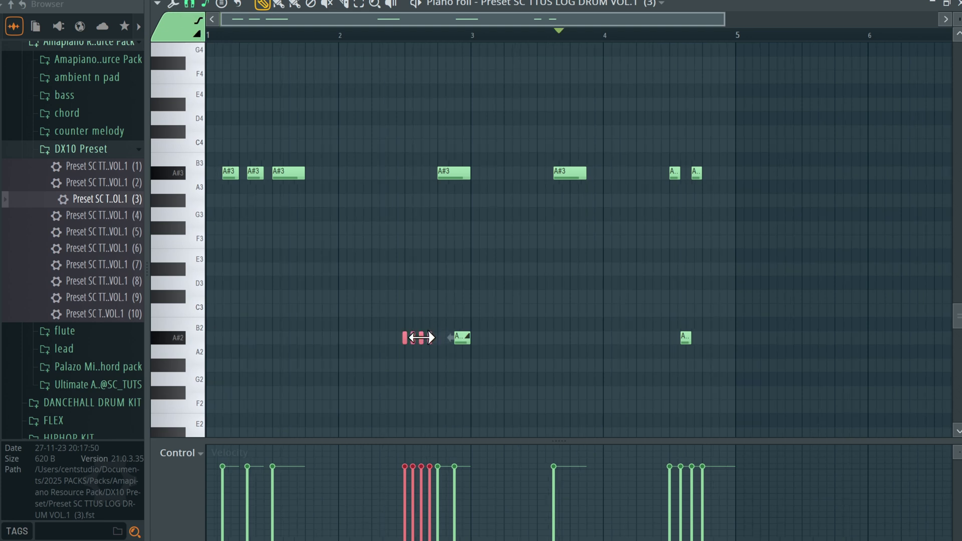
pyautogui.press('space')
pyautogui.click(341, 34)
pyautogui.scroll(1, 400, 351)
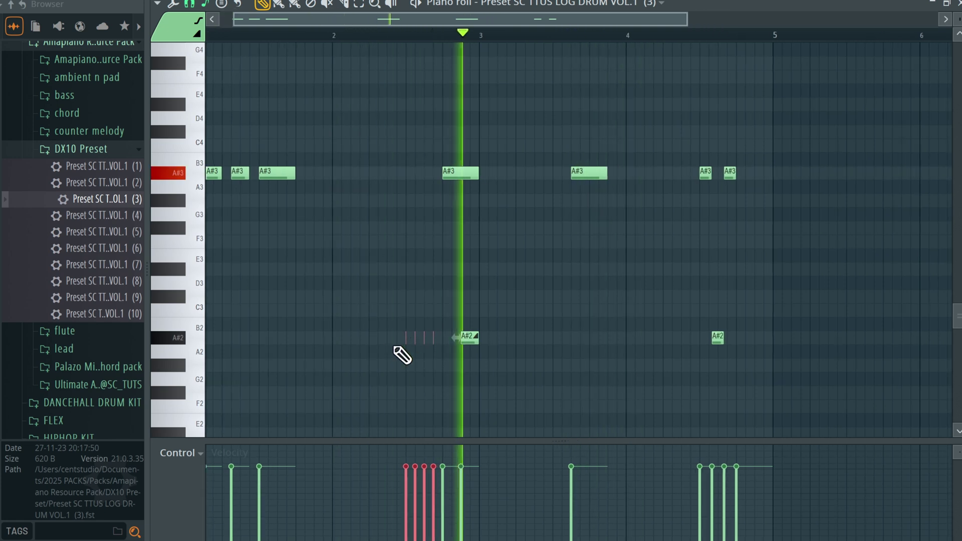
pyautogui.scroll(1, 415, 372)
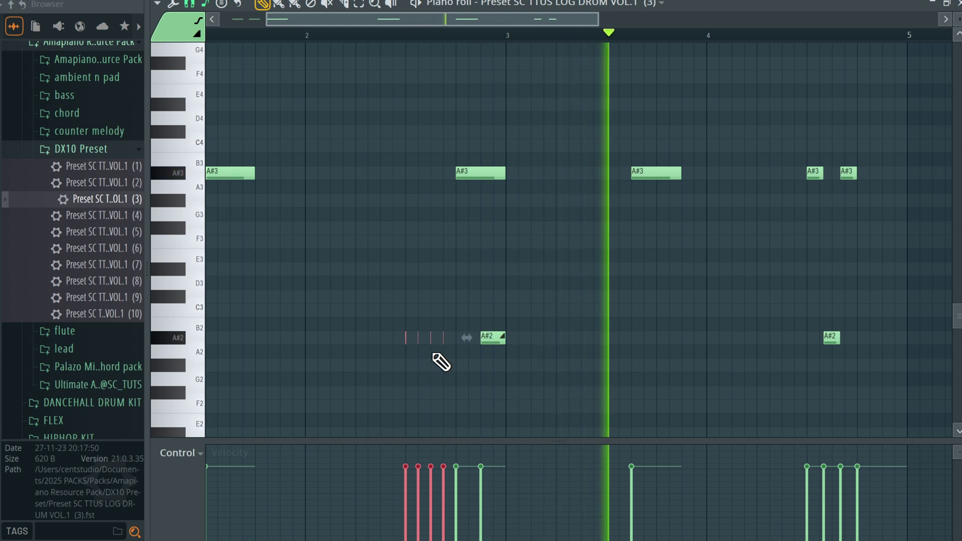
pyautogui.scroll(5, 441, 362)
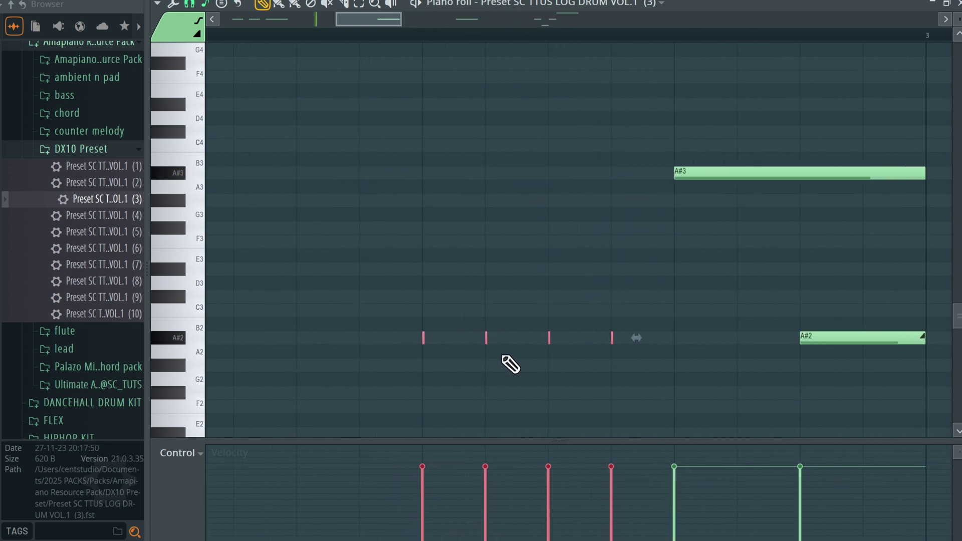
pyautogui.scroll(-5, 279, 44)
pyautogui.press('space')
pyautogui.scroll(5, 242, 133)
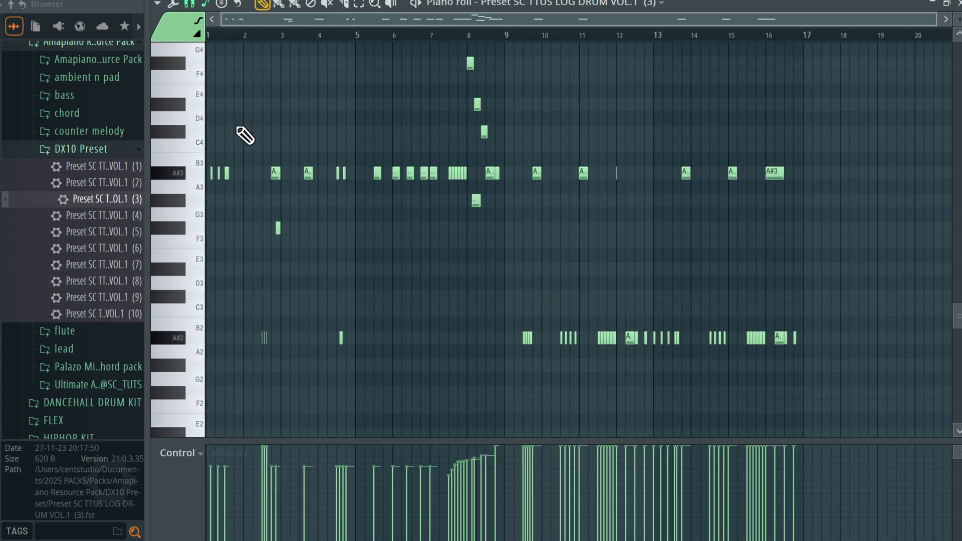
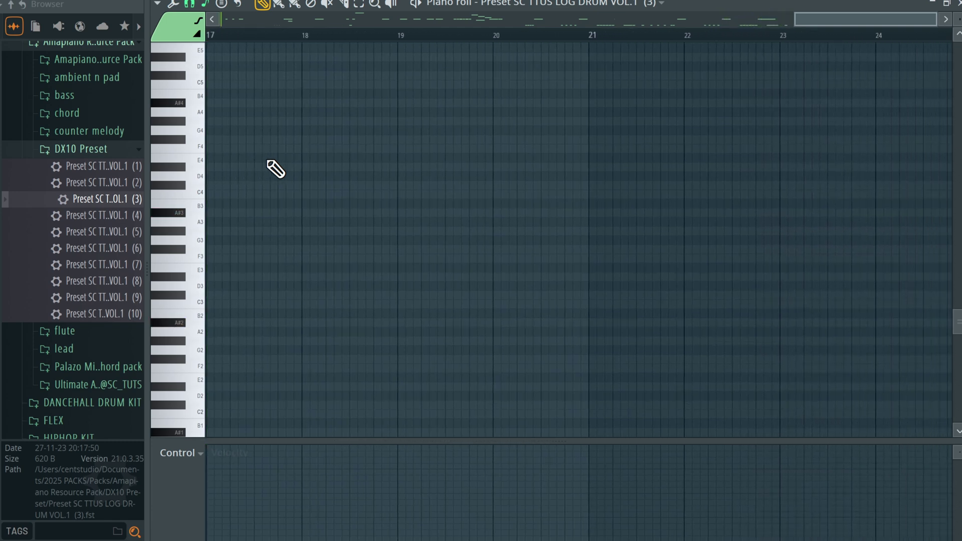
# Review the extended 16-bar log drum line in the piano roll.
pyautogui.press('space')
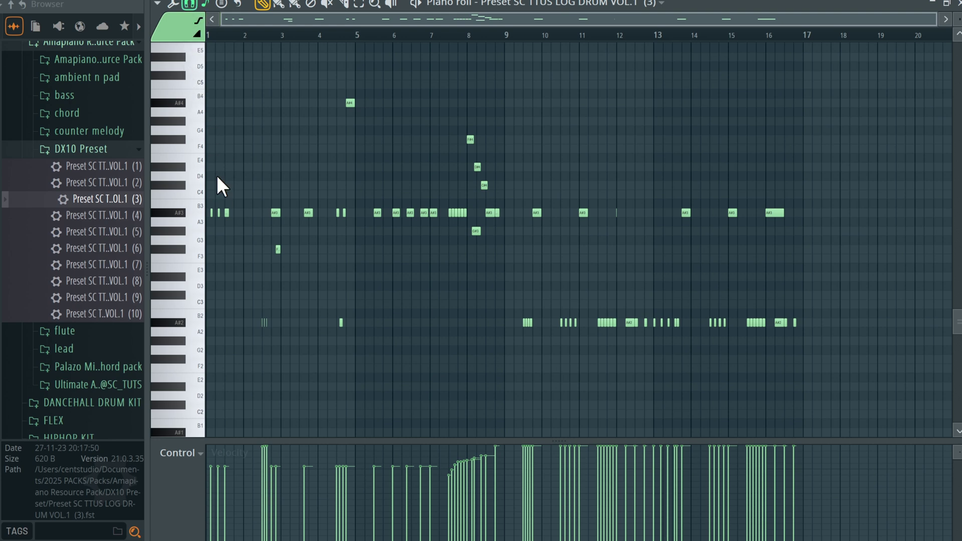
pyautogui.moveTo(338, 81); pyautogui.dragTo(403, 95)
pyautogui.moveTo(386, 276); pyautogui.dragTo(310, 340)
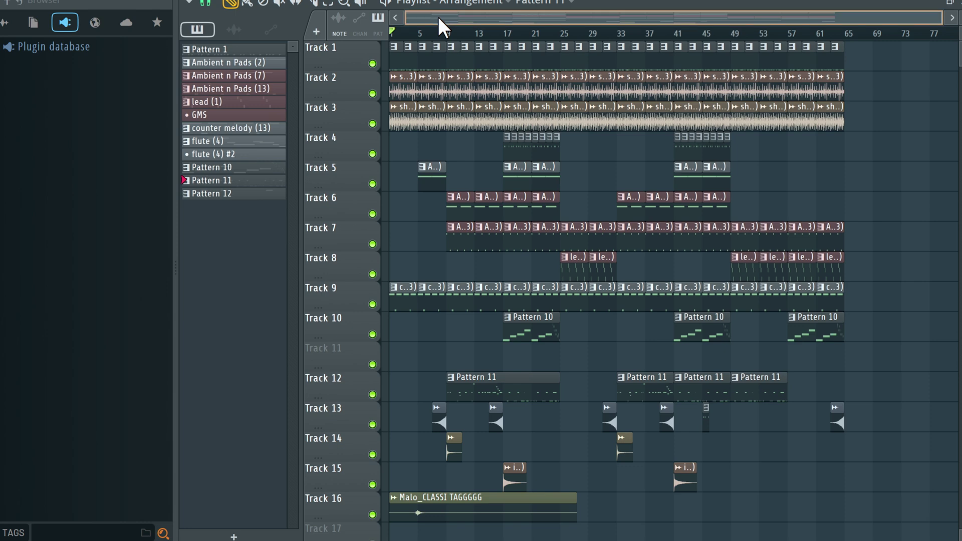
# Play the full playlist arrangement from the beginning.
pyautogui.press('space')
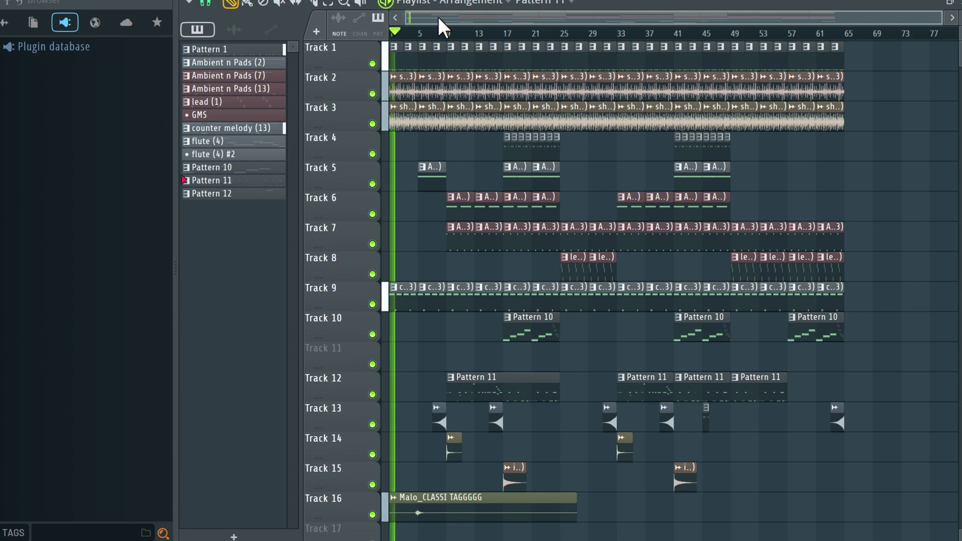